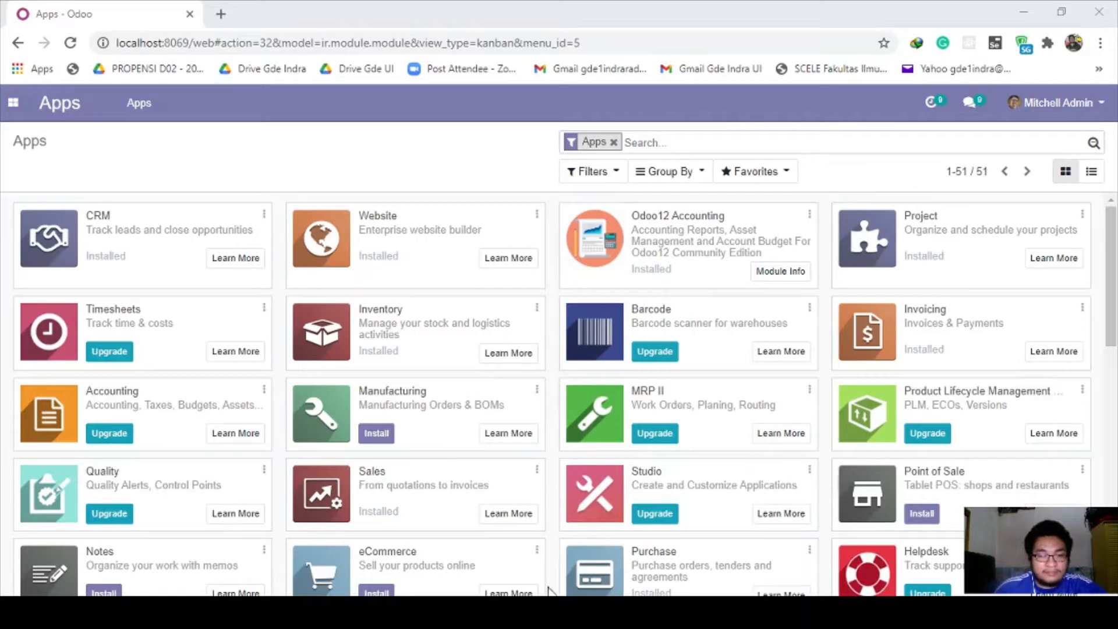
pyautogui.hotkey('alt', 'Tab')
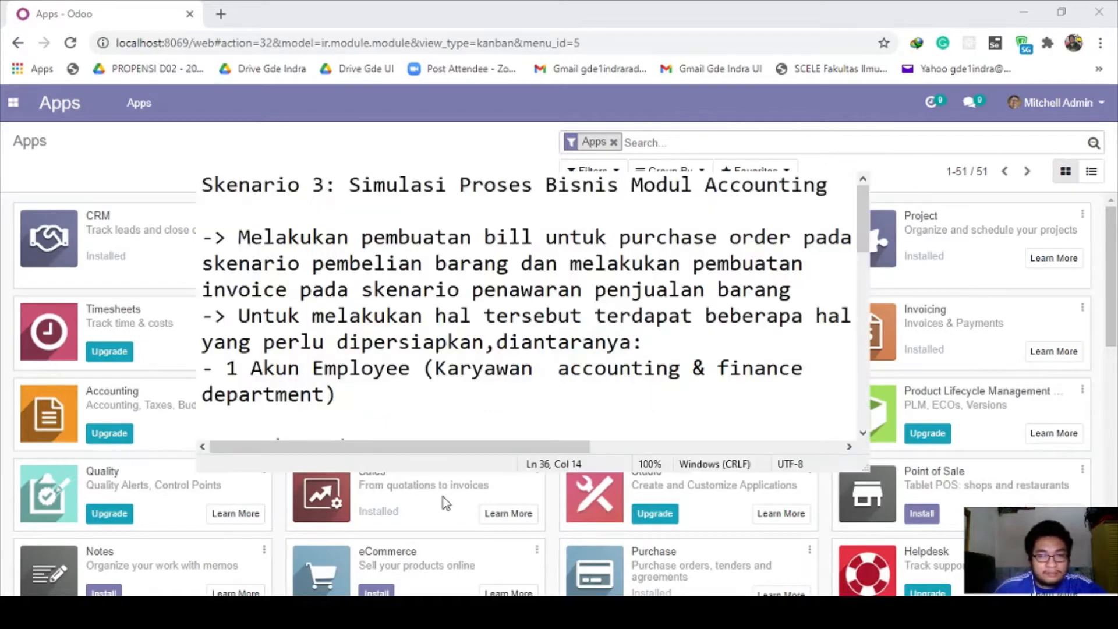
pyautogui.scroll(-1, 402, 343)
pyautogui.scroll(1, 403, 343)
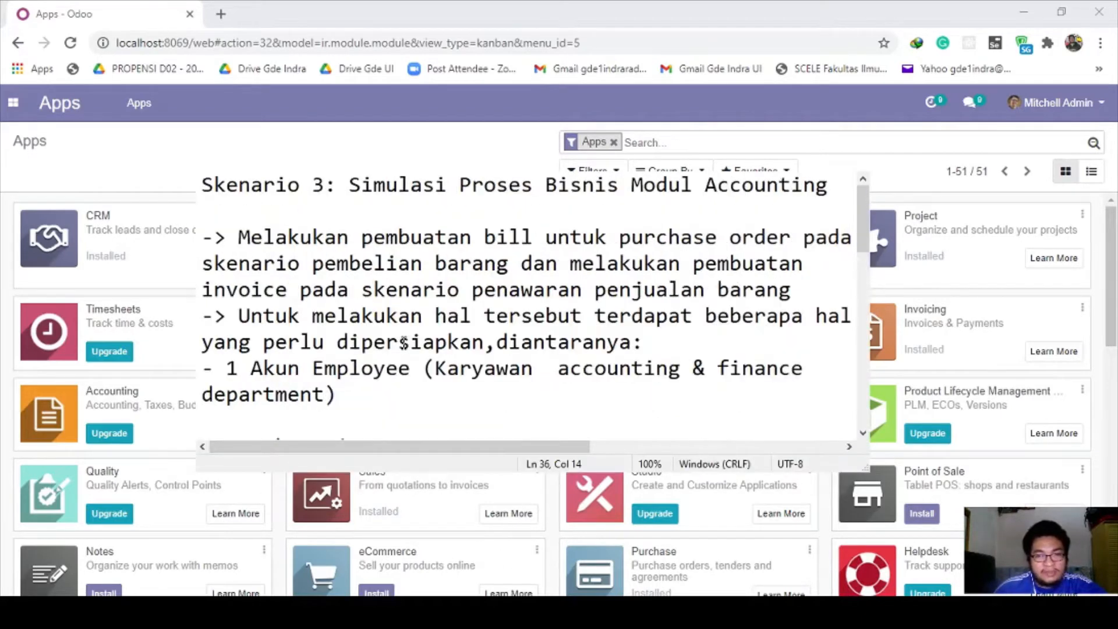
pyautogui.moveTo(206, 185); pyautogui.dragTo(821, 185)
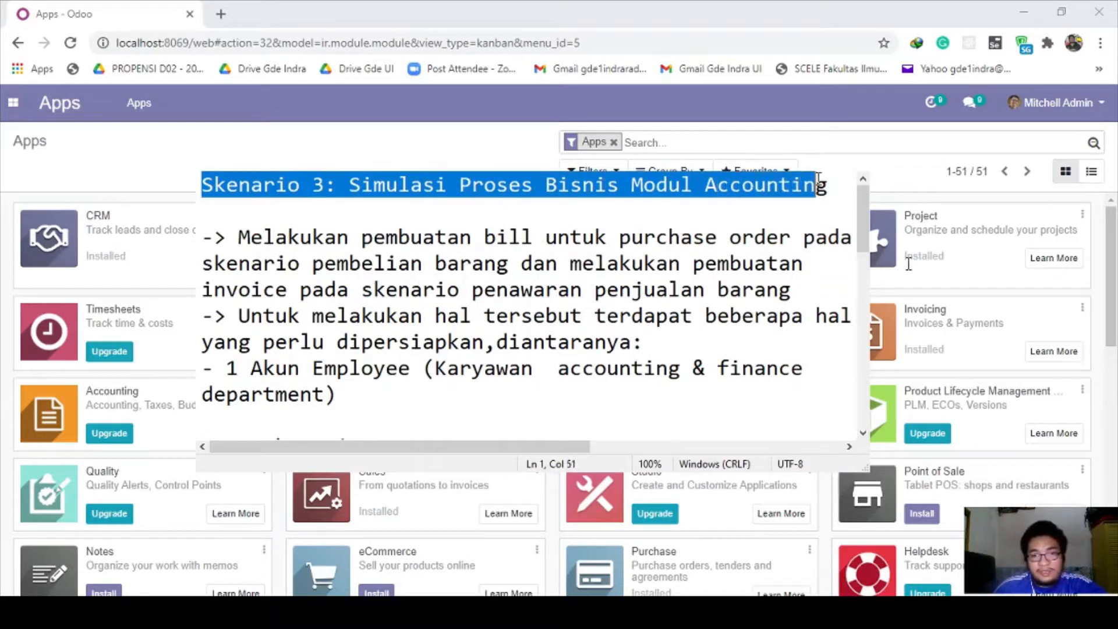
pyautogui.click(673, 212)
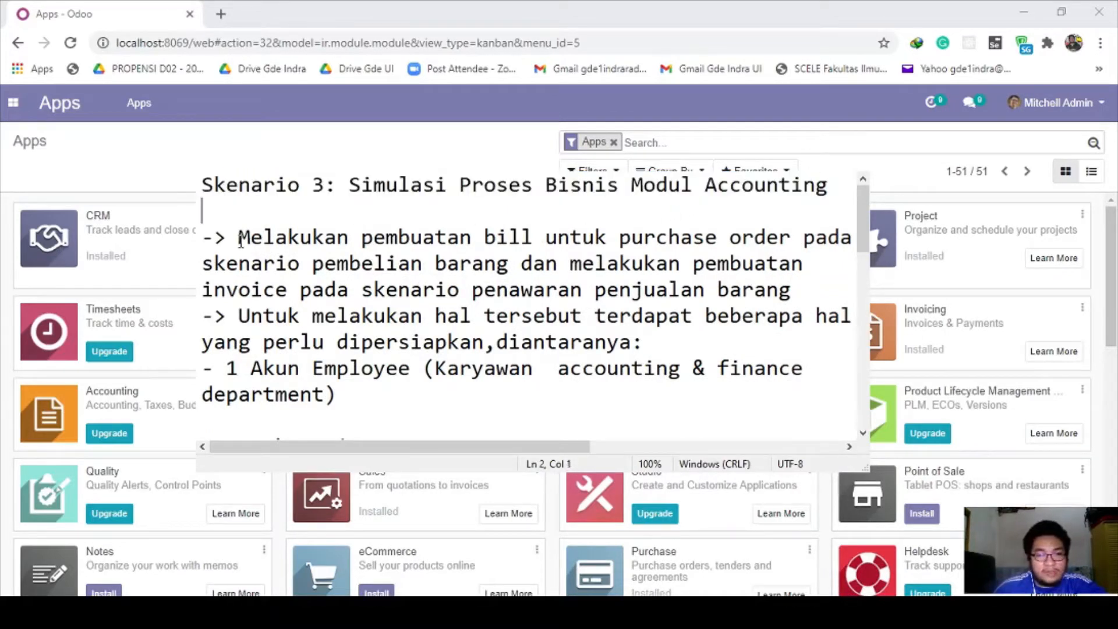
pyautogui.moveTo(239, 242); pyautogui.dragTo(545, 237)
pyautogui.click(545, 237)
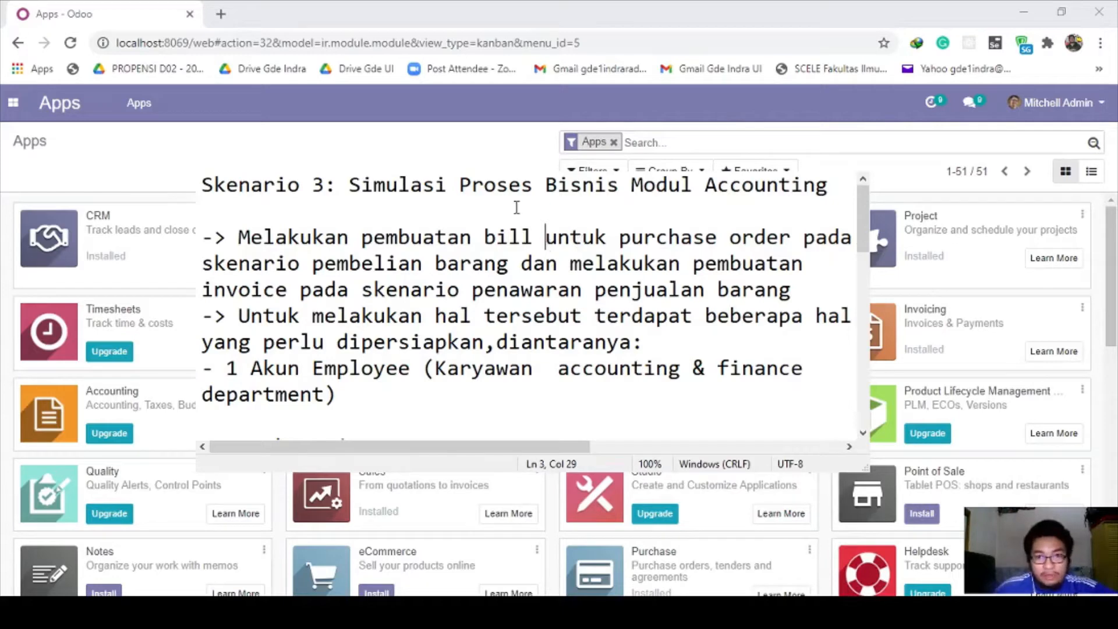
pyautogui.moveTo(470, 237); pyautogui.dragTo(534, 237)
pyautogui.click(534, 237)
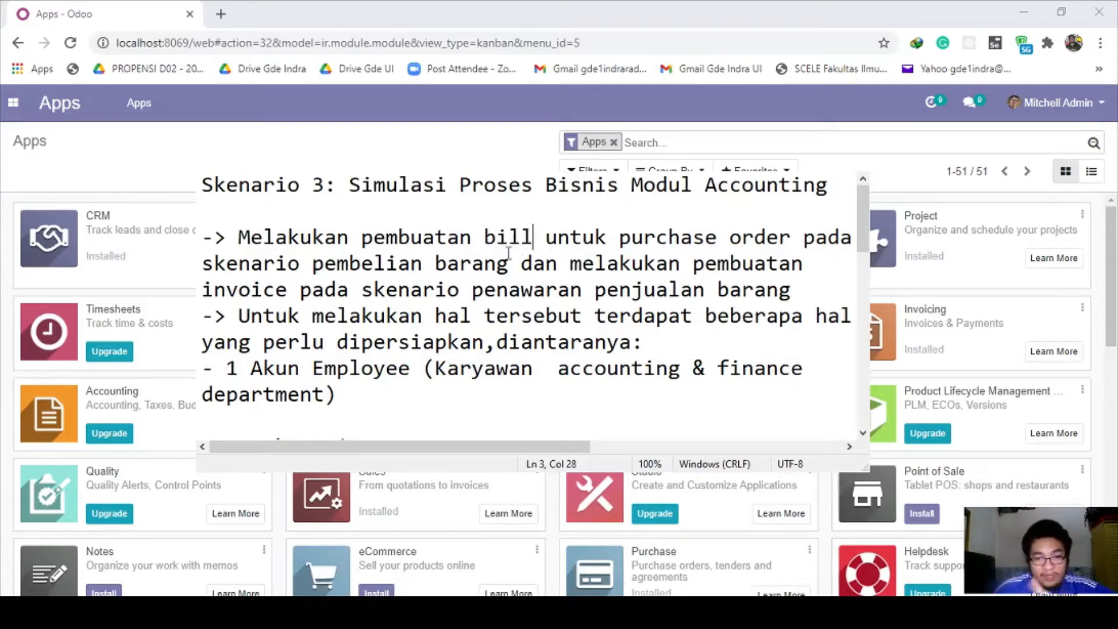
pyautogui.moveTo(202, 289); pyautogui.dragTo(293, 291)
pyautogui.click(571, 237)
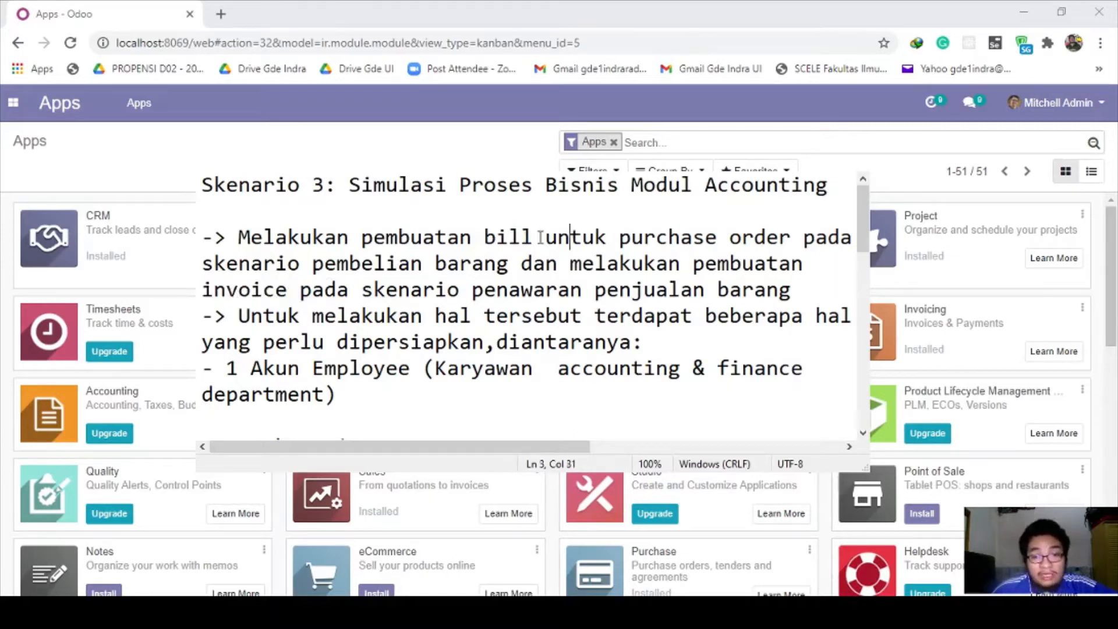
pyautogui.moveTo(484, 237); pyautogui.dragTo(535, 237)
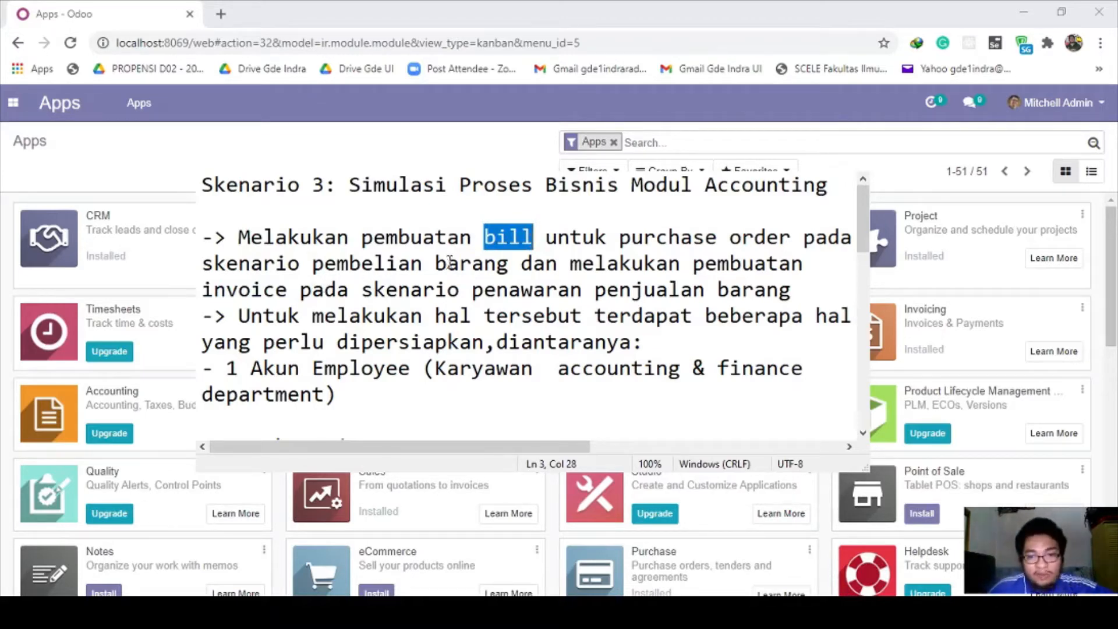
pyautogui.click(401, 288)
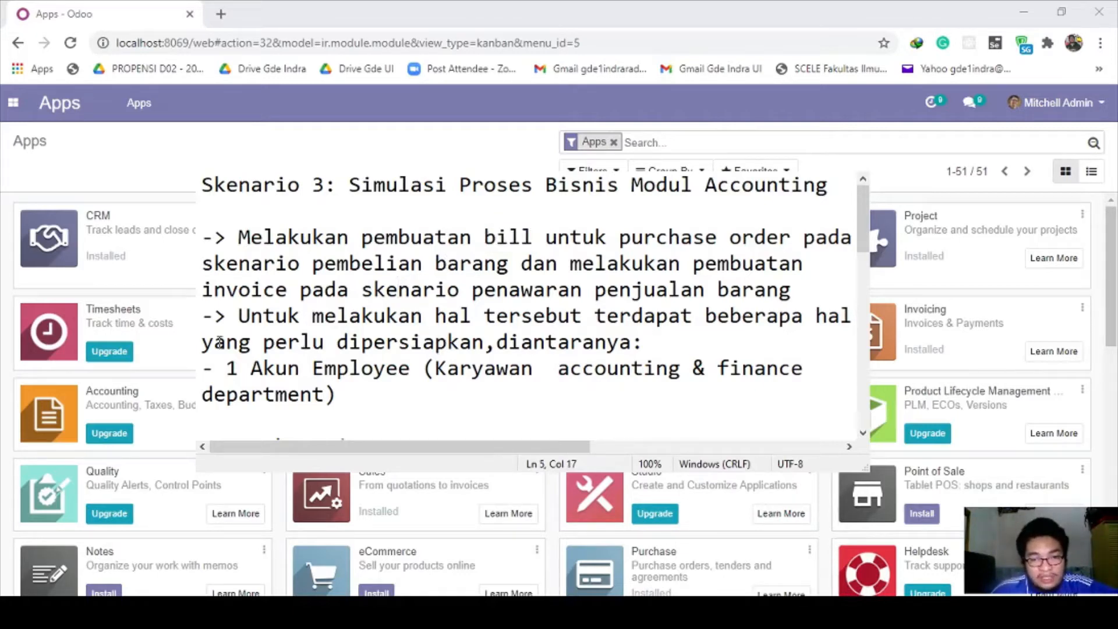
pyautogui.moveTo(226, 368); pyautogui.dragTo(555, 384)
pyautogui.click(445, 369)
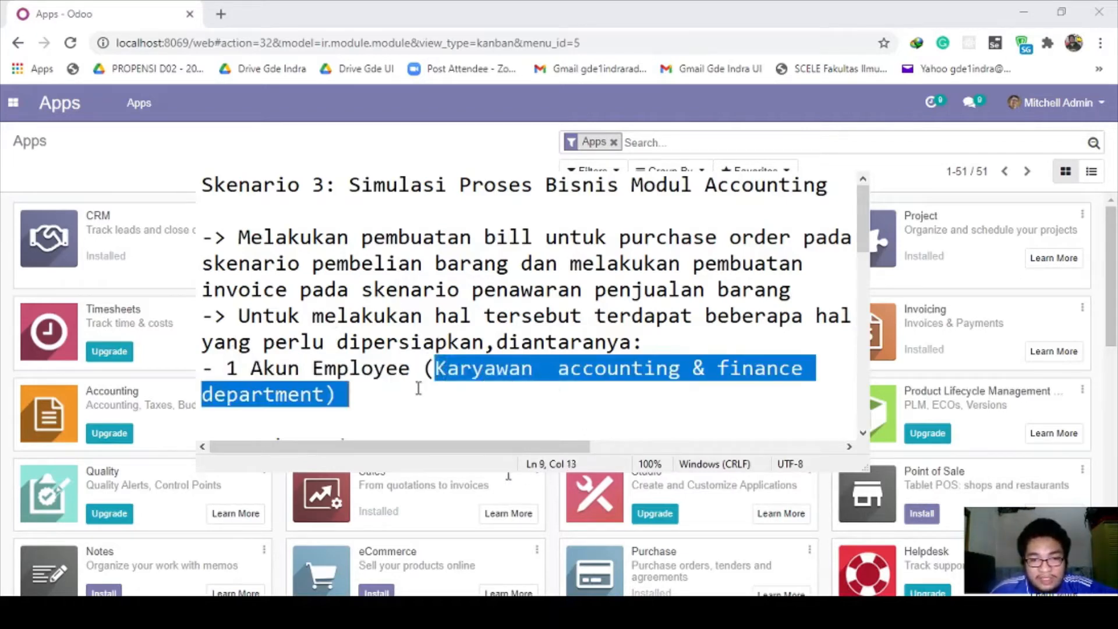
pyautogui.click(437, 374)
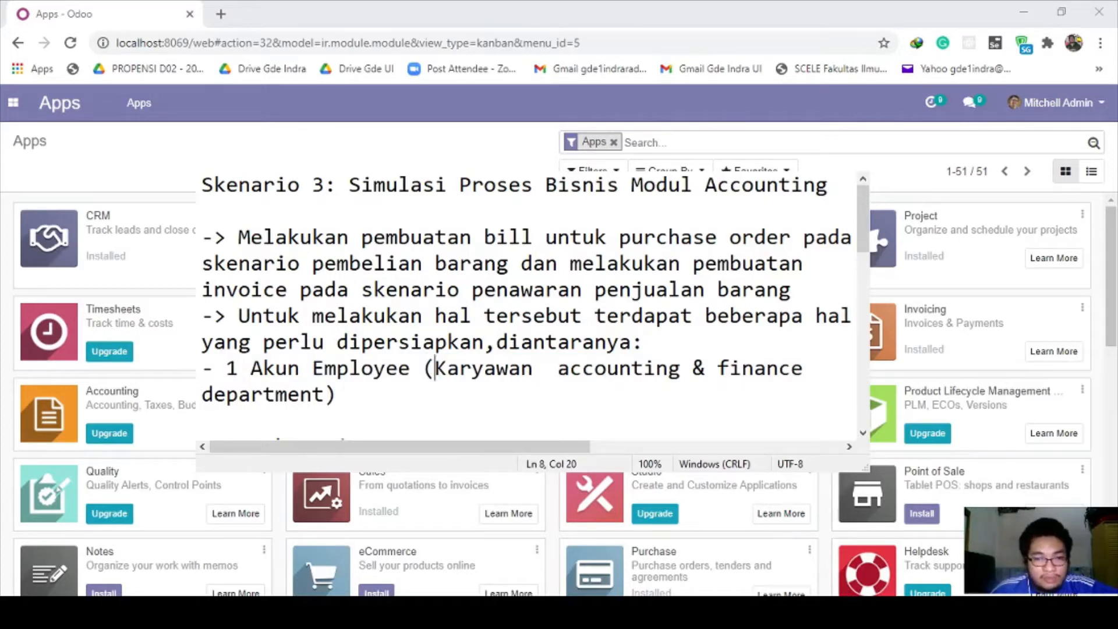
pyautogui.click(361, 481)
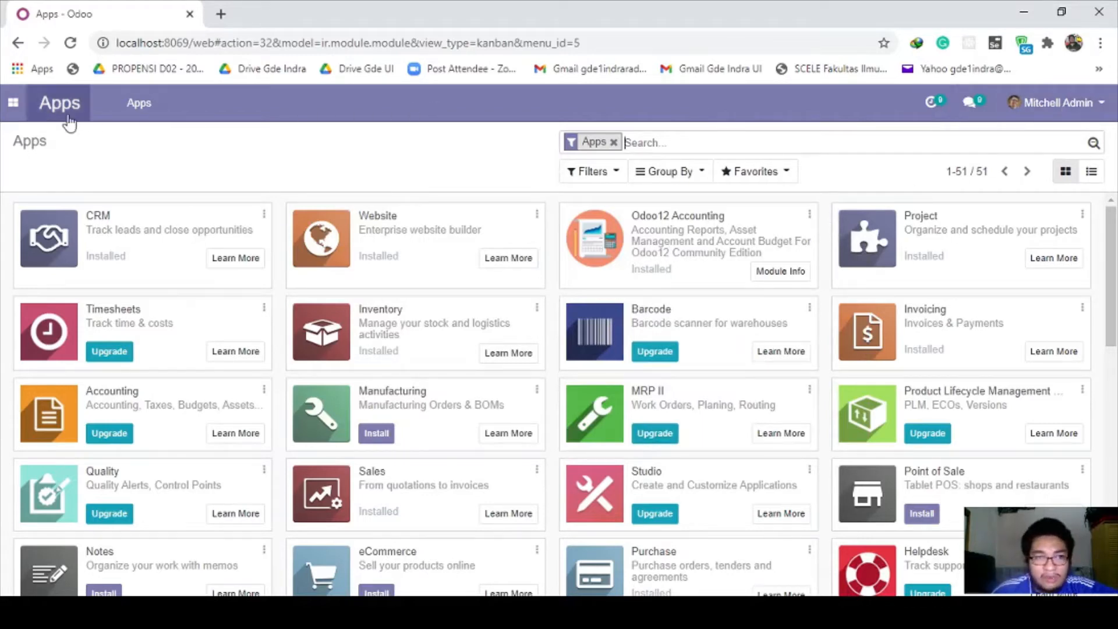
# Step: Go from Settings to the users and access rights list and start a new user
pyautogui.click(13, 103)
pyautogui.click(44, 403)
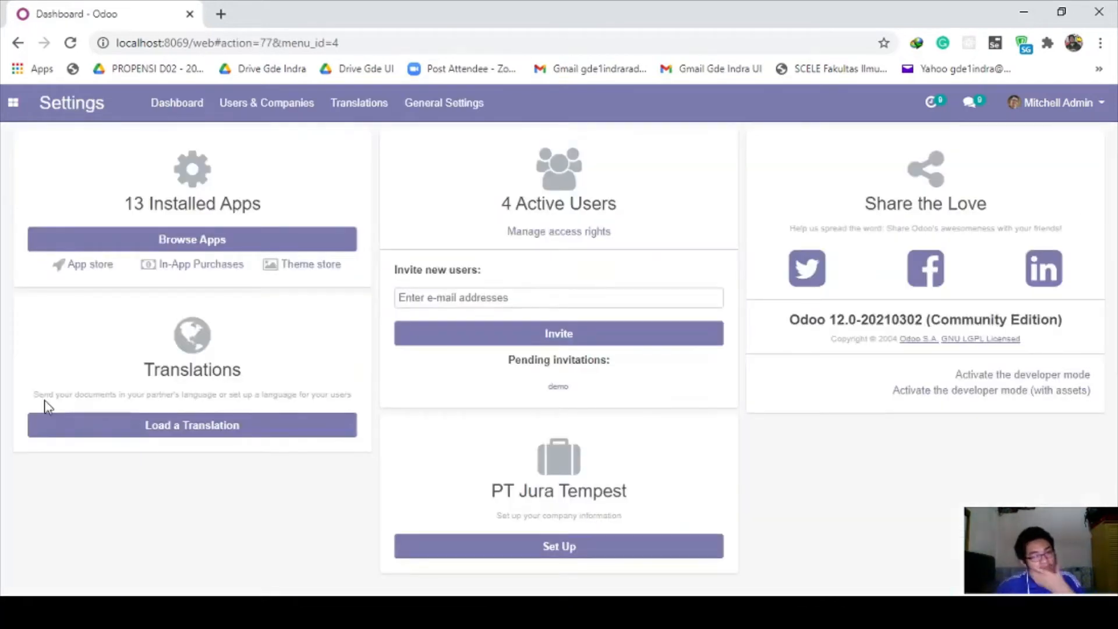
pyautogui.click(589, 236)
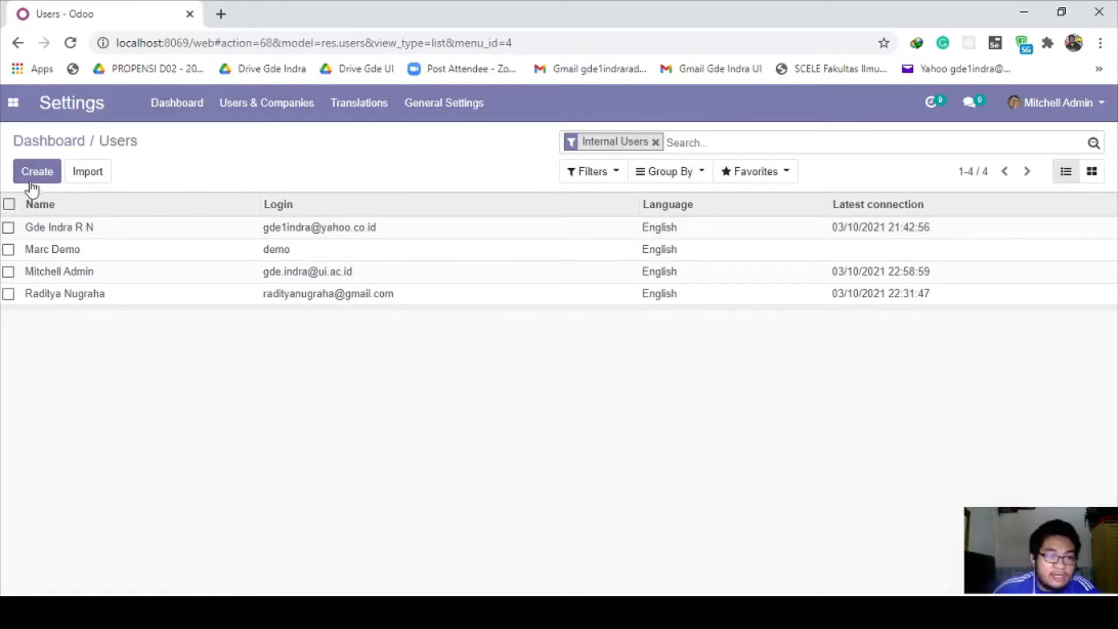
pyautogui.click(32, 182)
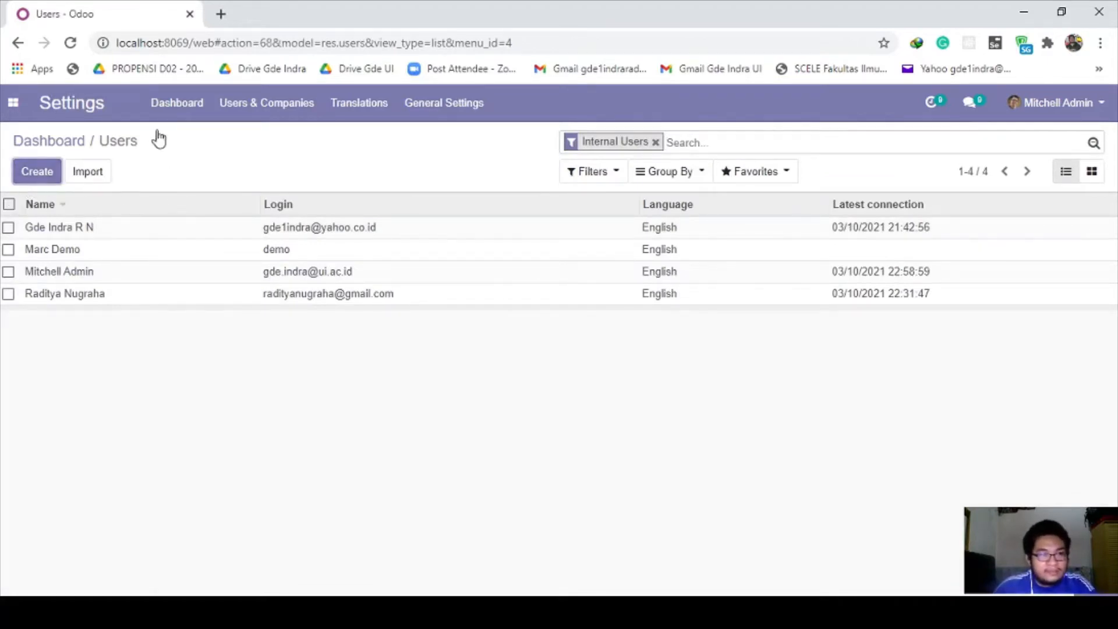
# Step: Paste the name 'Accounting & finance' and fill in the account's e-mail address
pyautogui.write('Ac')
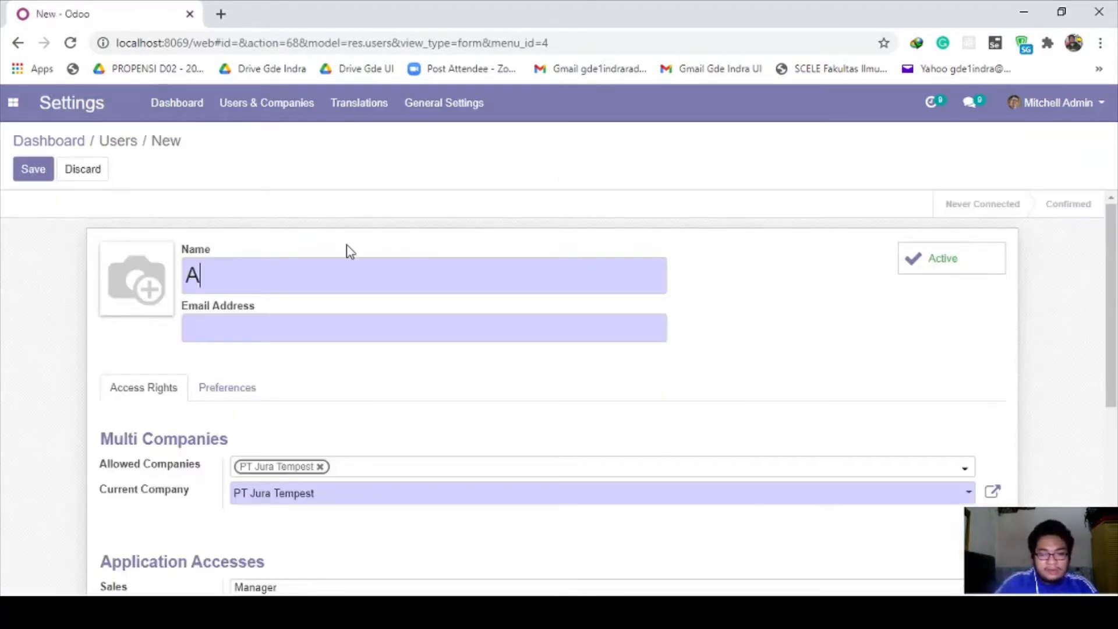
pyautogui.press('BackSpace')
pyautogui.press('BackSpace')
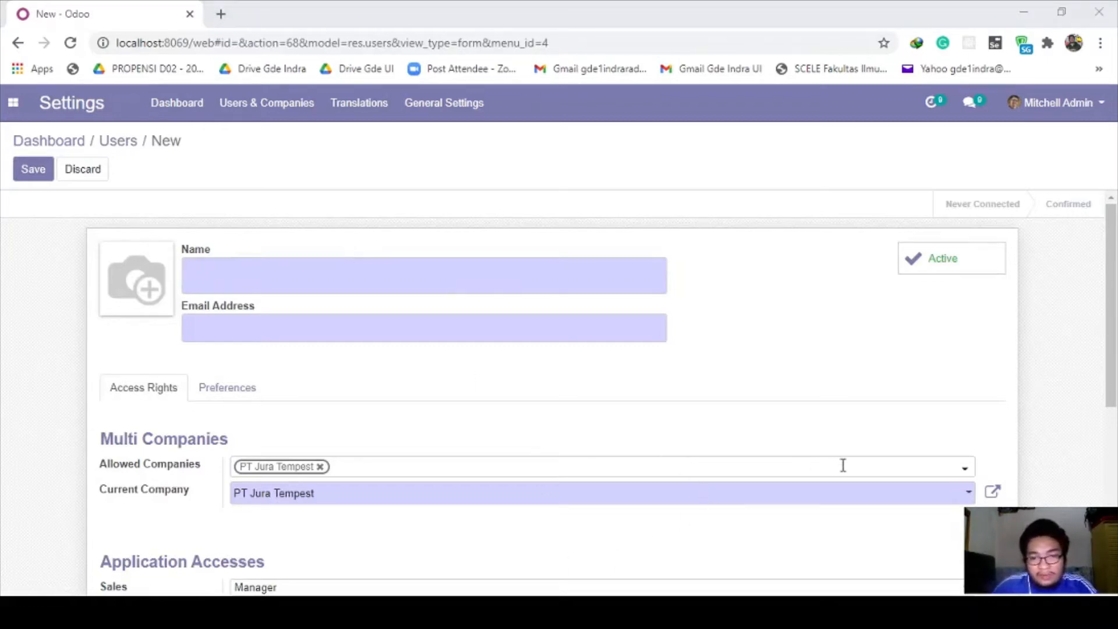
pyautogui.click(208, 276)
pyautogui.write('ccounting & finance')
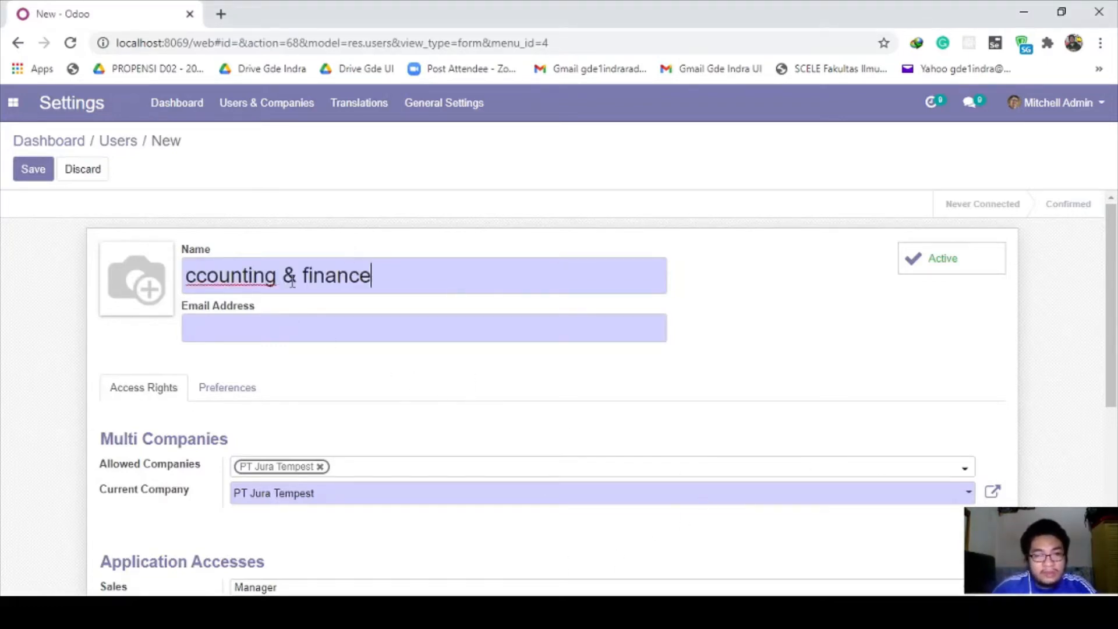
pyautogui.write('A')
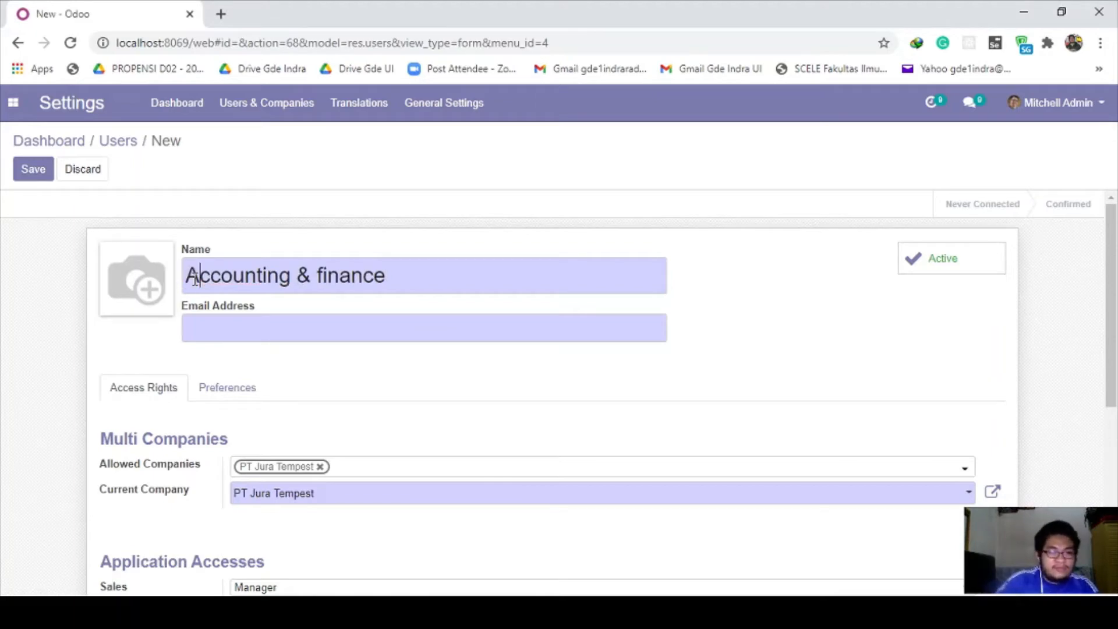
pyautogui.click(222, 325)
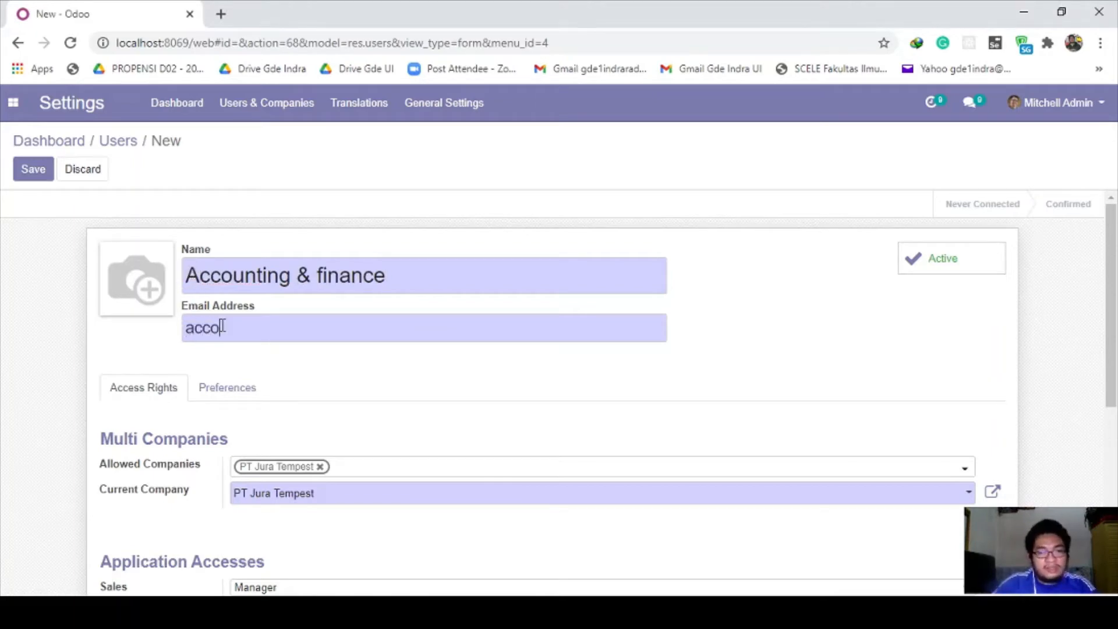
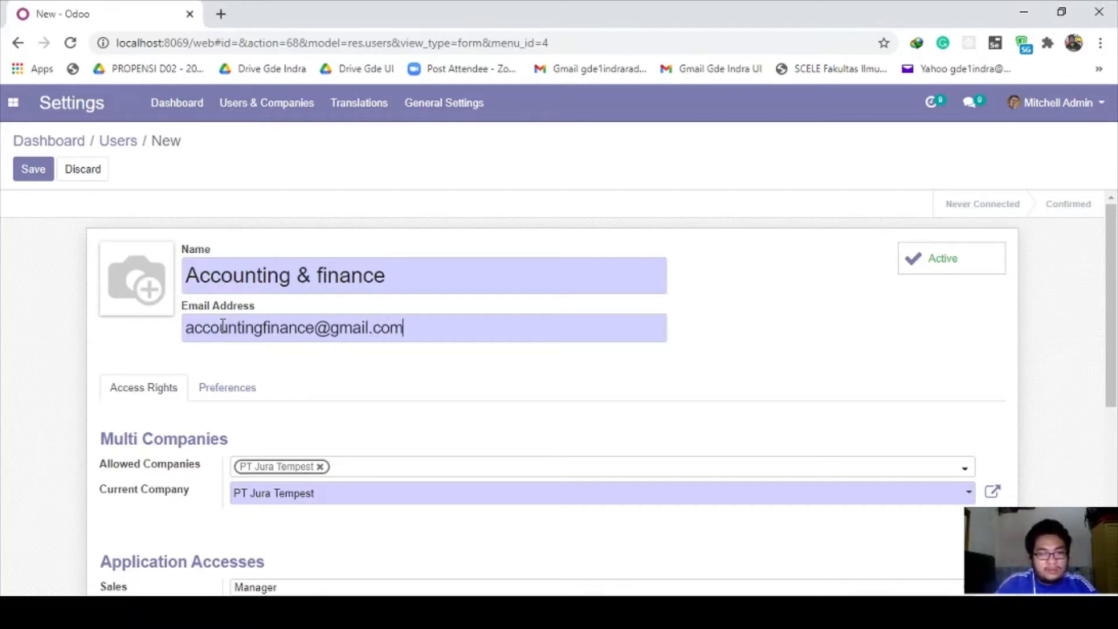
pyautogui.scroll(-4, 278, 347)
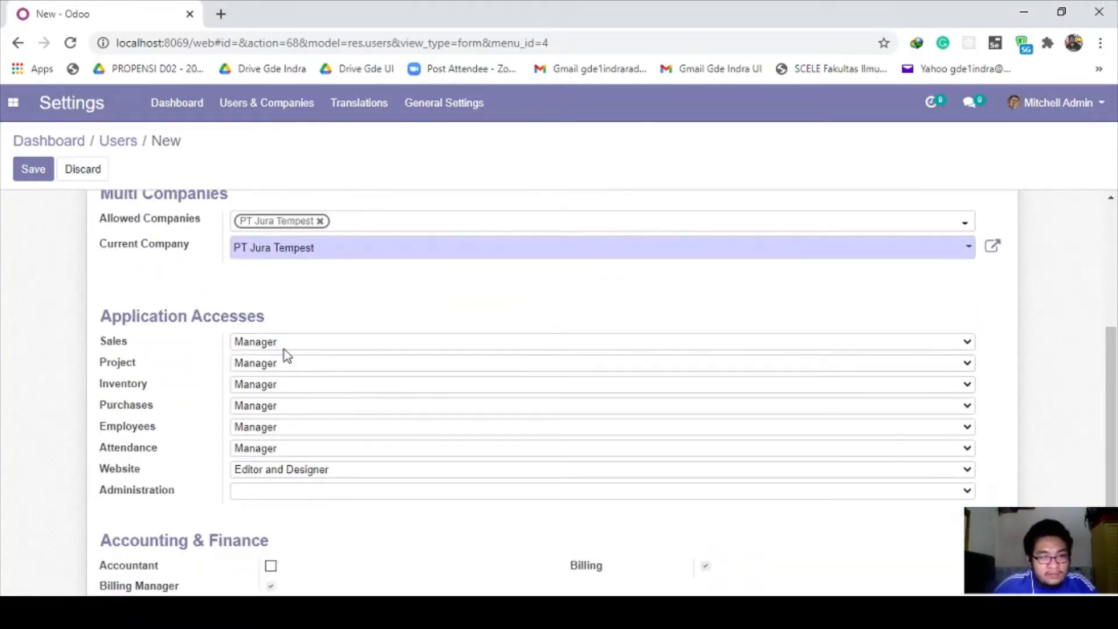
# Step: Set Sales access to 'User: All Documents' and Inventory and Purchases access to 'User'
pyautogui.click(284, 349)
pyautogui.click(297, 385)
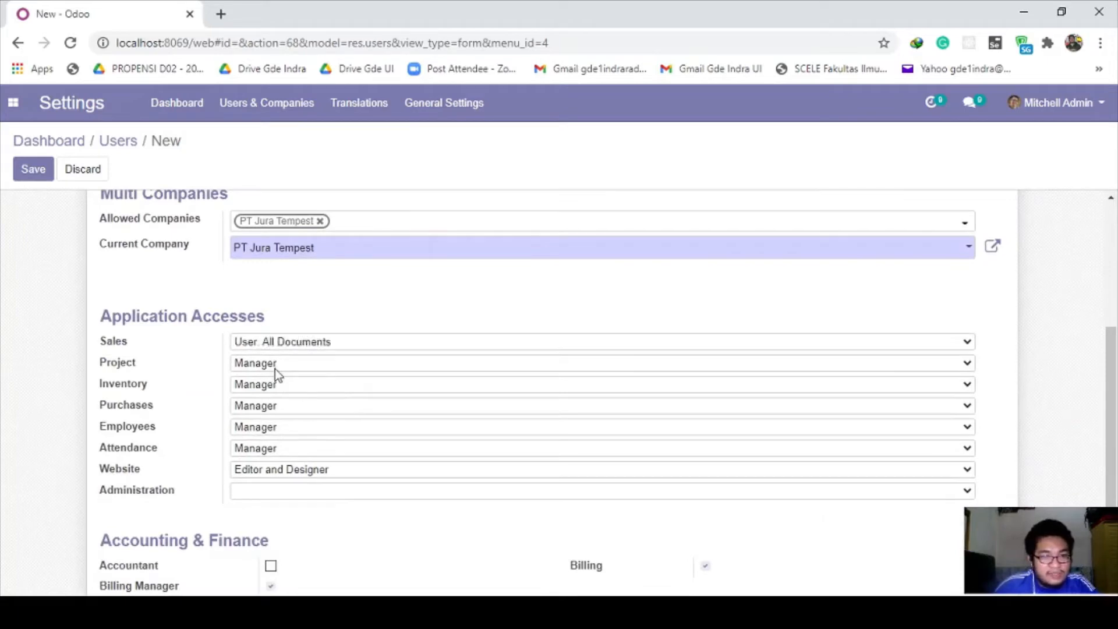
pyautogui.click(278, 384)
pyautogui.click(278, 414)
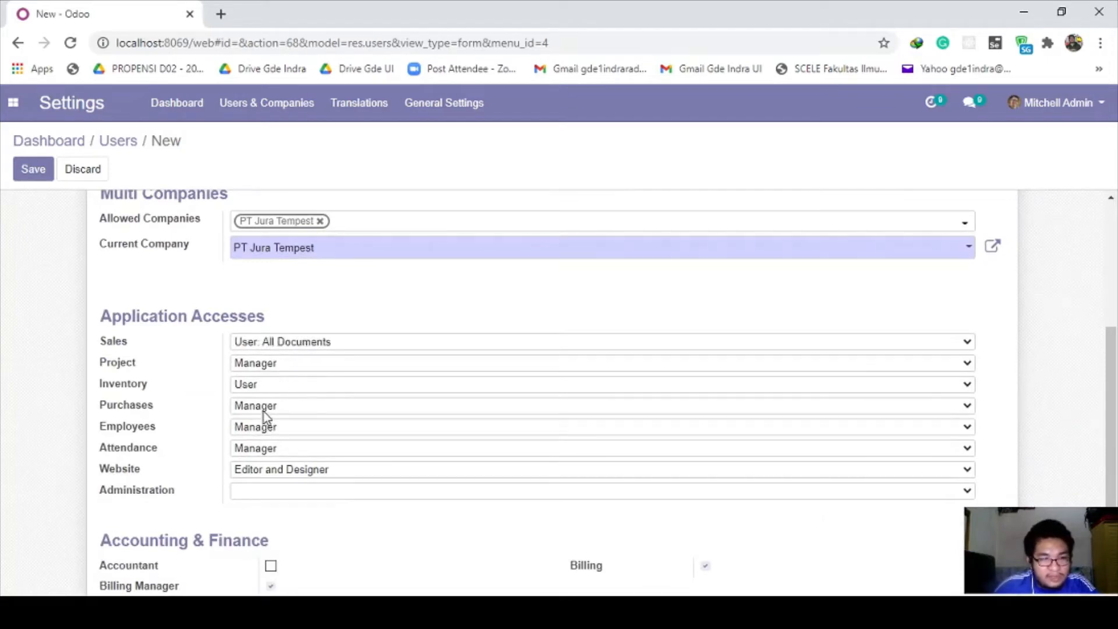
pyautogui.click(263, 411)
pyautogui.click(272, 434)
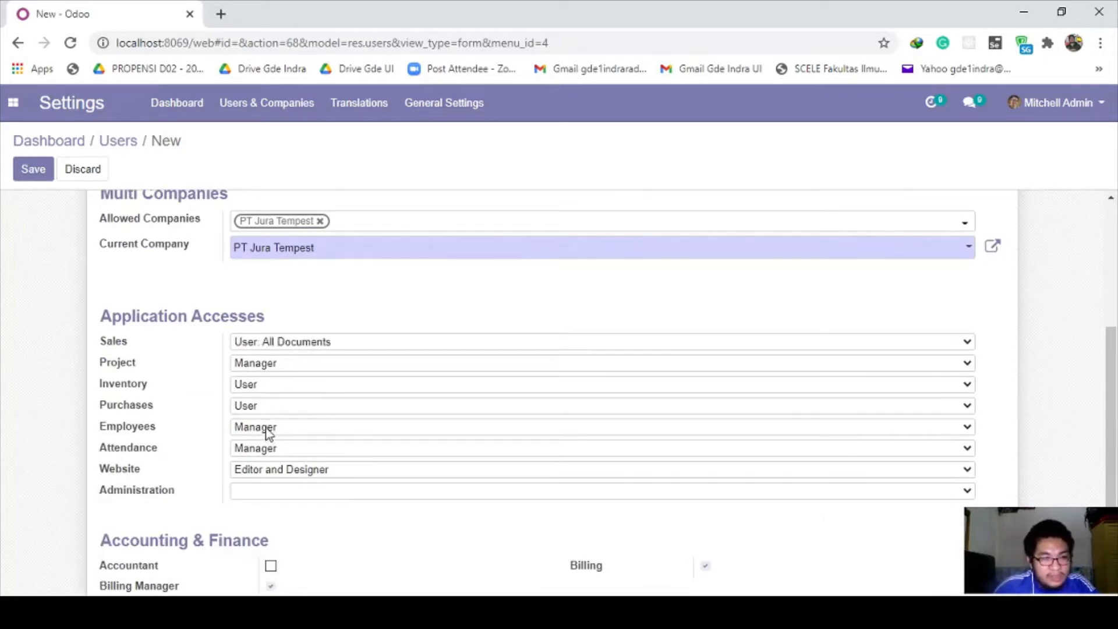
# Step: Grant the new user the Accountant right
pyautogui.scroll(-2, 269, 432)
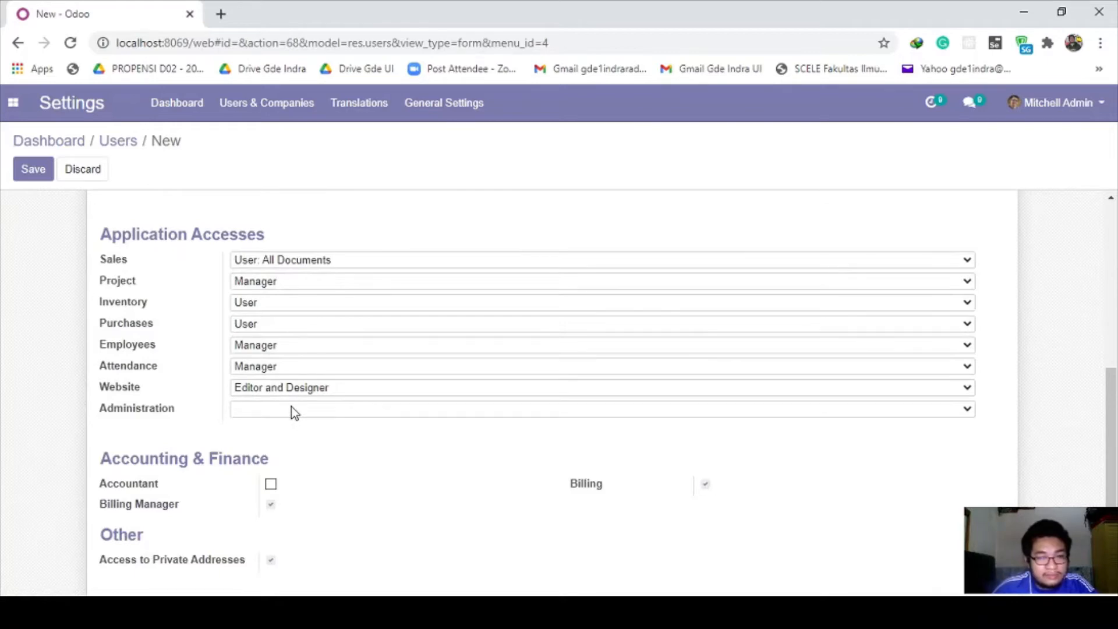
pyautogui.scroll(-1, 291, 406)
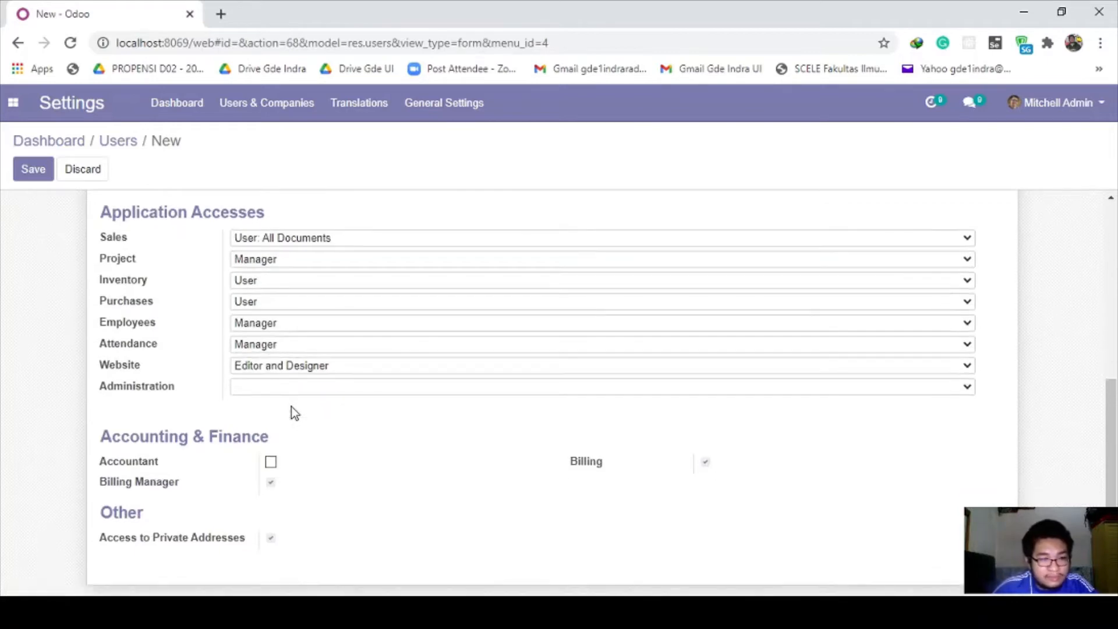
pyautogui.click(275, 469)
pyautogui.click(274, 464)
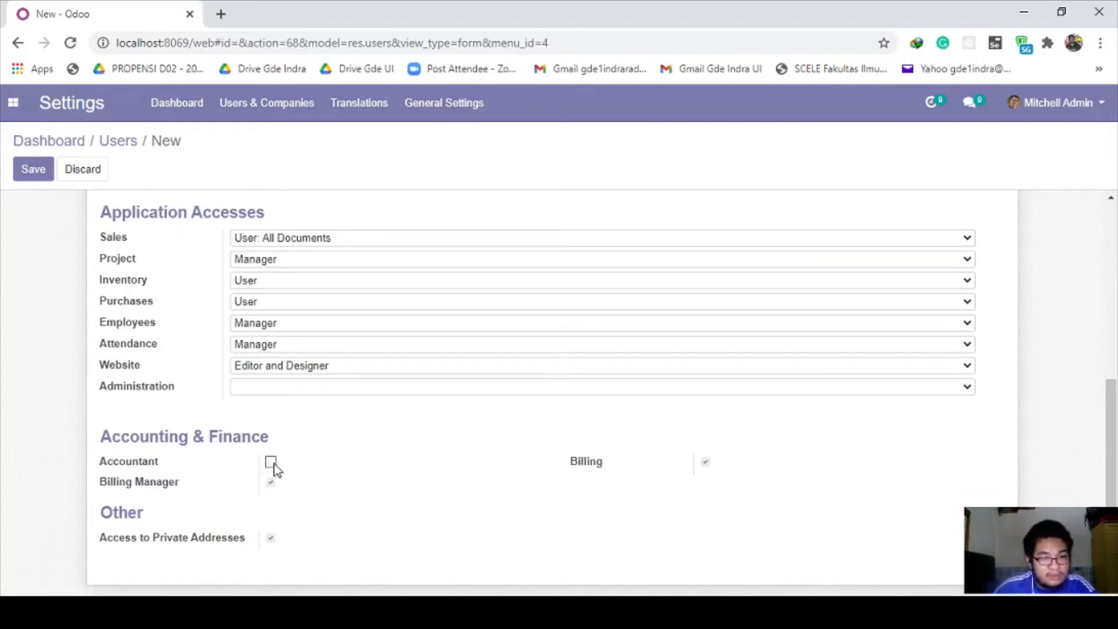
pyautogui.click(274, 464)
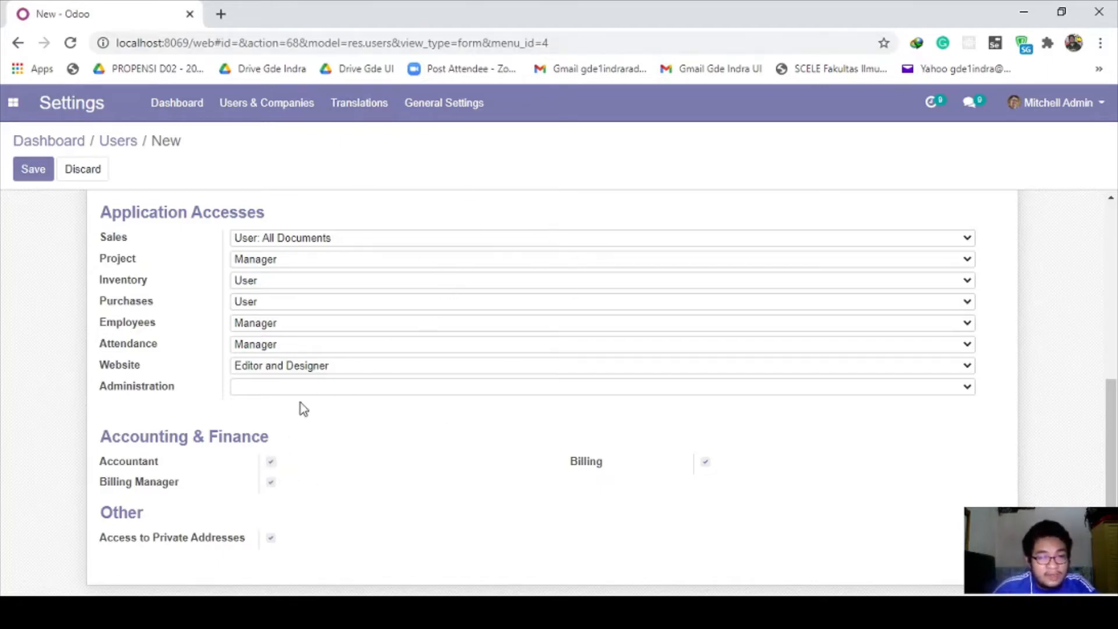
# Step: Clear the Project, Attendance and Website access levels
pyautogui.click(293, 266)
pyautogui.click(295, 275)
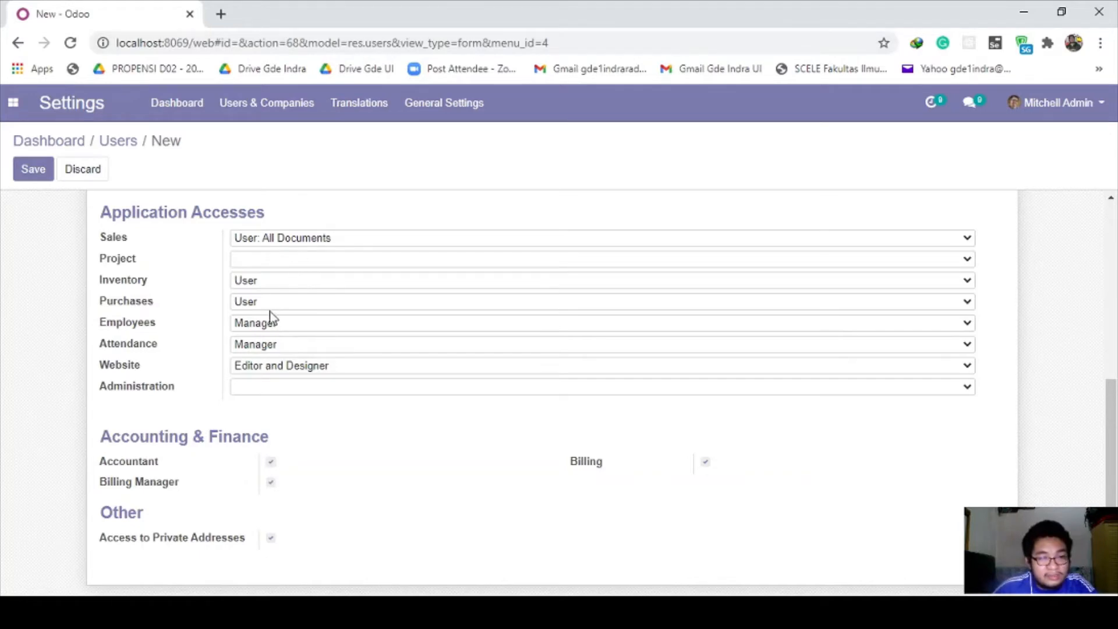
pyautogui.click(283, 367)
pyautogui.click(283, 368)
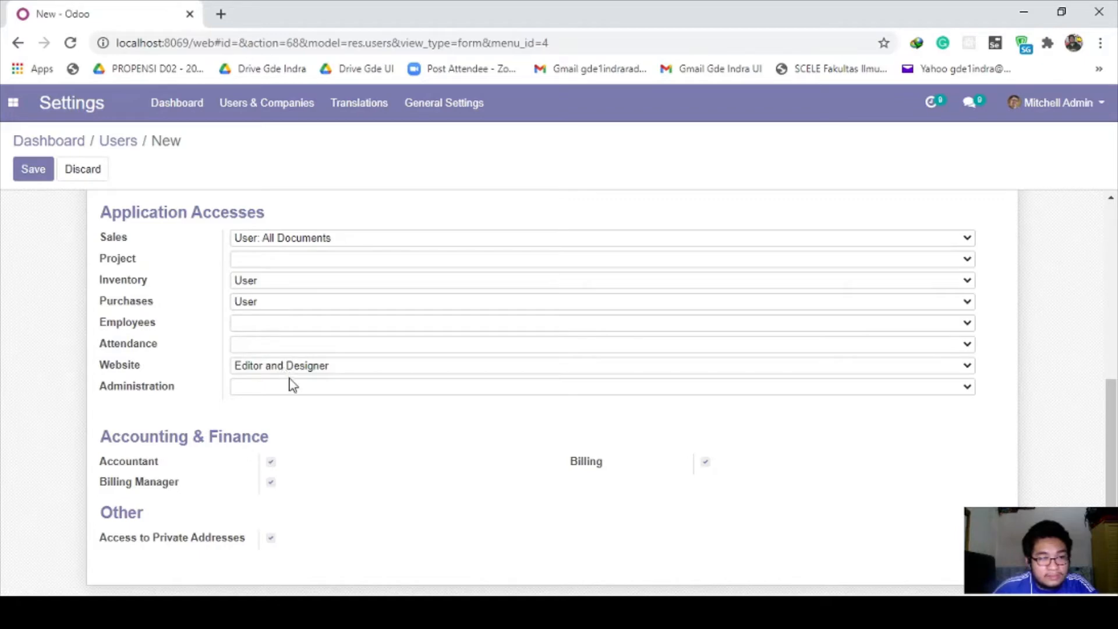
pyautogui.click(293, 383)
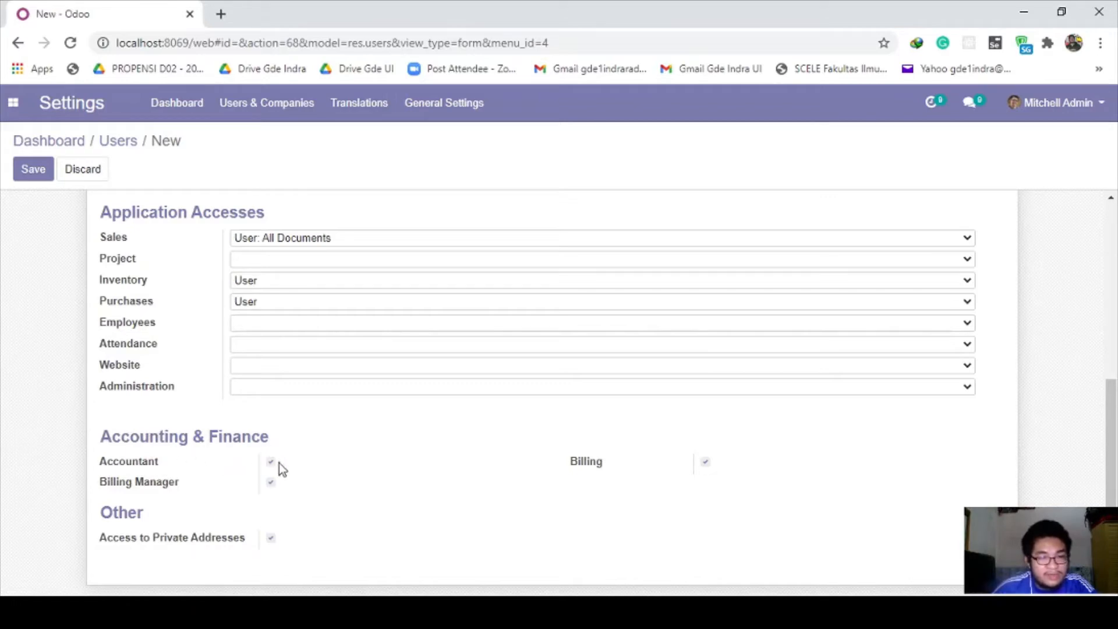
pyautogui.scroll(4, 279, 463)
pyautogui.scroll(2, 280, 443)
pyautogui.moveTo(139, 294)
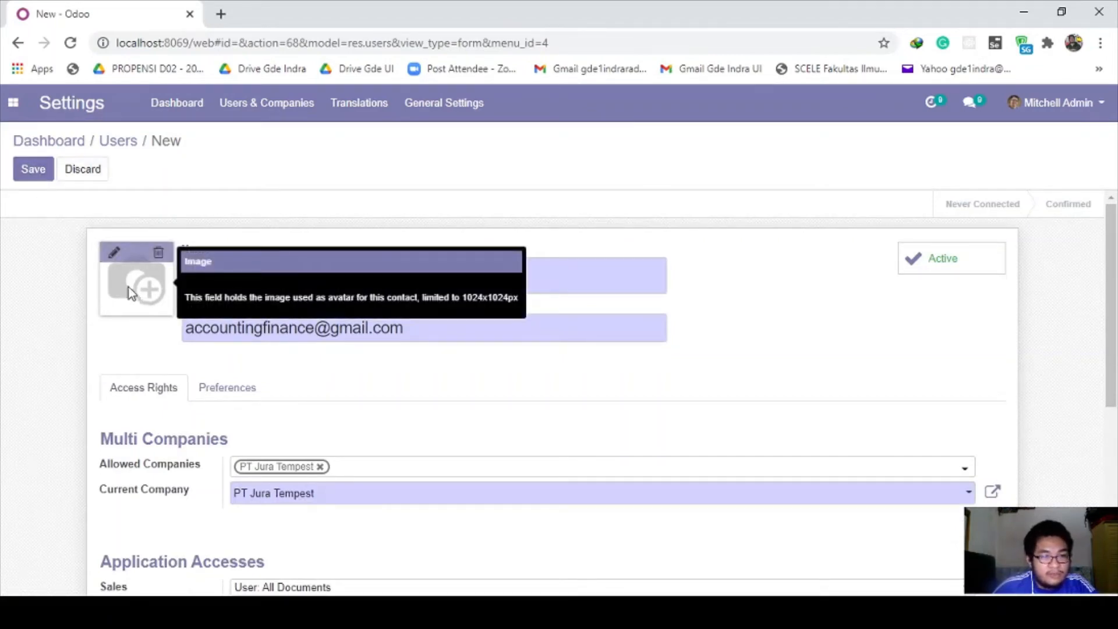
# Step: Add a profile photo to the Accounting & finance user, save it, and return to Users
pyautogui.click(116, 256)
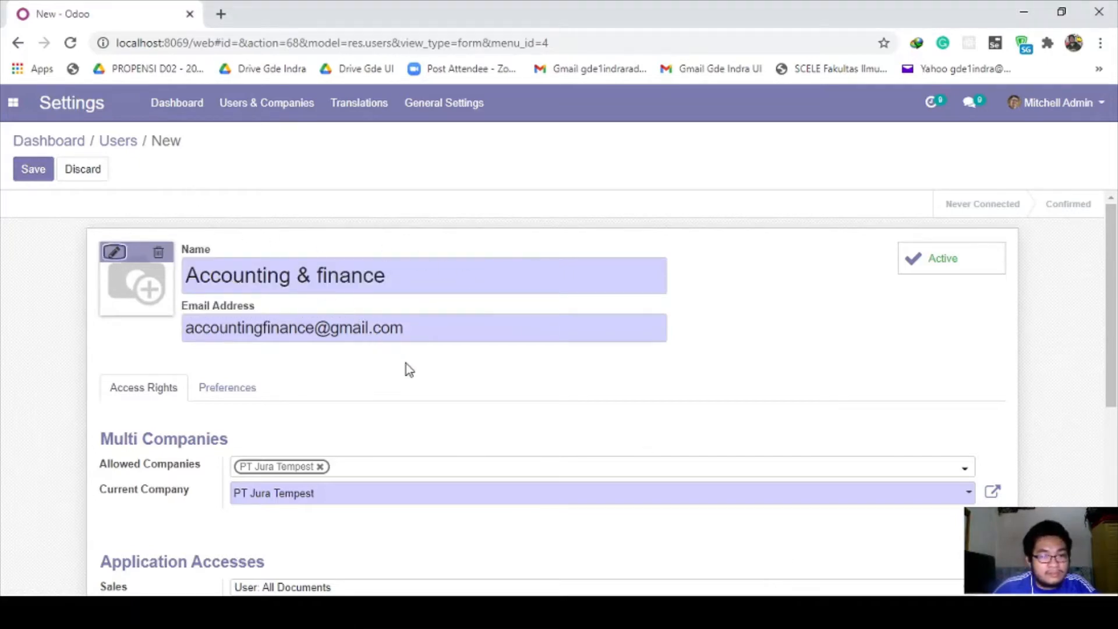
pyautogui.scroll(-5, 409, 362)
pyautogui.scroll(5, 409, 362)
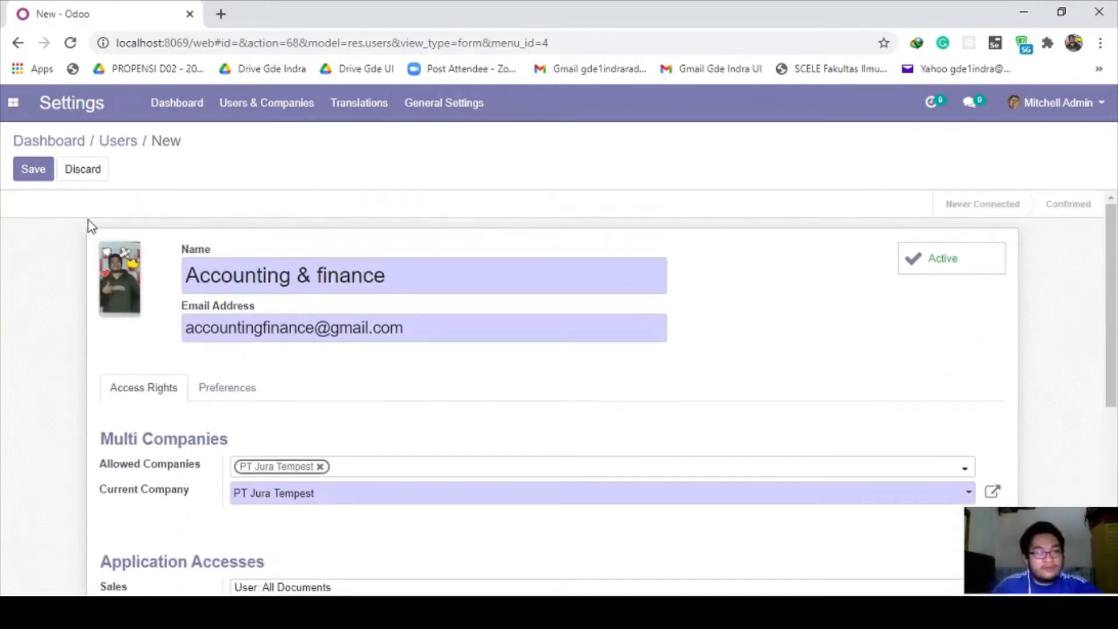
pyautogui.click(44, 172)
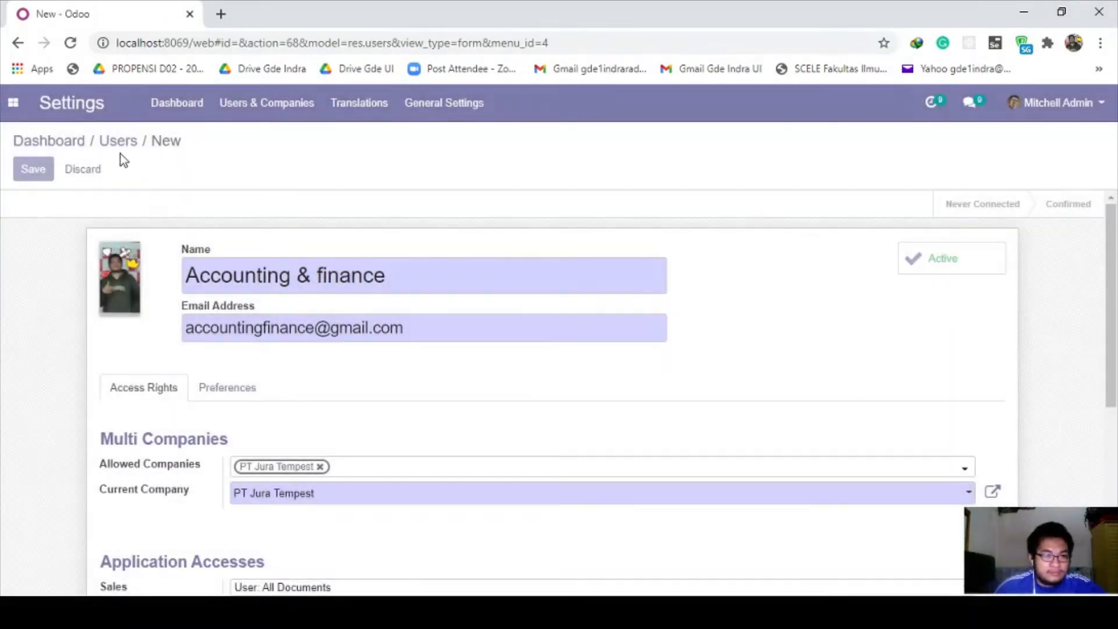
pyautogui.click(125, 142)
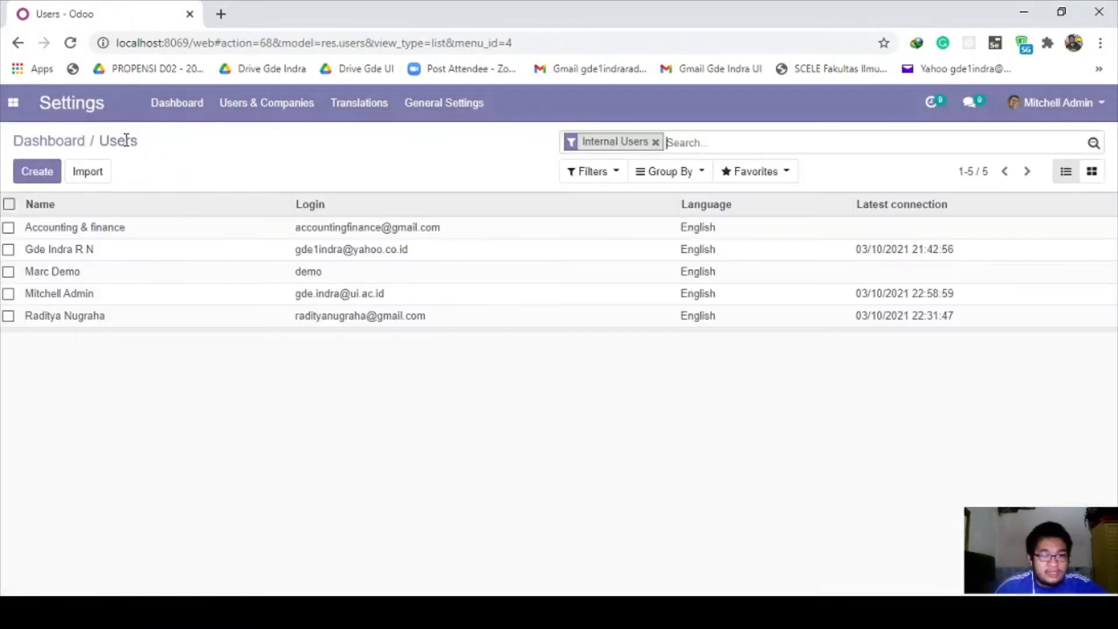
# Step: Give the Accounting & finance user a new login password through Action > Change Password
pyautogui.click(135, 234)
pyautogui.click(512, 172)
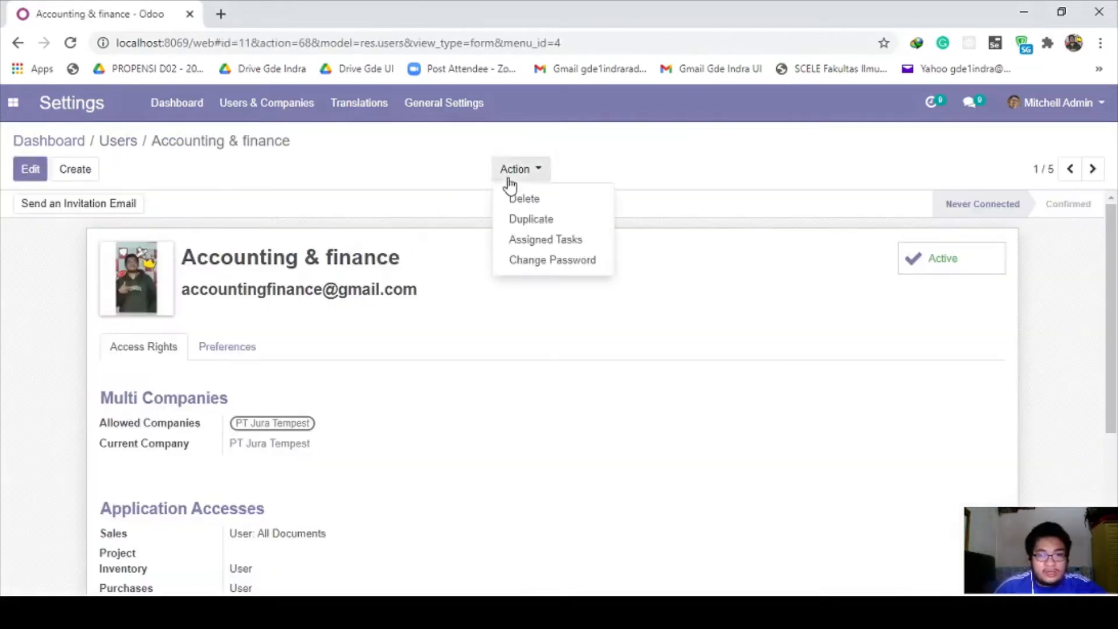
pyautogui.click(542, 265)
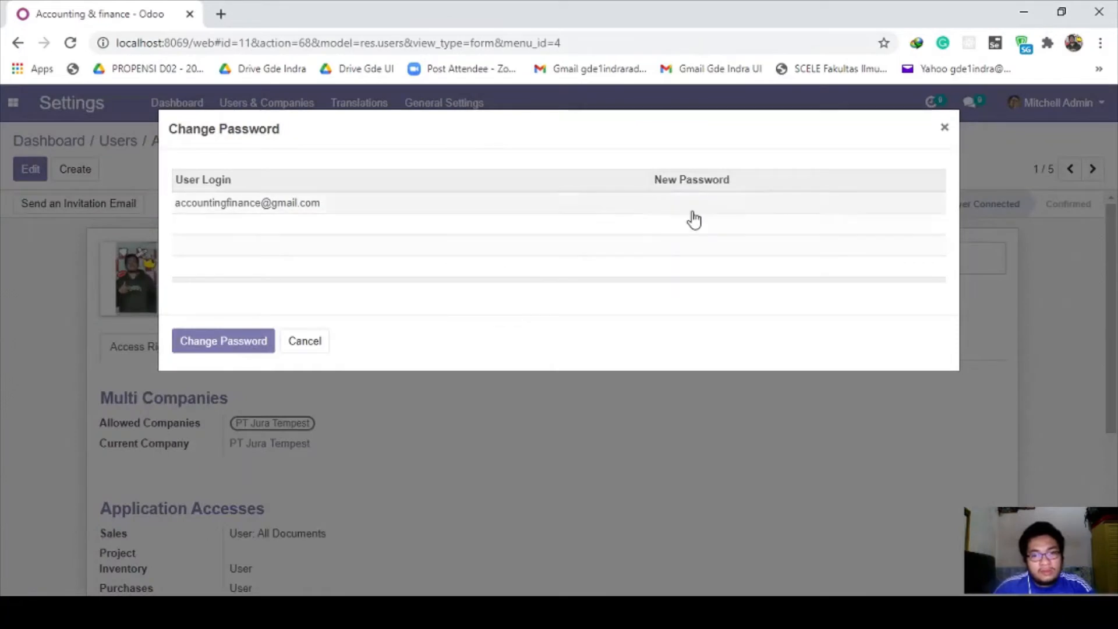
pyautogui.click(692, 209)
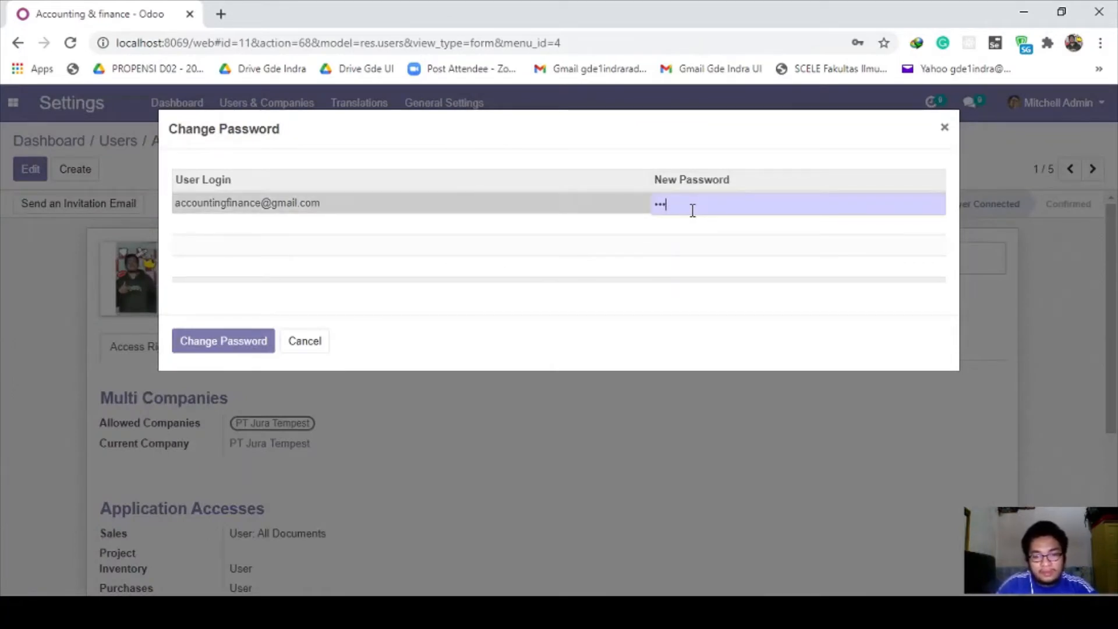
pyautogui.write('•••••••••••••••••')
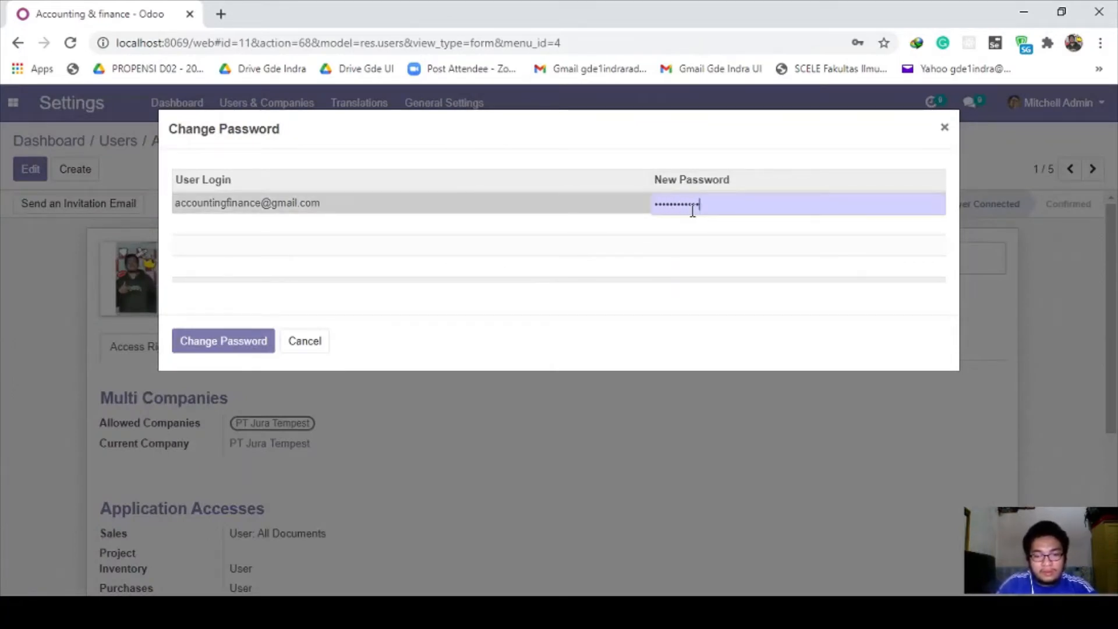
pyautogui.click(218, 345)
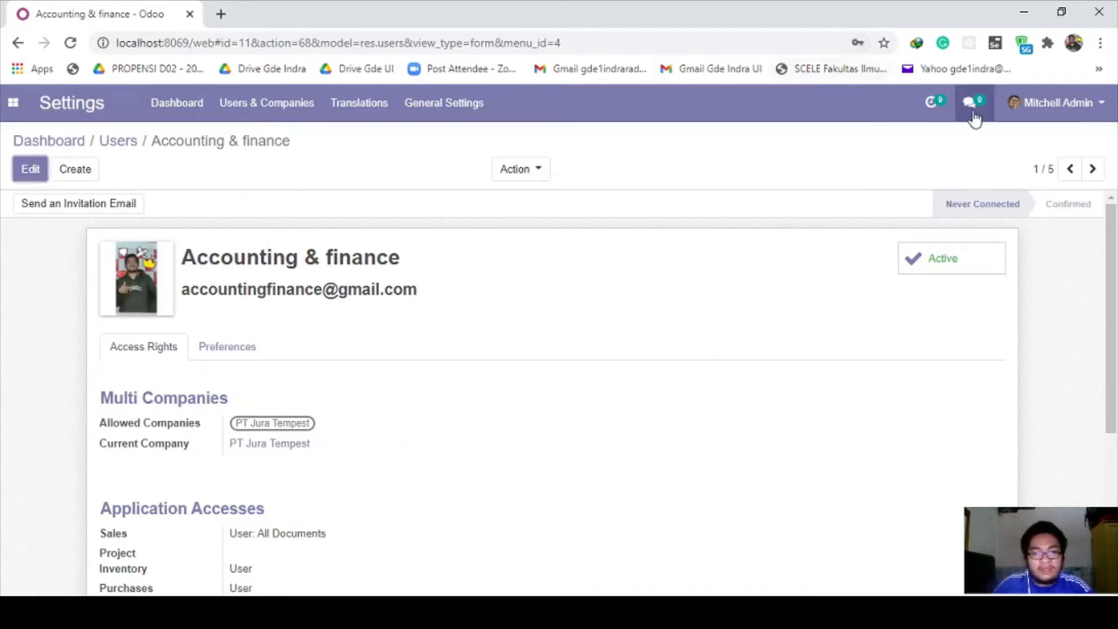
pyautogui.click(408, 611)
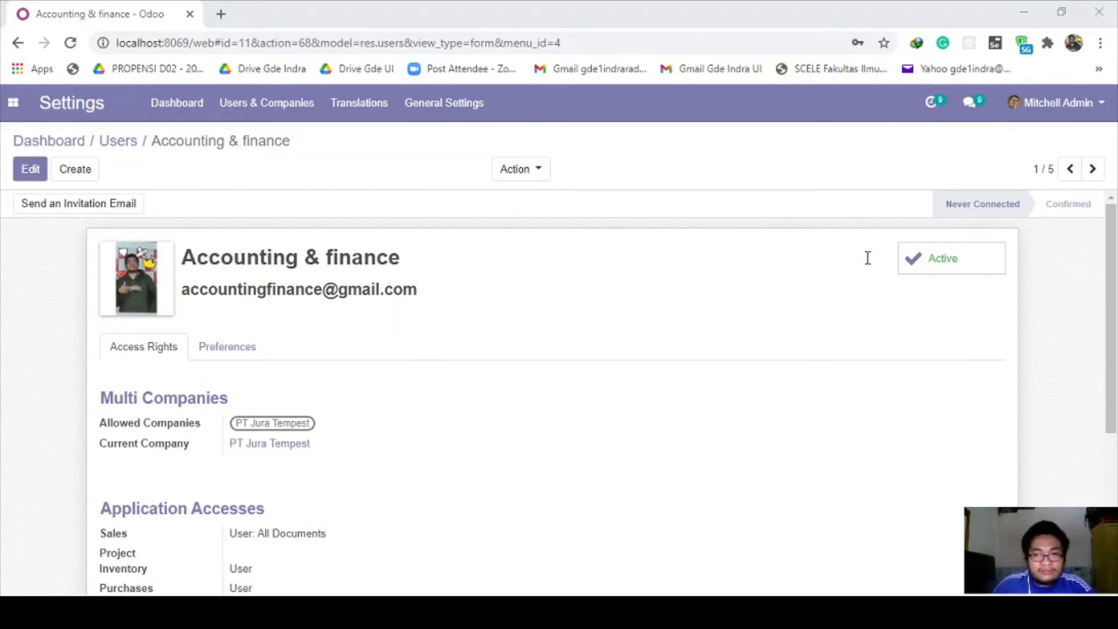
# Step: Mark the accounting & finance department line in the scenario notes with a 'V'
pyautogui.moveTo(407, 532)
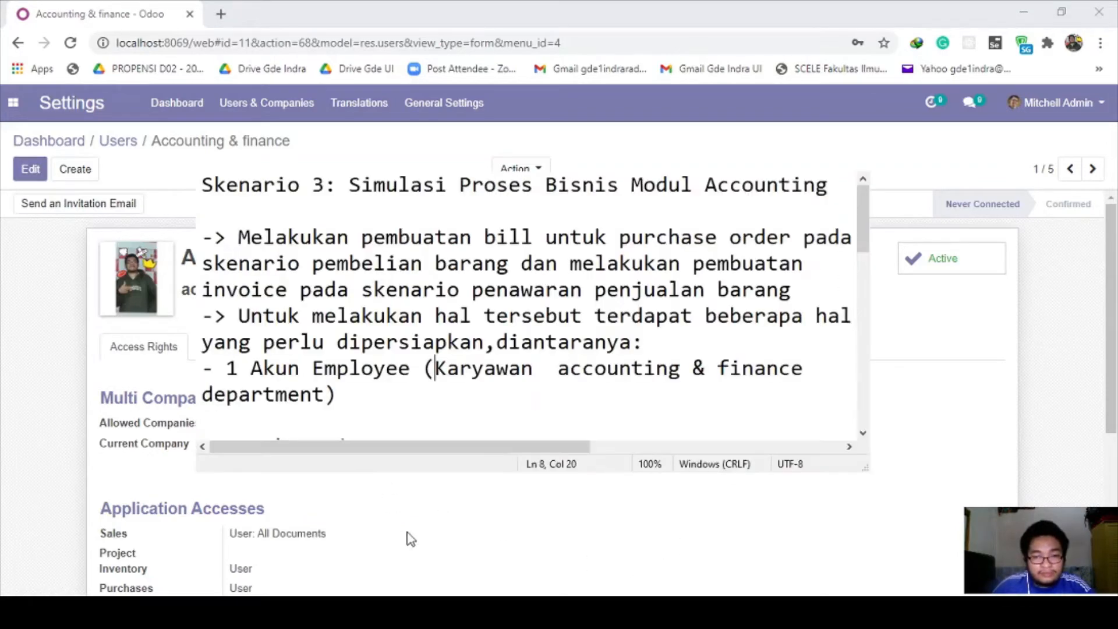
pyautogui.click(441, 605)
pyautogui.click(414, 373)
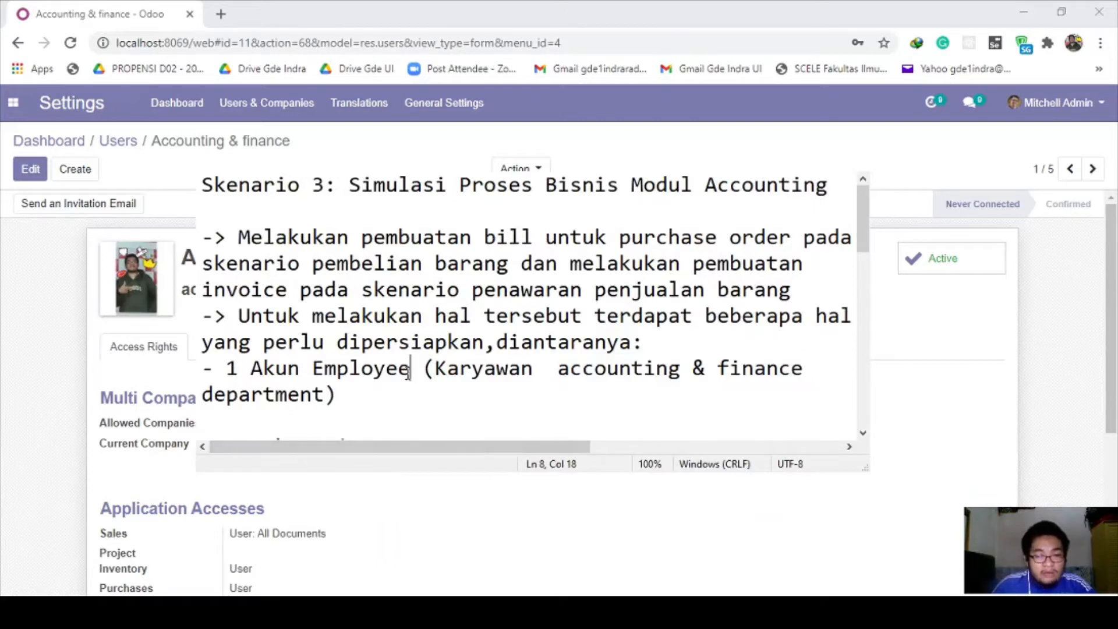
pyautogui.moveTo(438, 368); pyautogui.dragTo(524, 388)
pyautogui.press('End')
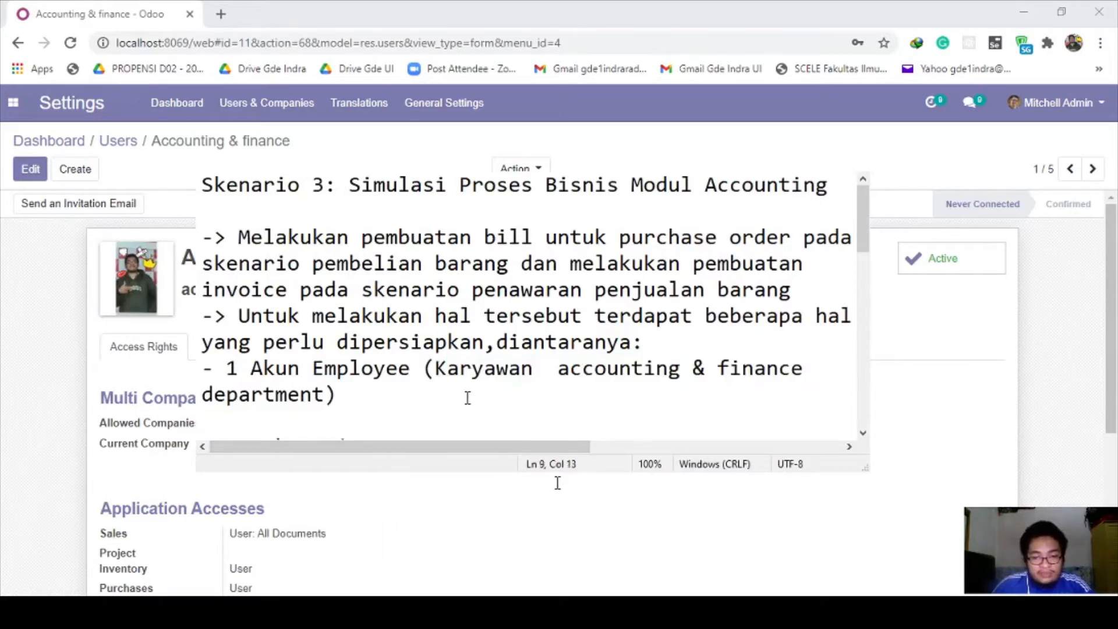
pyautogui.write('V')
pyautogui.scroll(-1, 467, 397)
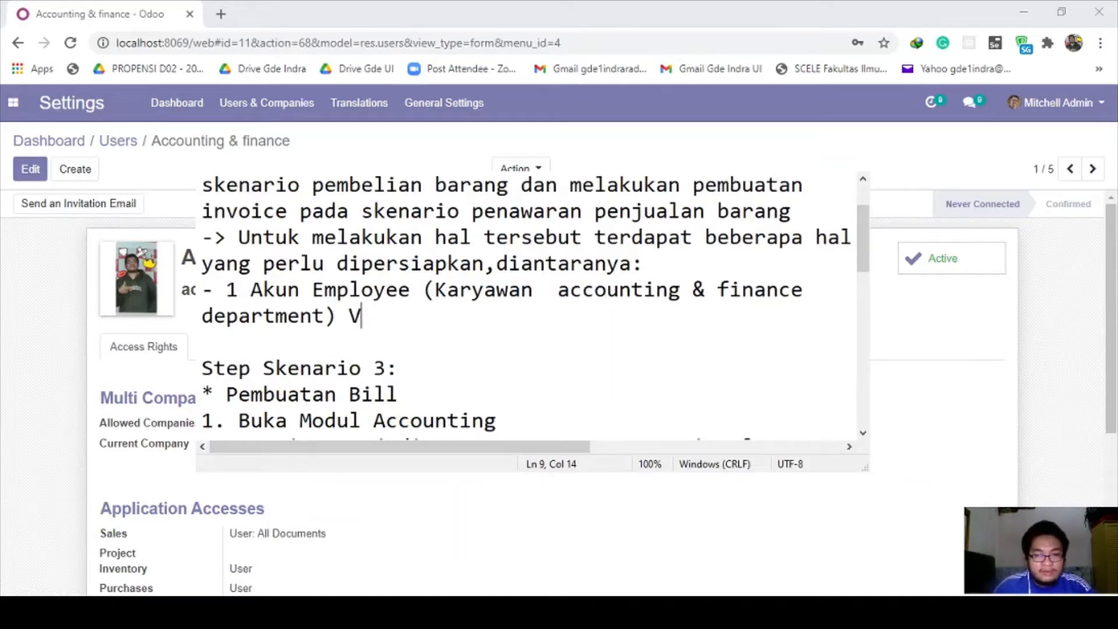
# Step: Check the next note step, 'Buka Modul Accounting', and return to the Odoo user form
pyautogui.hotkey('alt', 'Tab')
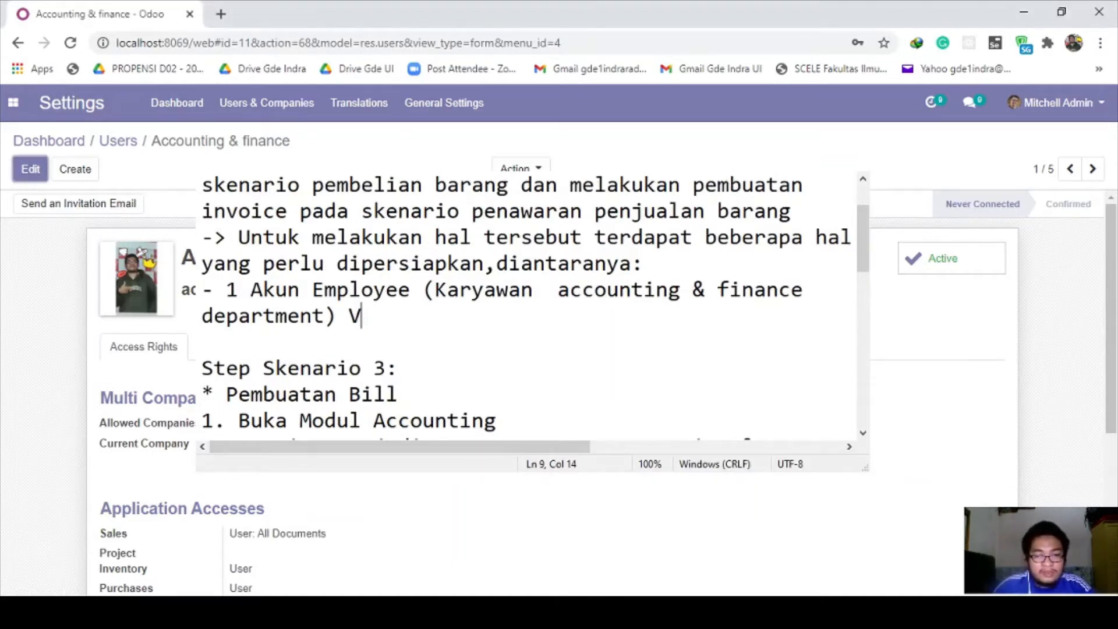
pyautogui.hotkey('alt', 'Tab')
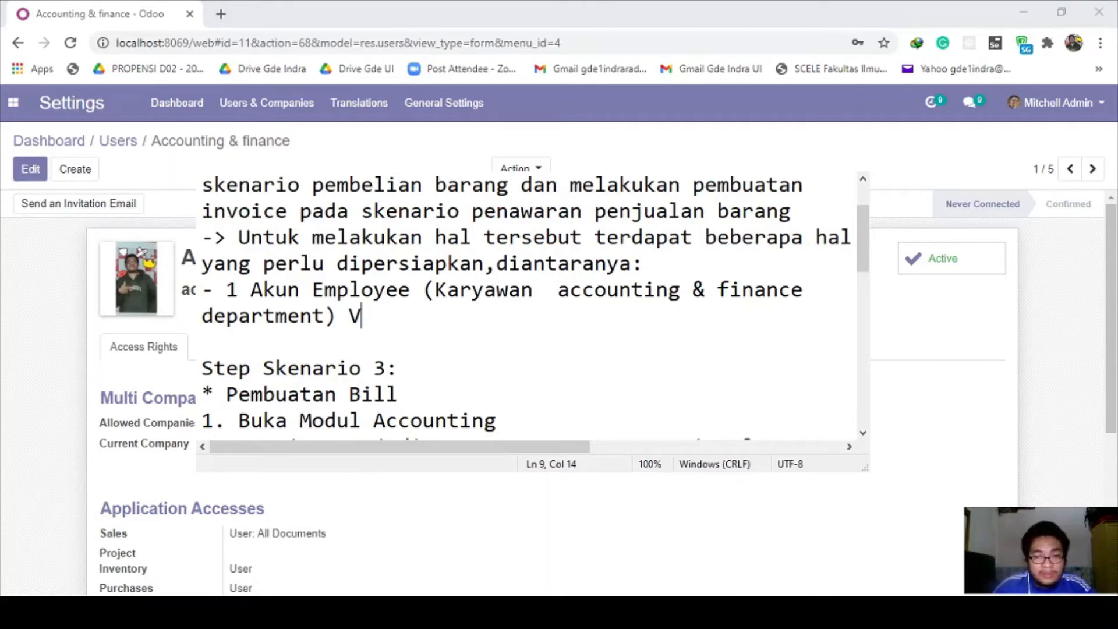
pyautogui.moveTo(237, 420); pyautogui.dragTo(520, 424)
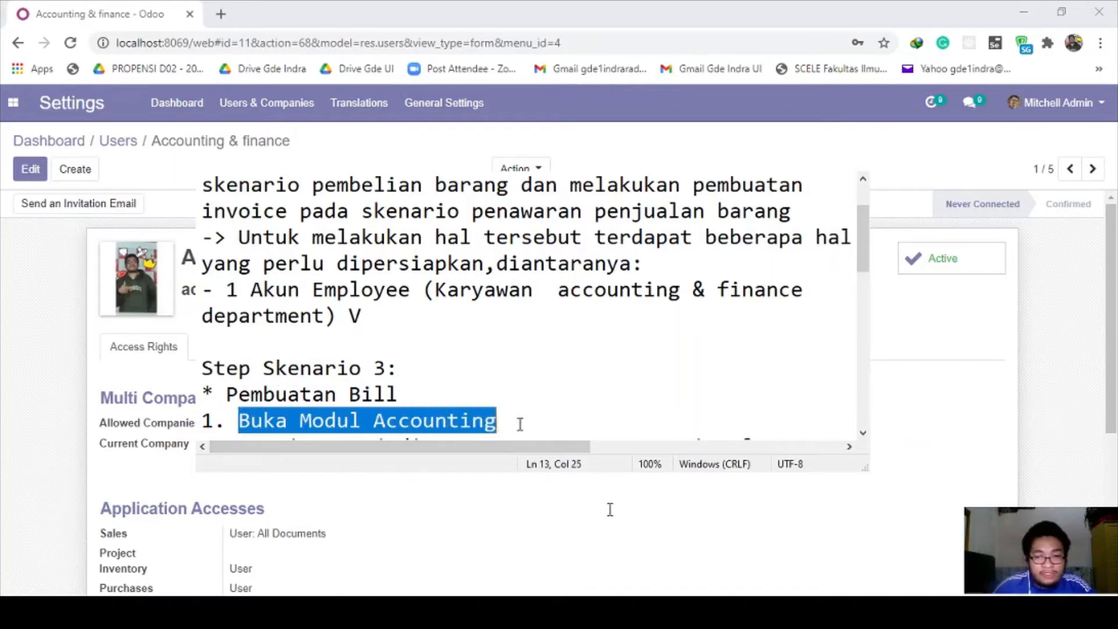
pyautogui.scroll(-1, 512, 417)
pyautogui.click(499, 347)
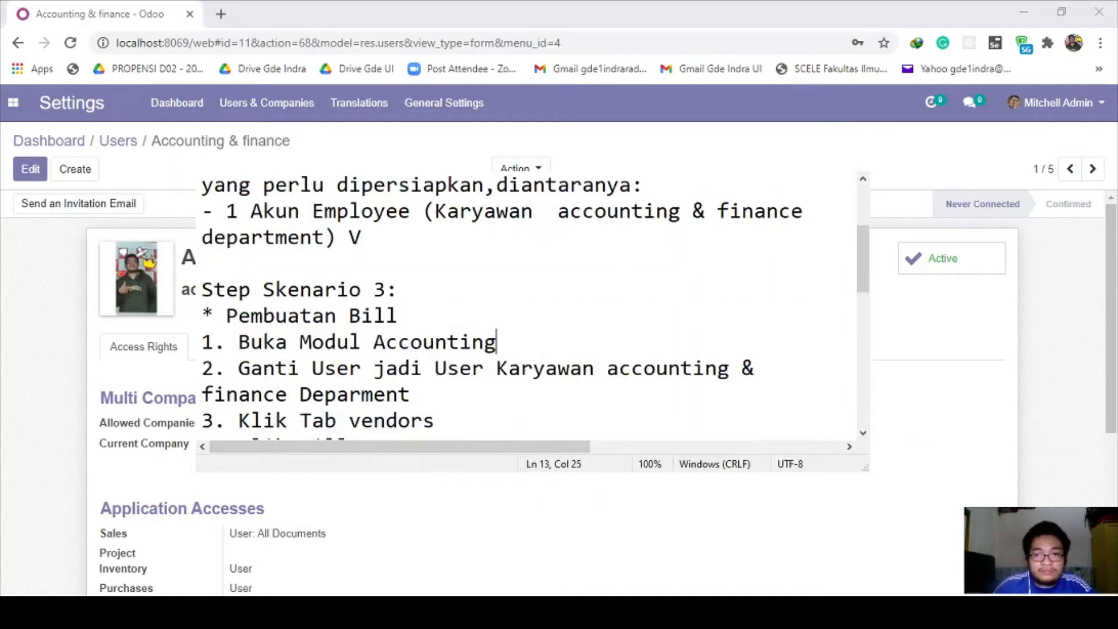
pyautogui.click(357, 475)
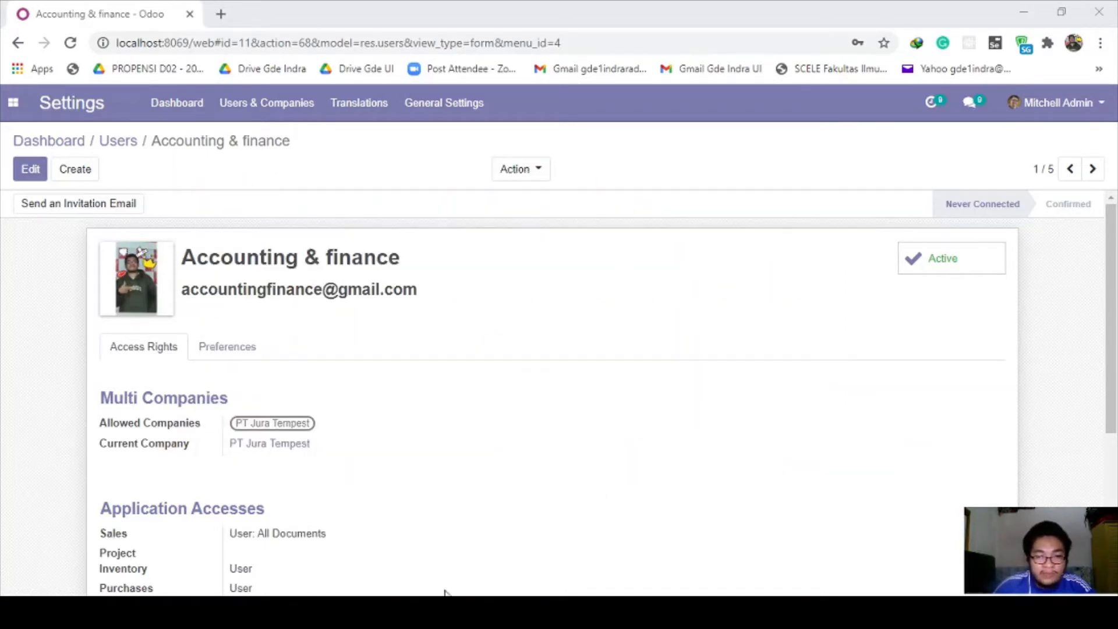
# Step: Open the Accounting app and check the user-switching step in the scenario notes
pyautogui.click(21, 112)
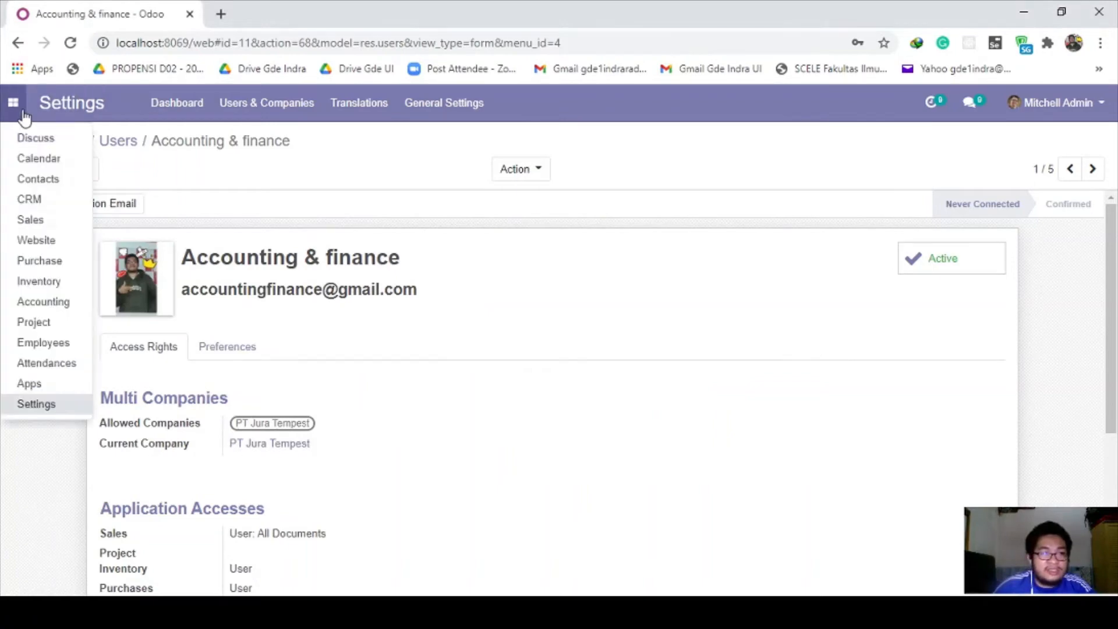
pyautogui.click(46, 299)
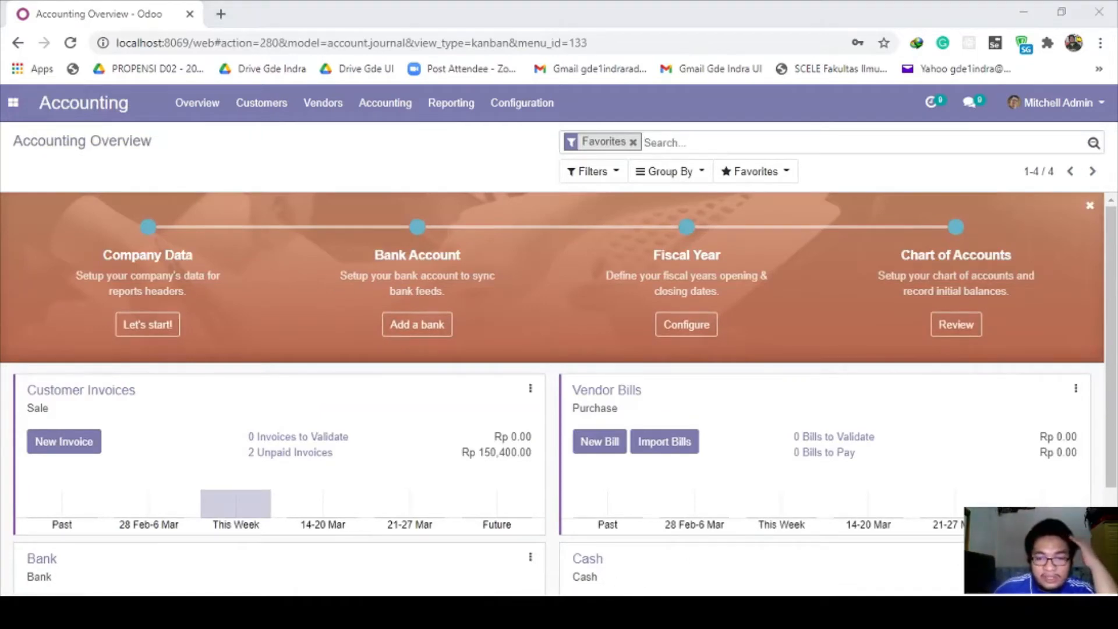
pyautogui.hotkey('alt', 'Tab')
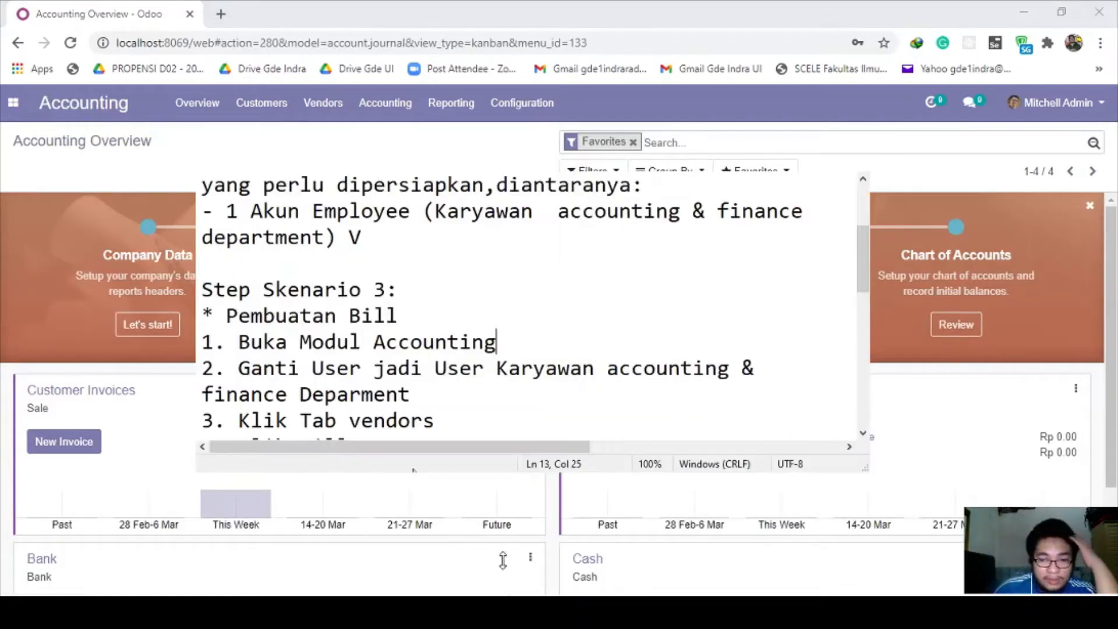
pyautogui.click(326, 342)
pyautogui.moveTo(247, 368); pyautogui.dragTo(423, 394)
pyautogui.click(422, 394)
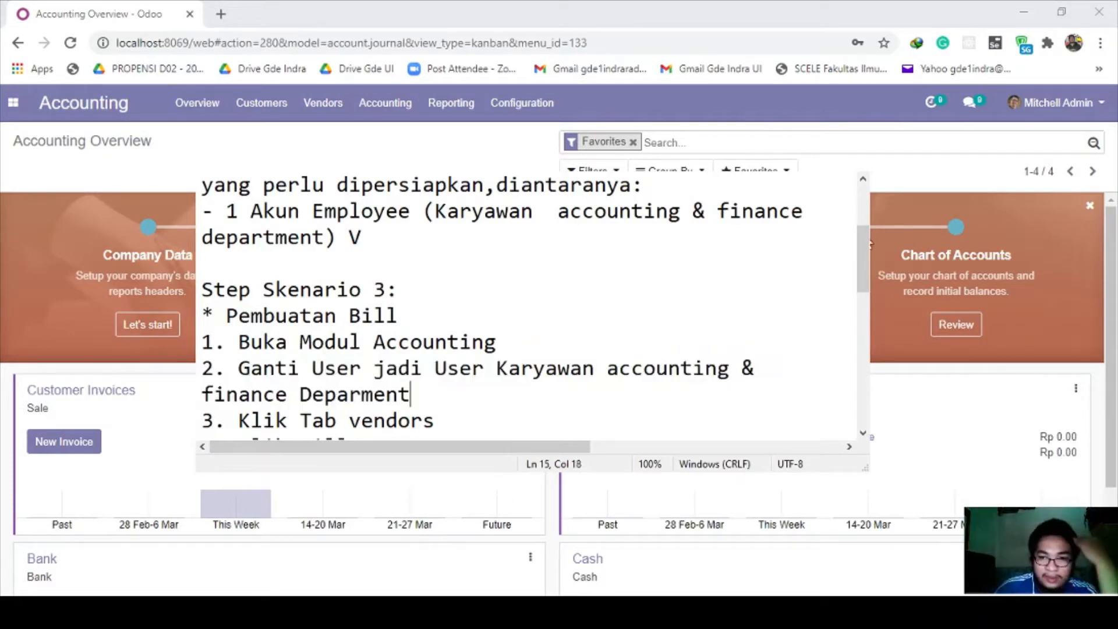
# Step: Log out of the admin account from the user menu
pyautogui.hotkey('alt', 'Tab')
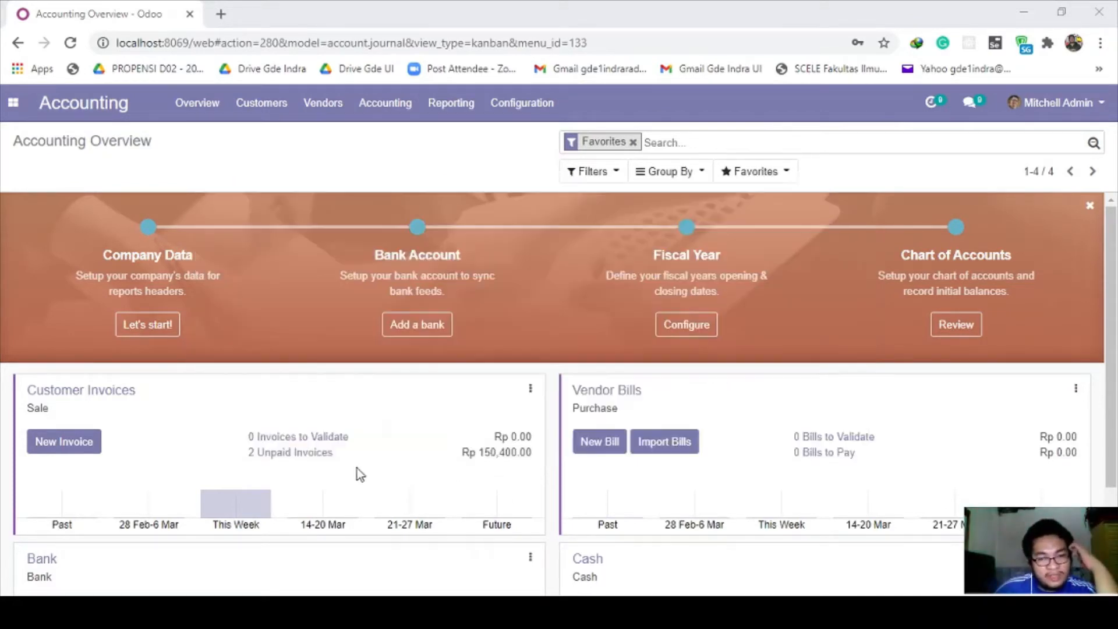
pyautogui.click(1057, 102)
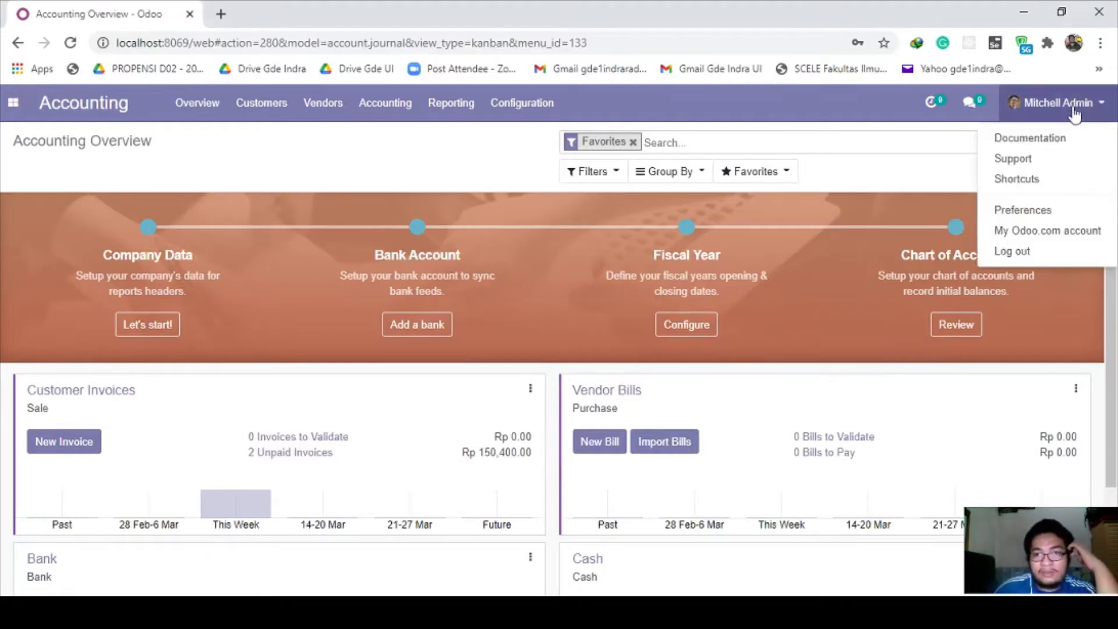
pyautogui.click(1013, 250)
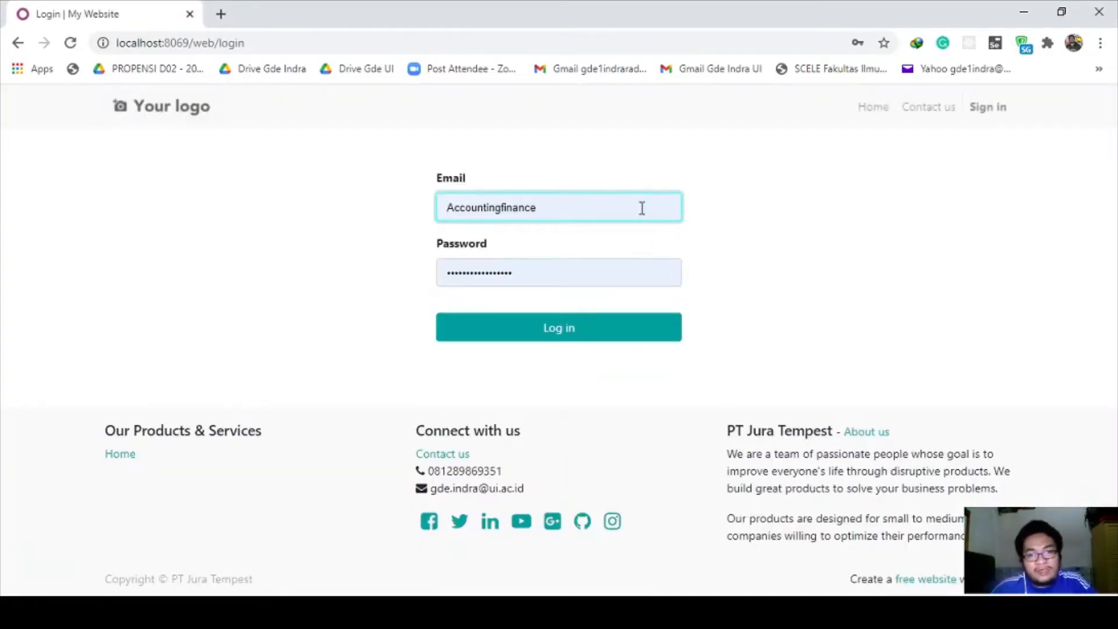
# Step: Retype the password on the login page and try to sign in
pyautogui.click(640, 209)
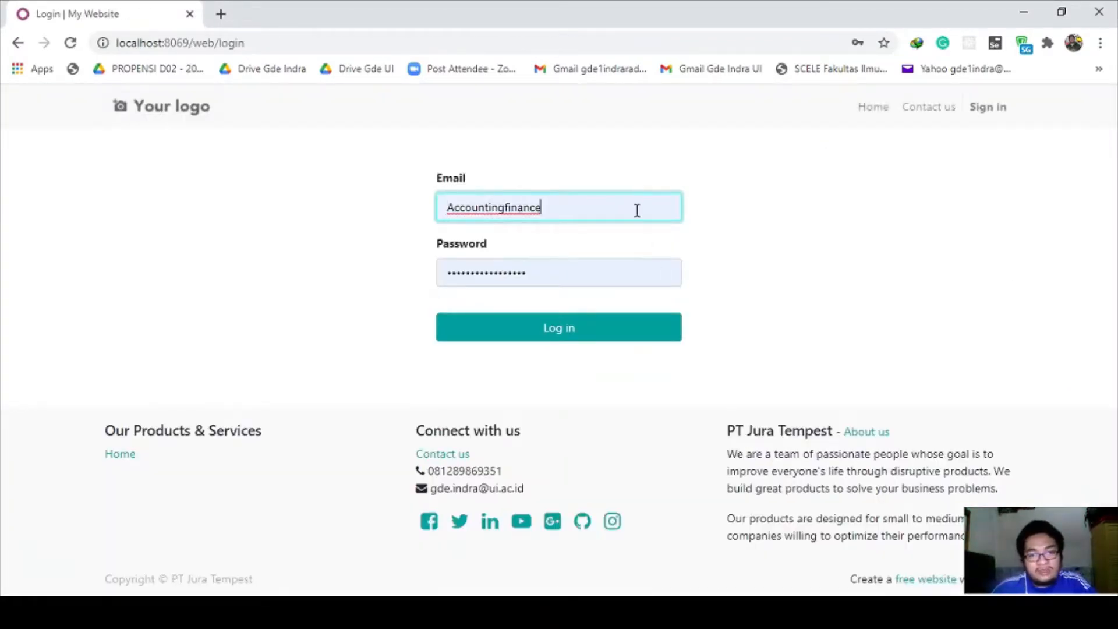
pyautogui.click(581, 328)
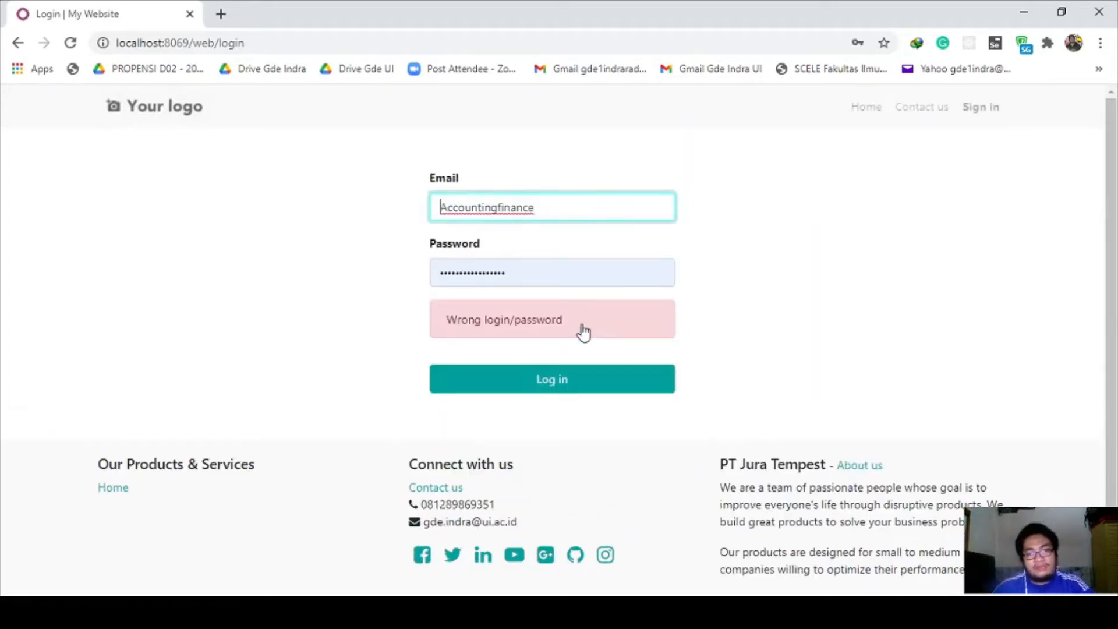
pyautogui.moveTo(550, 272); pyautogui.dragTo(246, 273)
pyautogui.write('•')
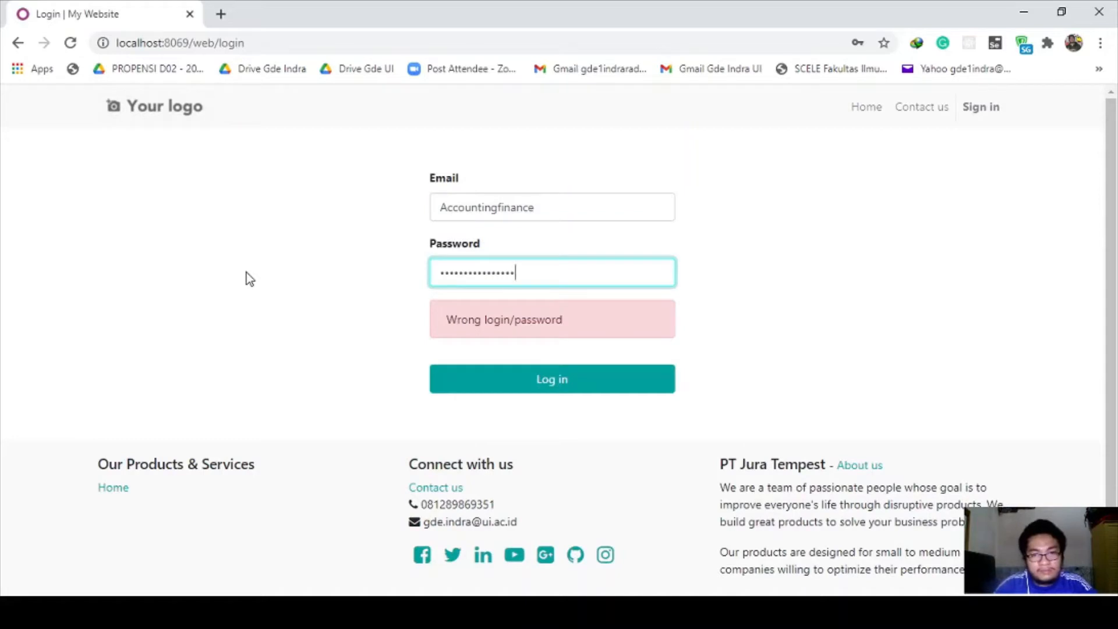
pyautogui.press('Return')
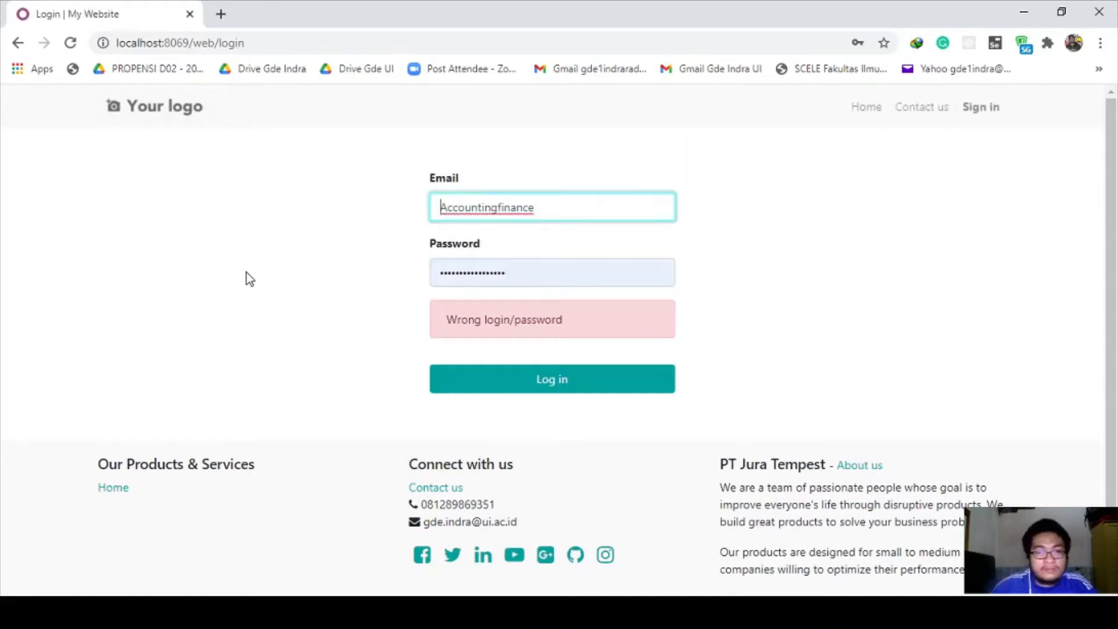
# Step: Fix the login email's lowercase first letter and Gmail domain, then log in
pyautogui.click(448, 208)
pyautogui.press('BackSpace')
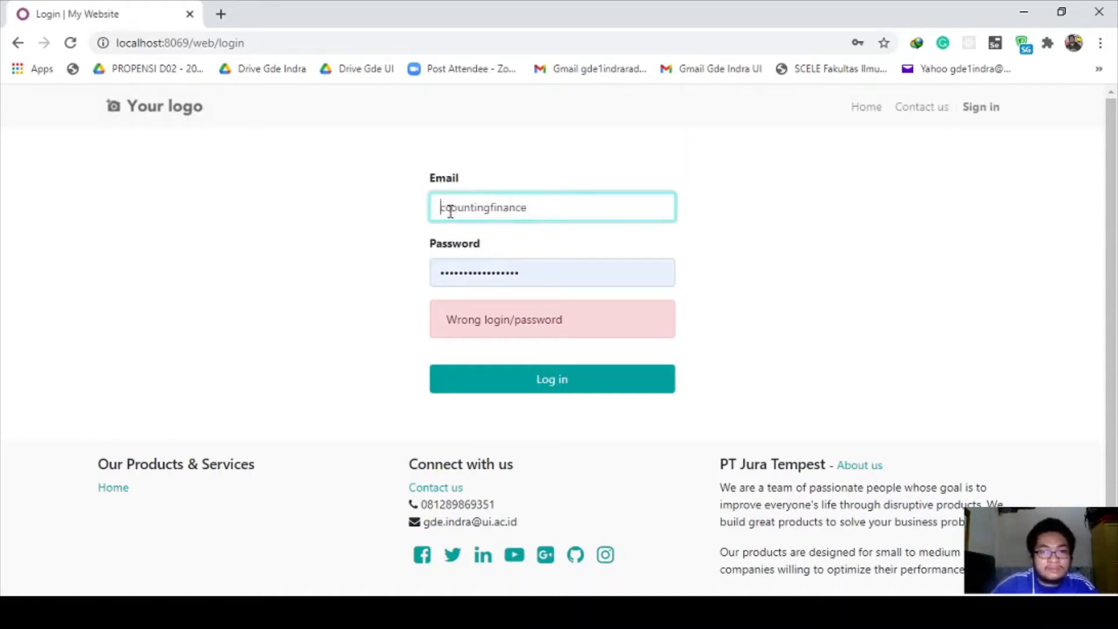
pyautogui.write('a')
pyautogui.click(539, 211)
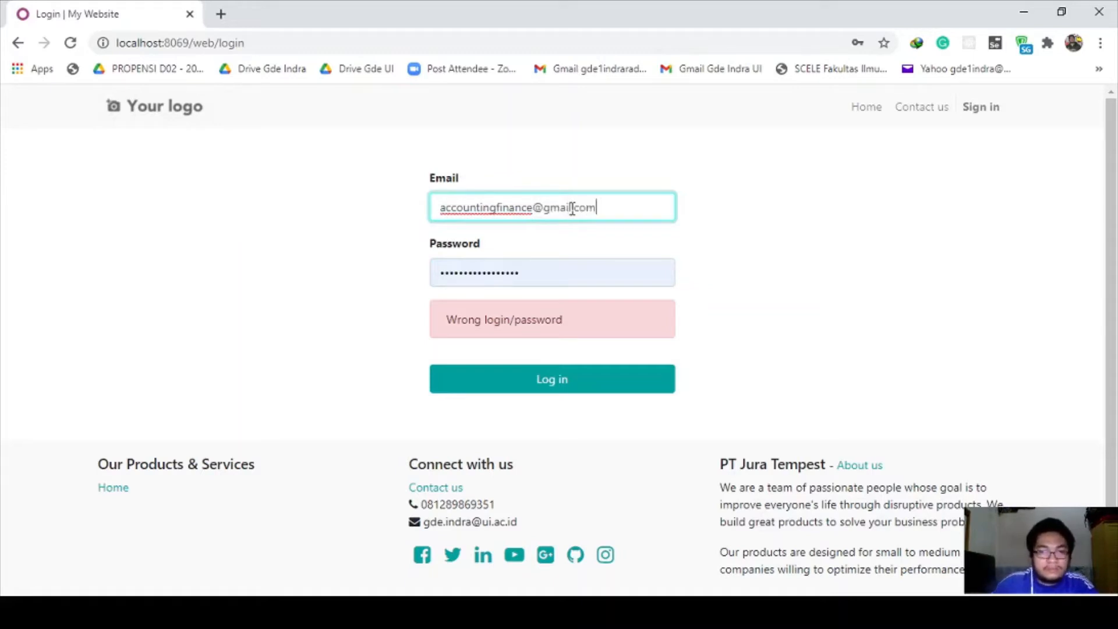
pyautogui.click(558, 396)
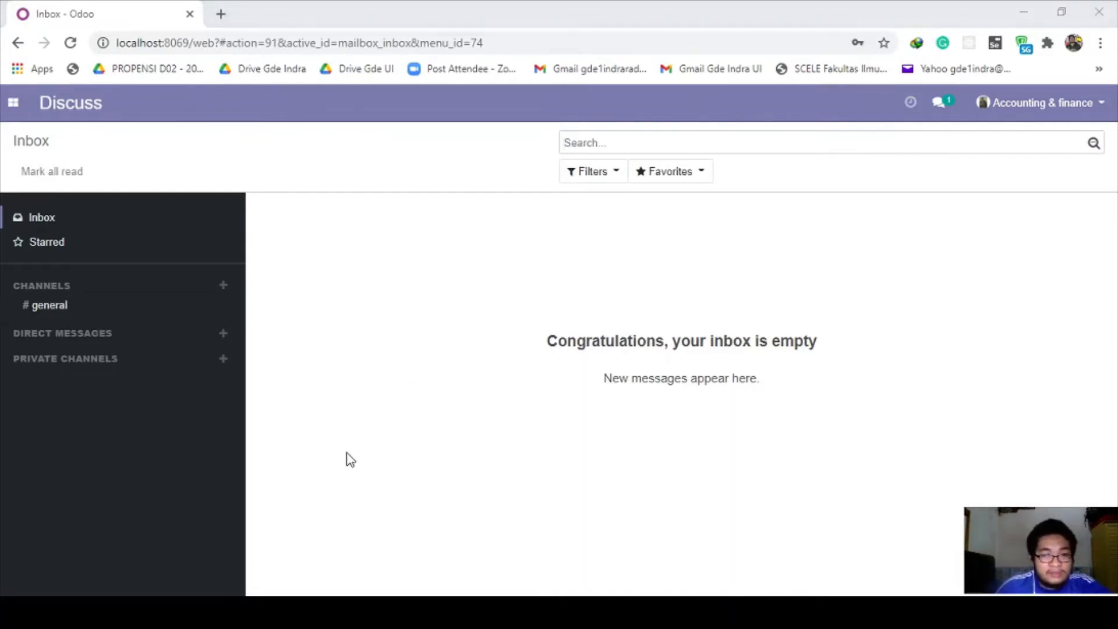
# Step: Check the vendors-tab step in the scenario notes
pyautogui.hotkey('alt', 'Tab')
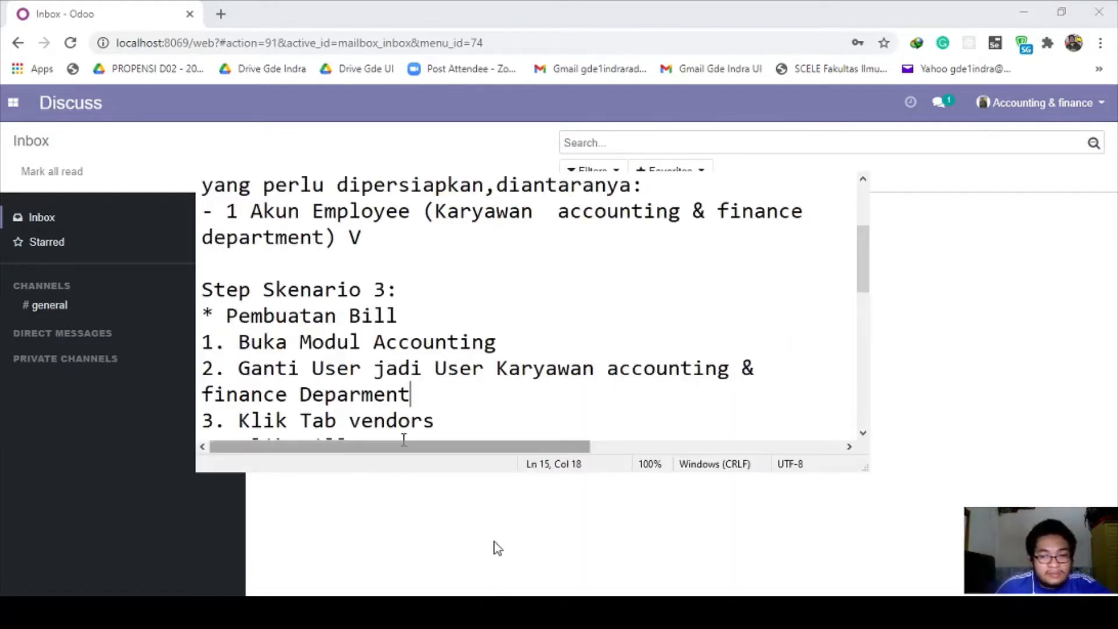
pyautogui.scroll(-1, 314, 356)
pyautogui.moveTo(245, 342); pyautogui.dragTo(439, 344)
pyautogui.click(437, 348)
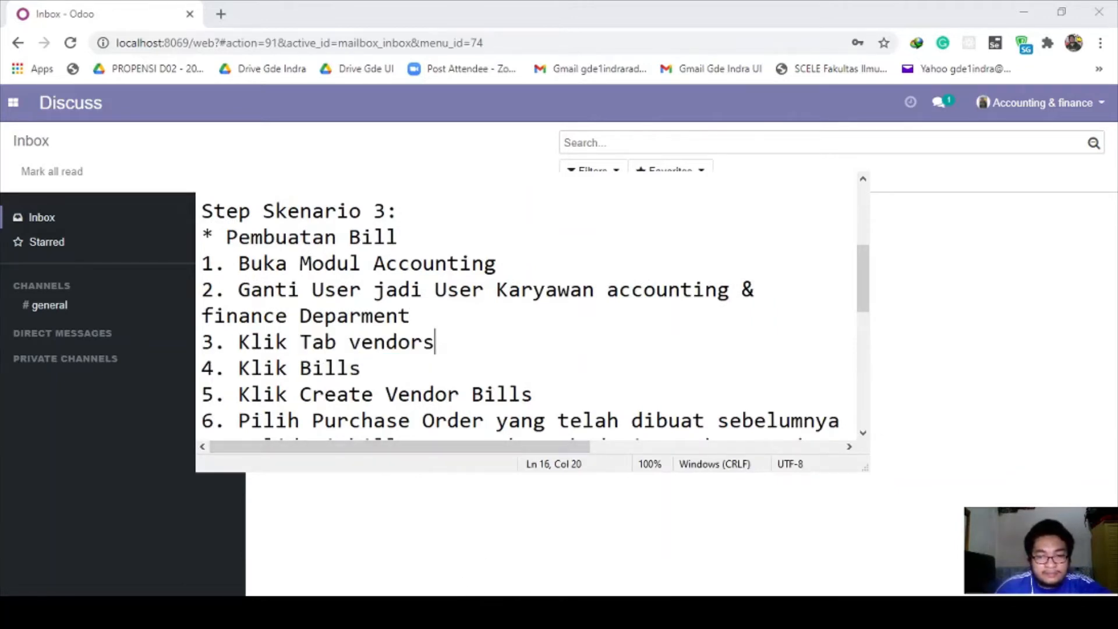
pyautogui.click(426, 606)
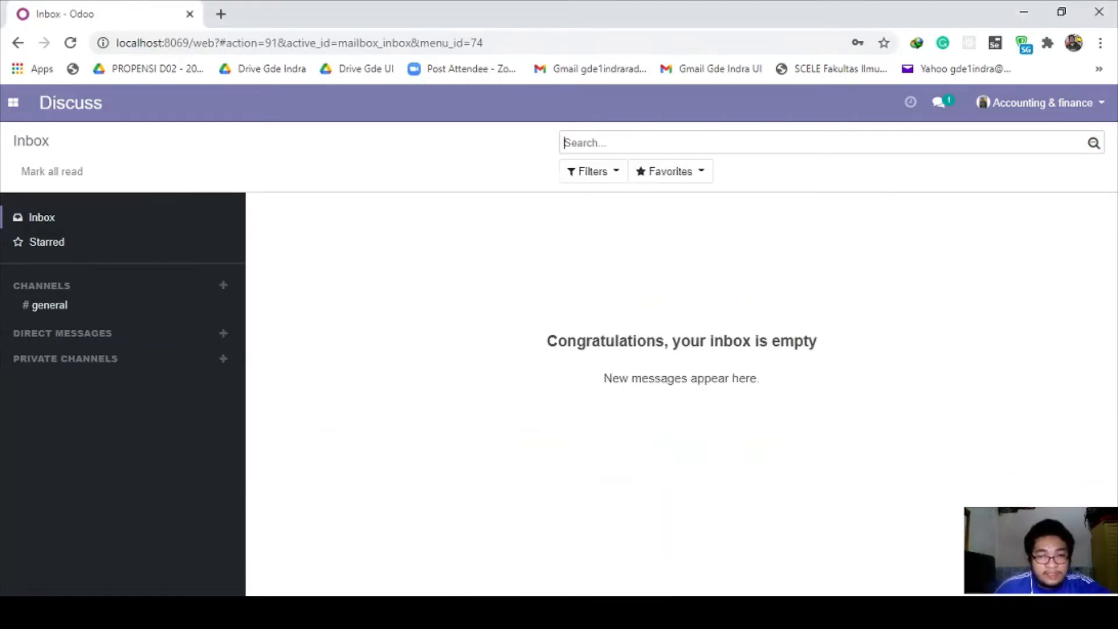
# Step: Open the Accounting app's Vendors menu, then check the Bills step in the notes
pyautogui.click(13, 102)
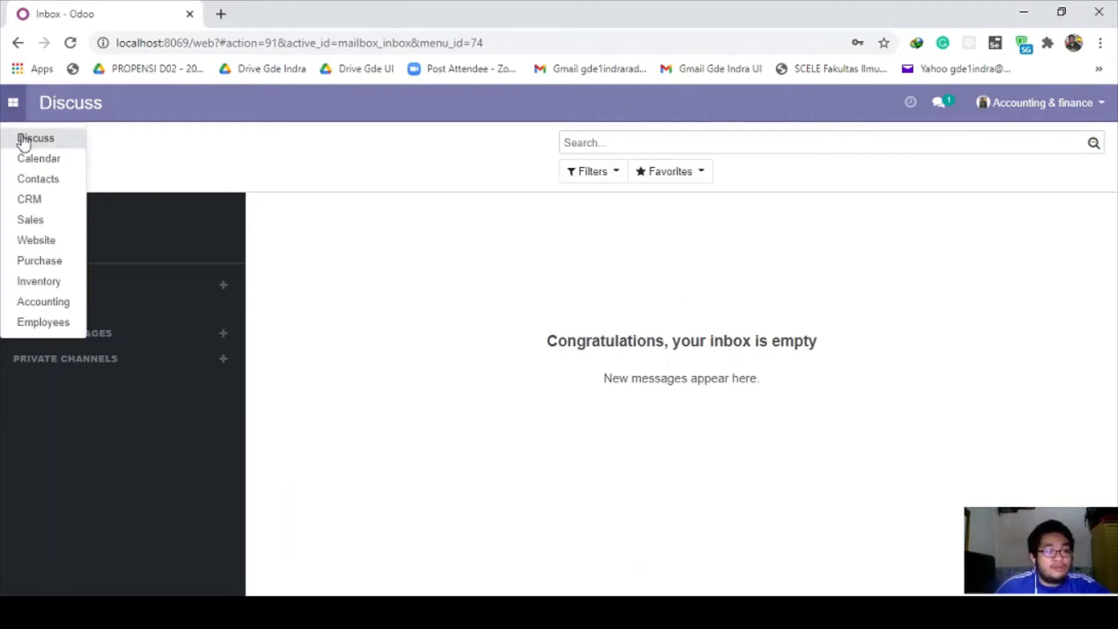
pyautogui.click(57, 301)
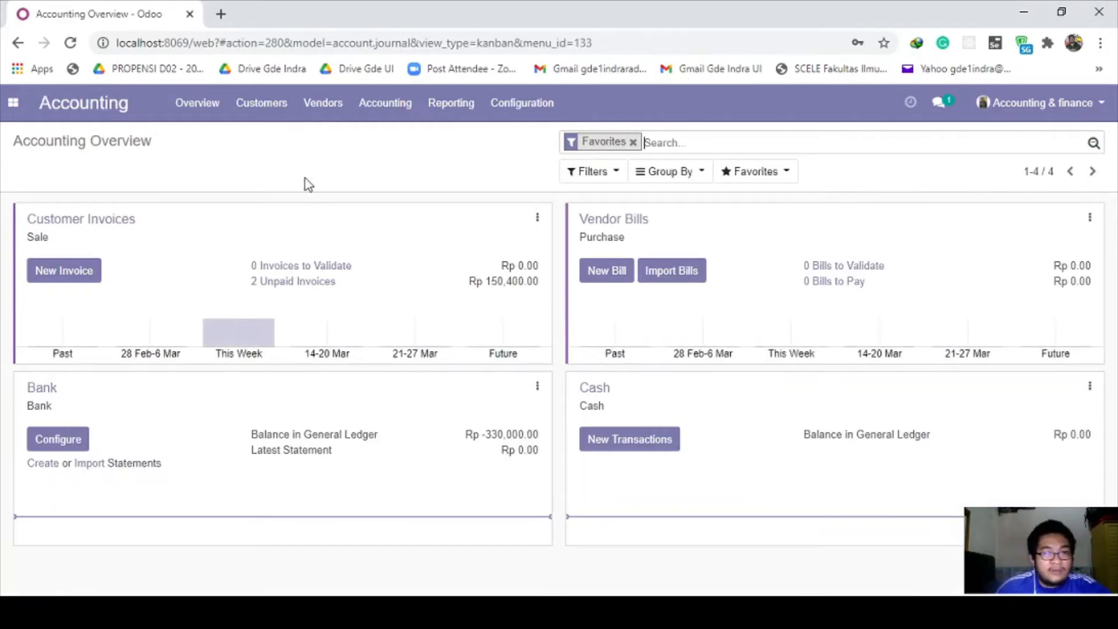
pyautogui.click(346, 111)
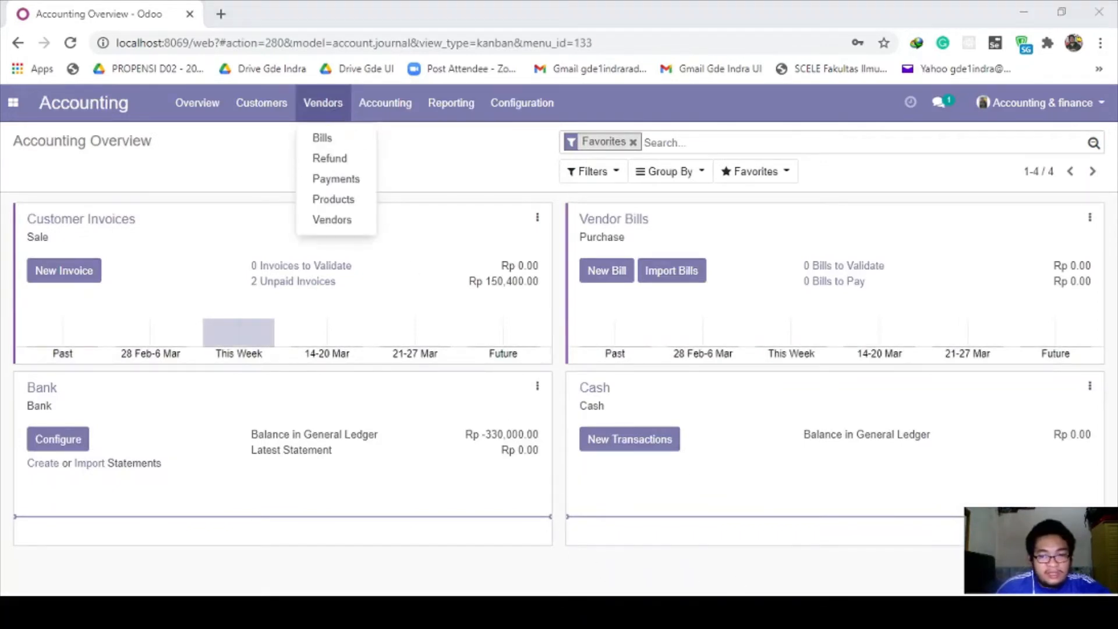
pyautogui.hotkey('alt', 'Tab')
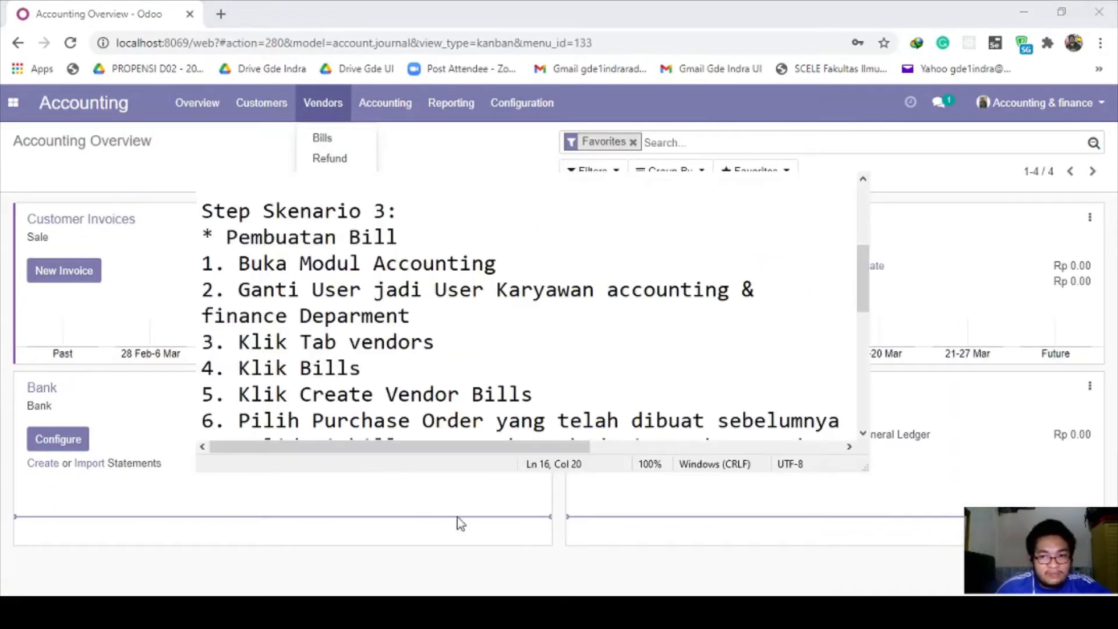
pyautogui.moveTo(300, 368); pyautogui.dragTo(373, 368)
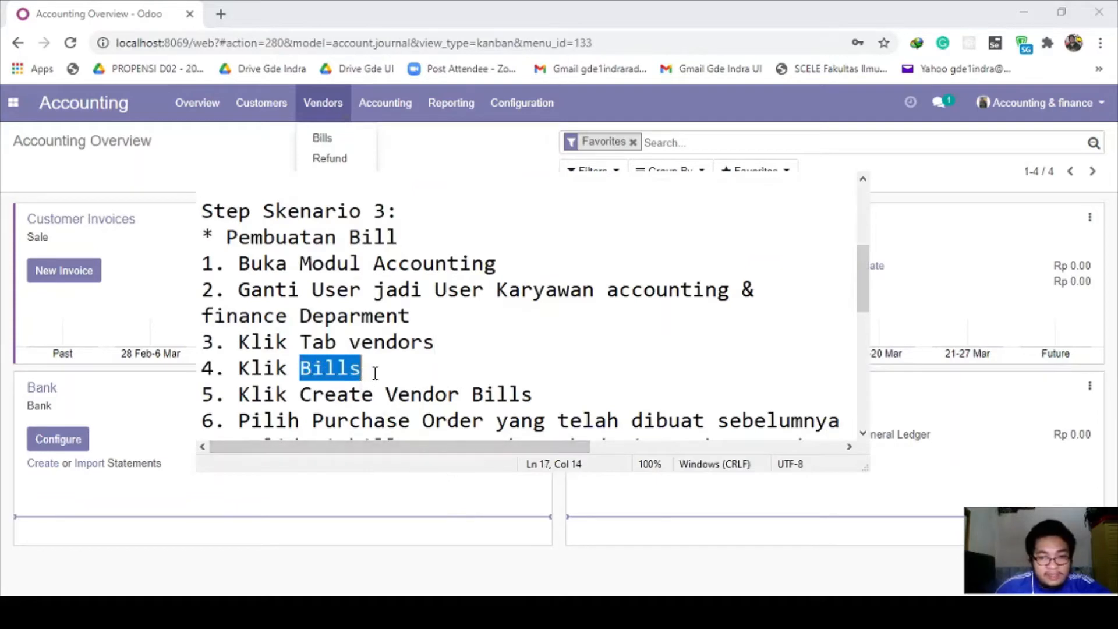
pyautogui.click(372, 368)
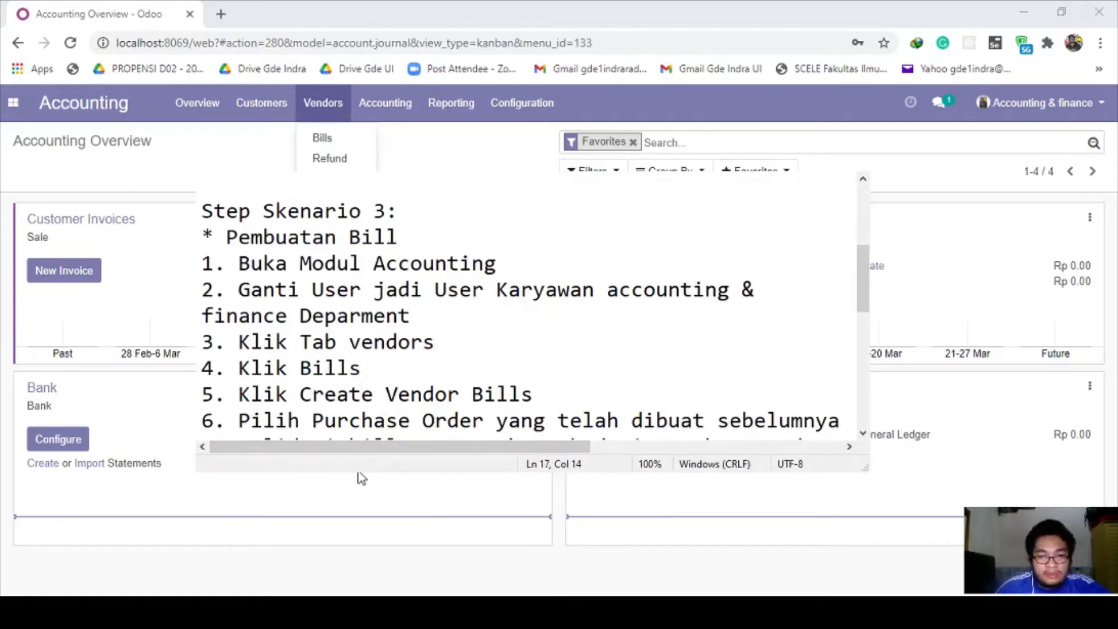
pyautogui.hotkey('alt', 'Tab')
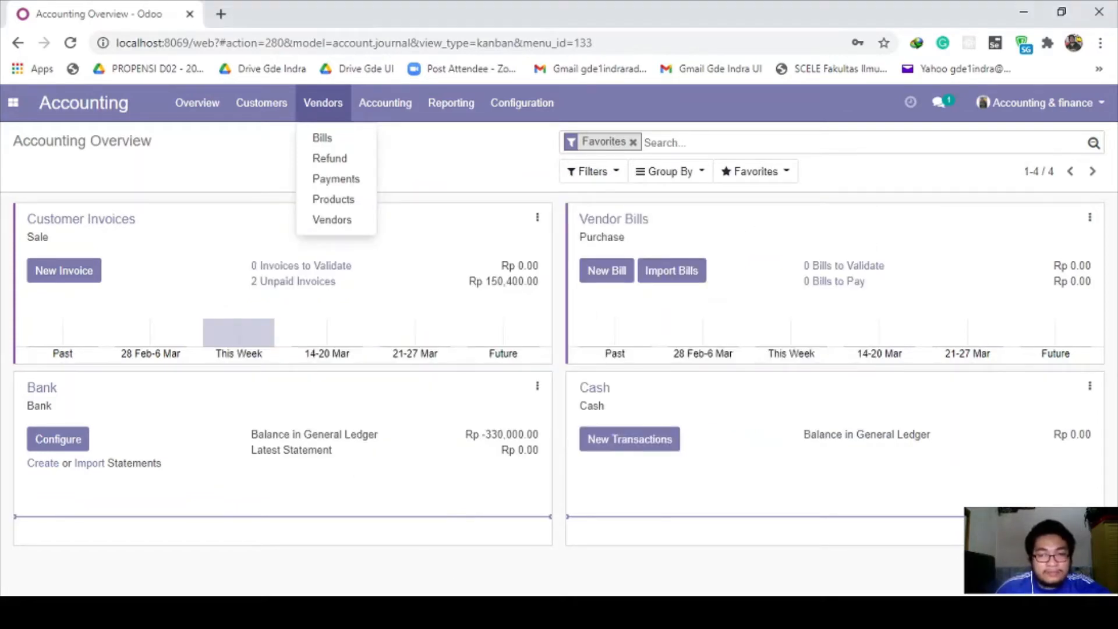
# Step: Open Vendors > Bills and create a new draft vendor bill
pyautogui.click(316, 143)
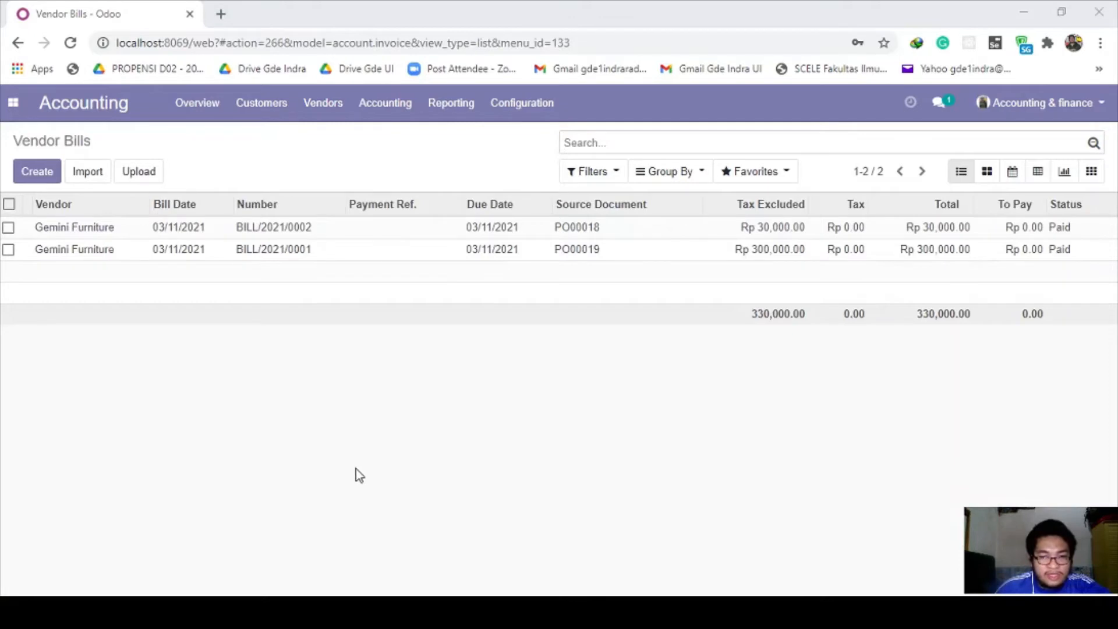
pyautogui.hotkey('alt', 'Tab')
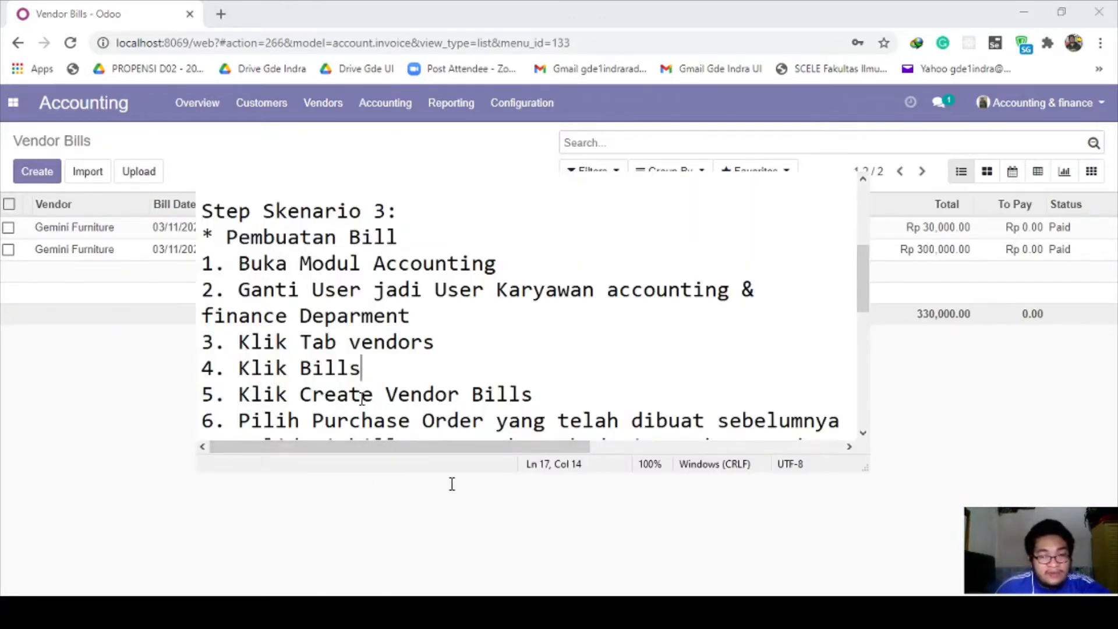
pyautogui.moveTo(299, 396); pyautogui.dragTo(376, 398)
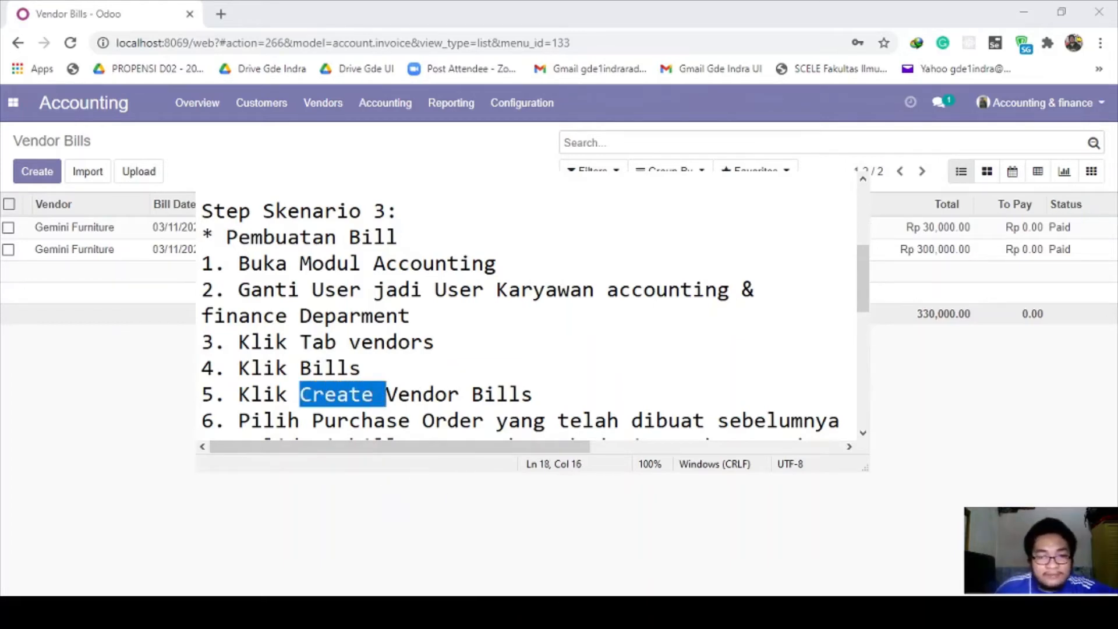
pyautogui.click(359, 475)
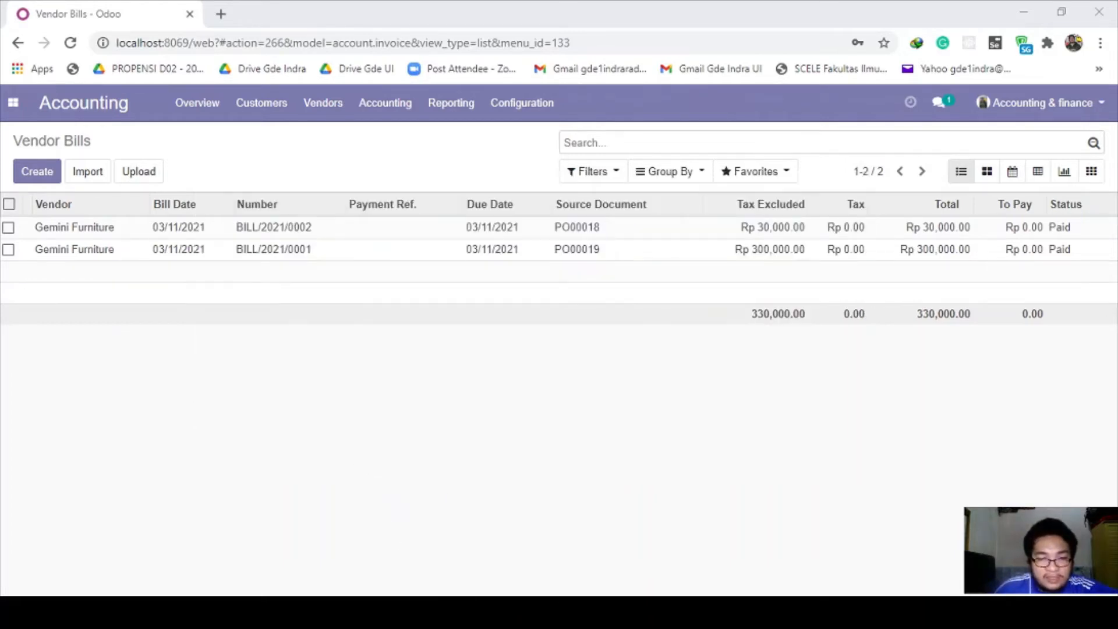
pyautogui.click(52, 181)
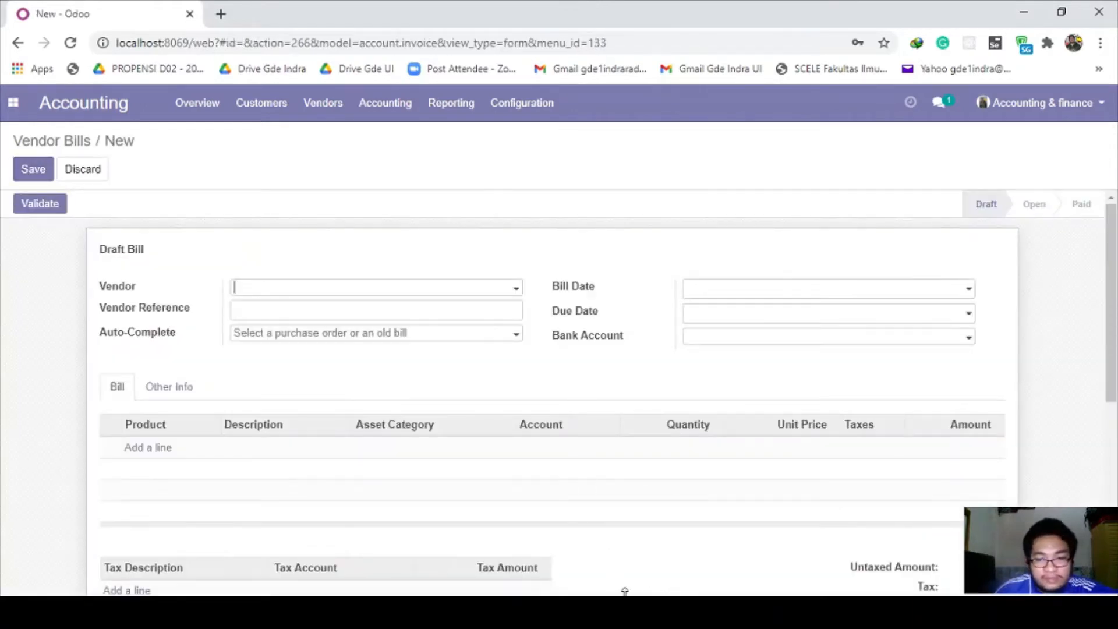
# Step: Add '-> PO00017' under step 6 in the notes and return to the vendor bill
pyautogui.hotkey('alt', 'Tab')
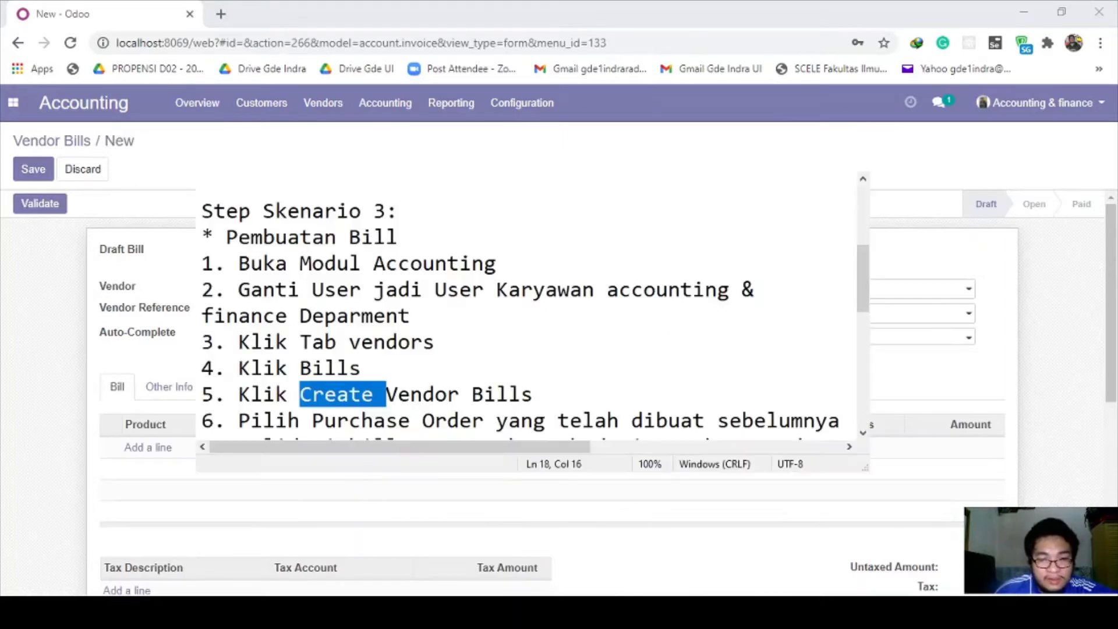
pyautogui.click(323, 368)
pyautogui.scroll(-1, 318, 361)
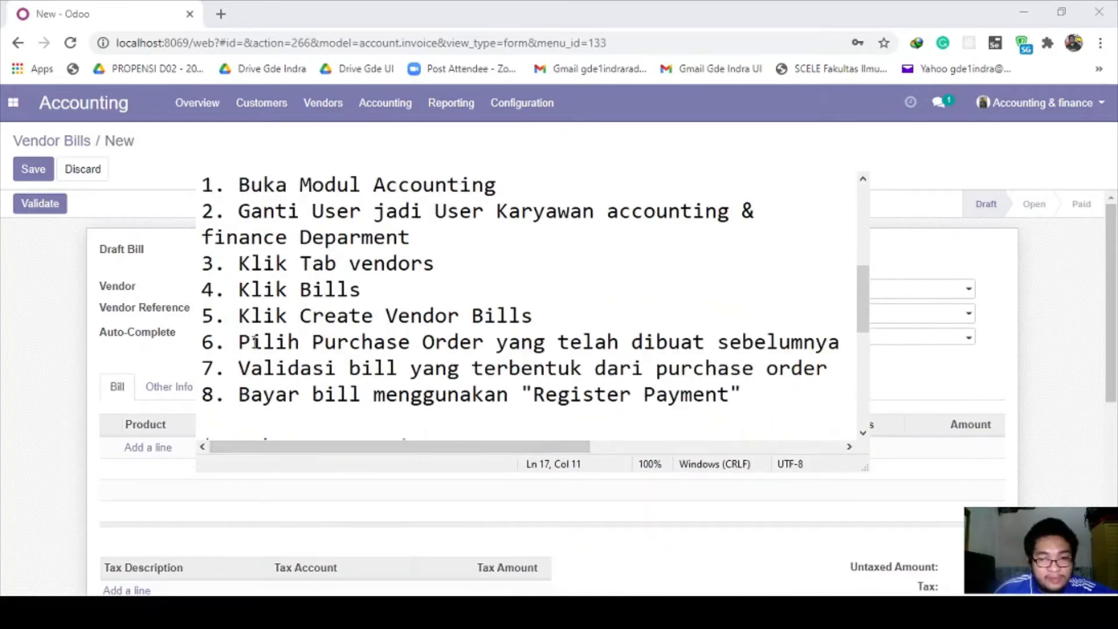
pyautogui.moveTo(239, 341); pyautogui.dragTo(839, 343)
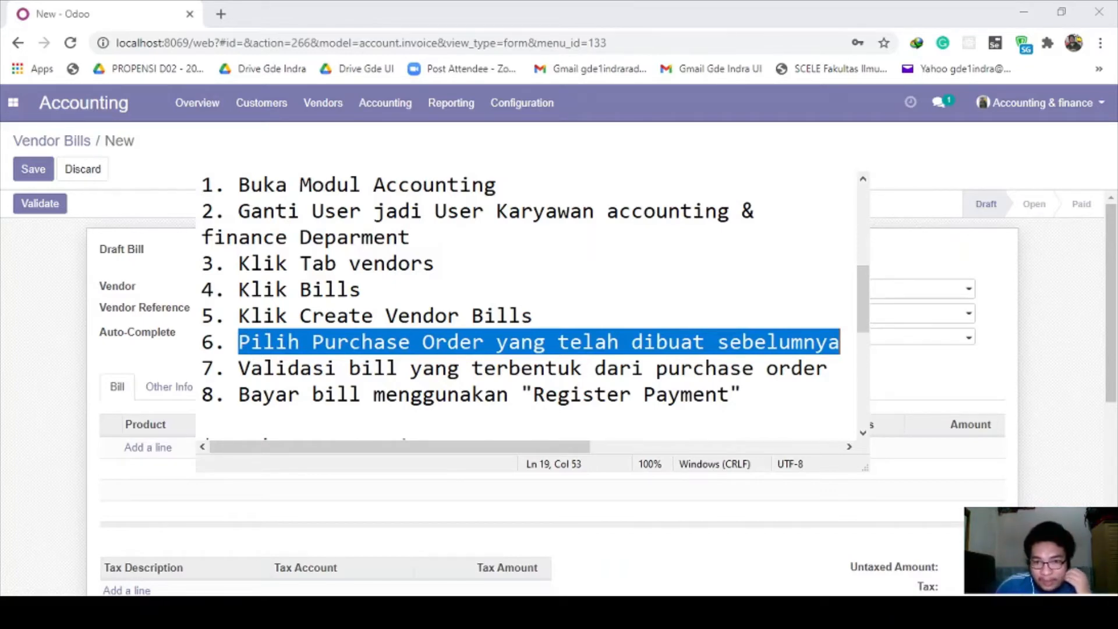
pyautogui.click(848, 342)
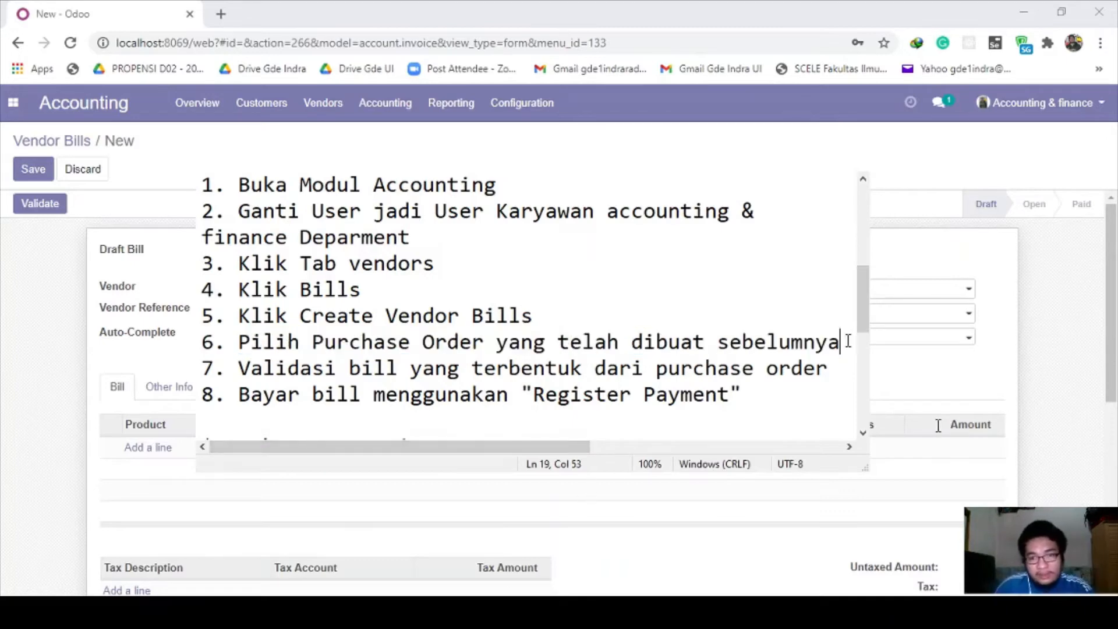
pyautogui.press('Return')
pyautogui.write('-> ')
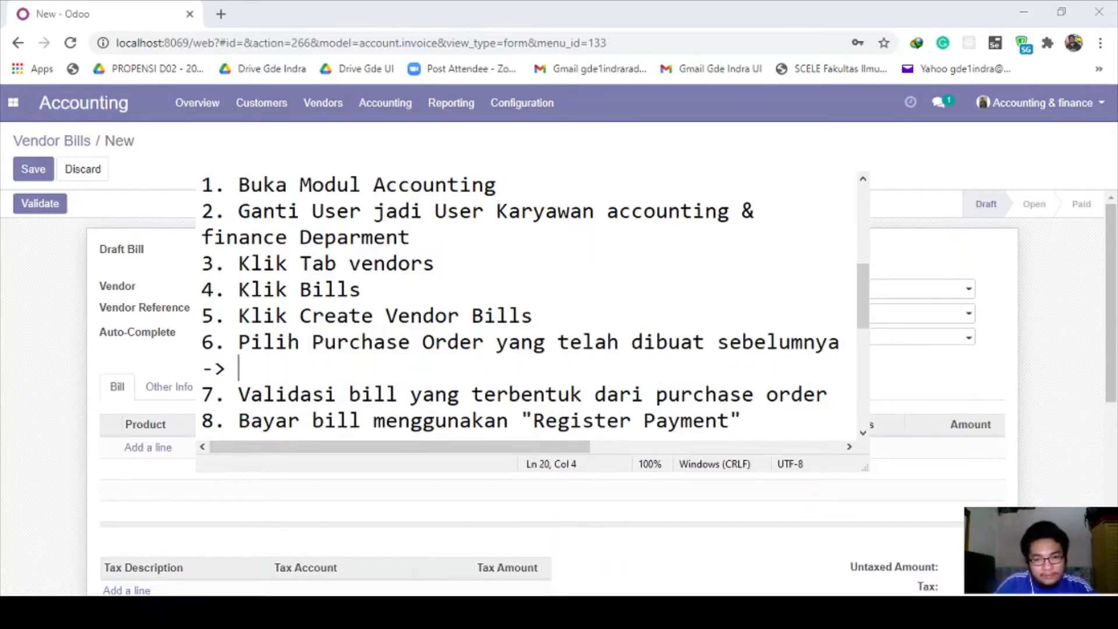
pyautogui.write('PO')
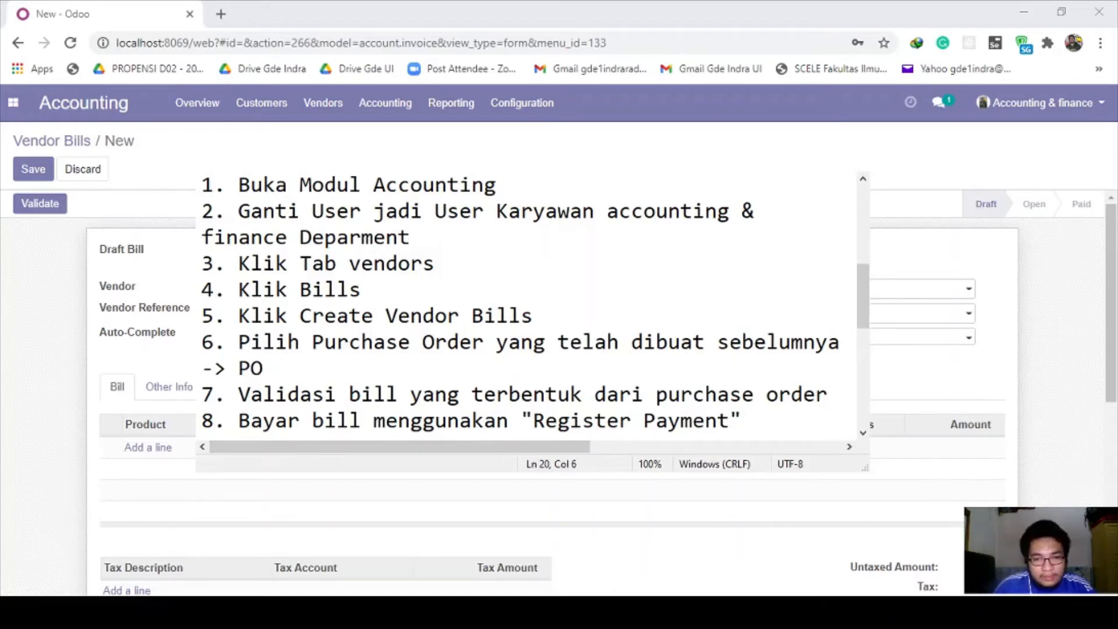
pyautogui.write('0')
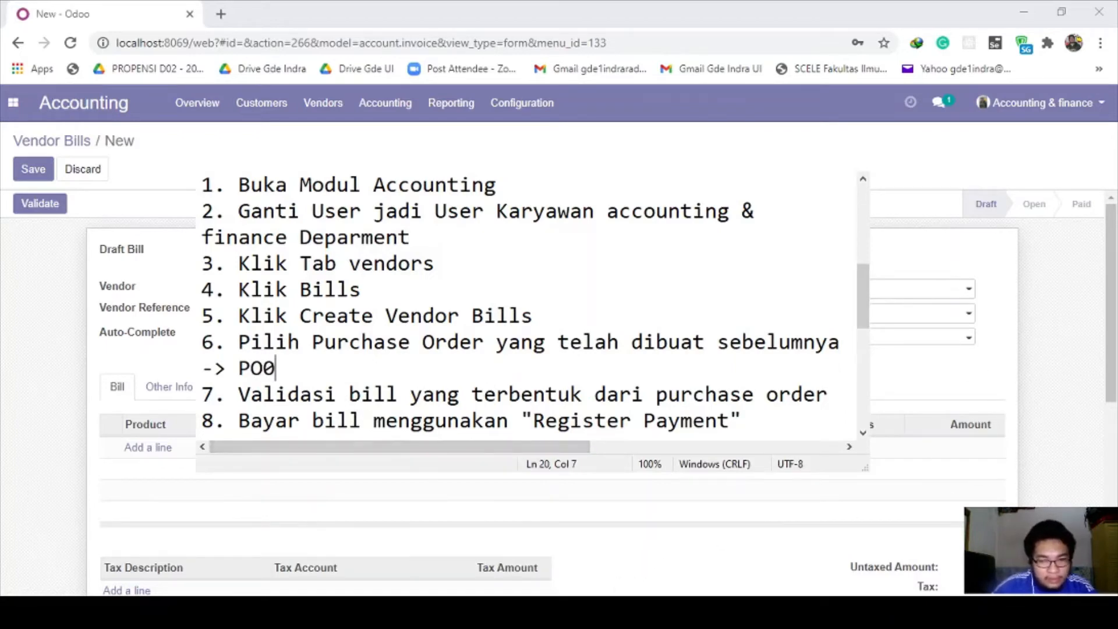
pyautogui.write('0017')
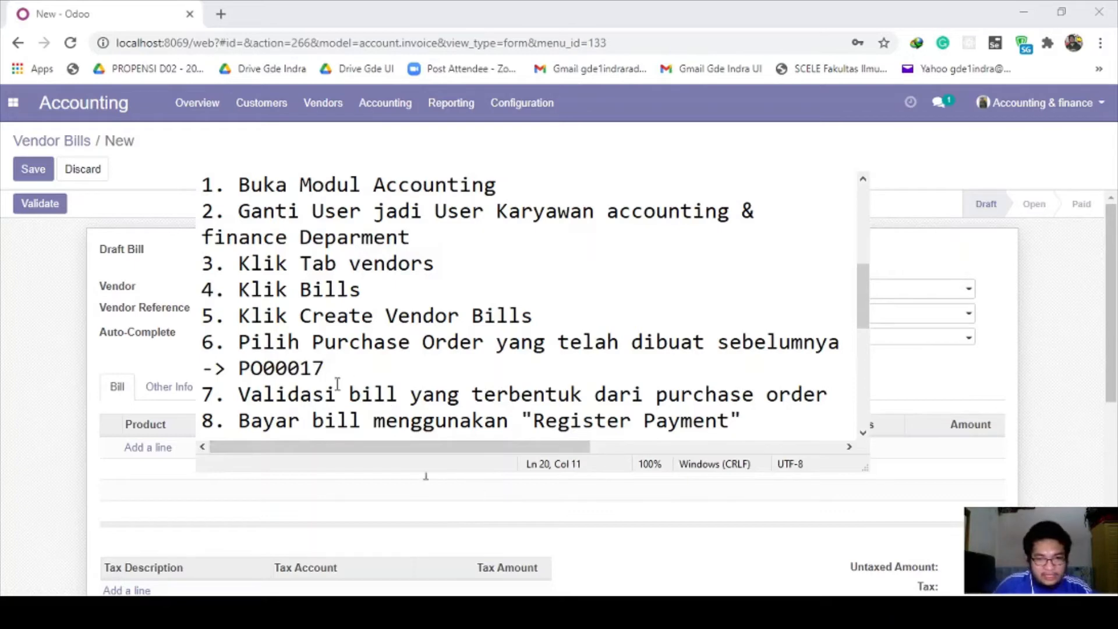
pyautogui.moveTo(324, 368); pyautogui.dragTo(239, 368)
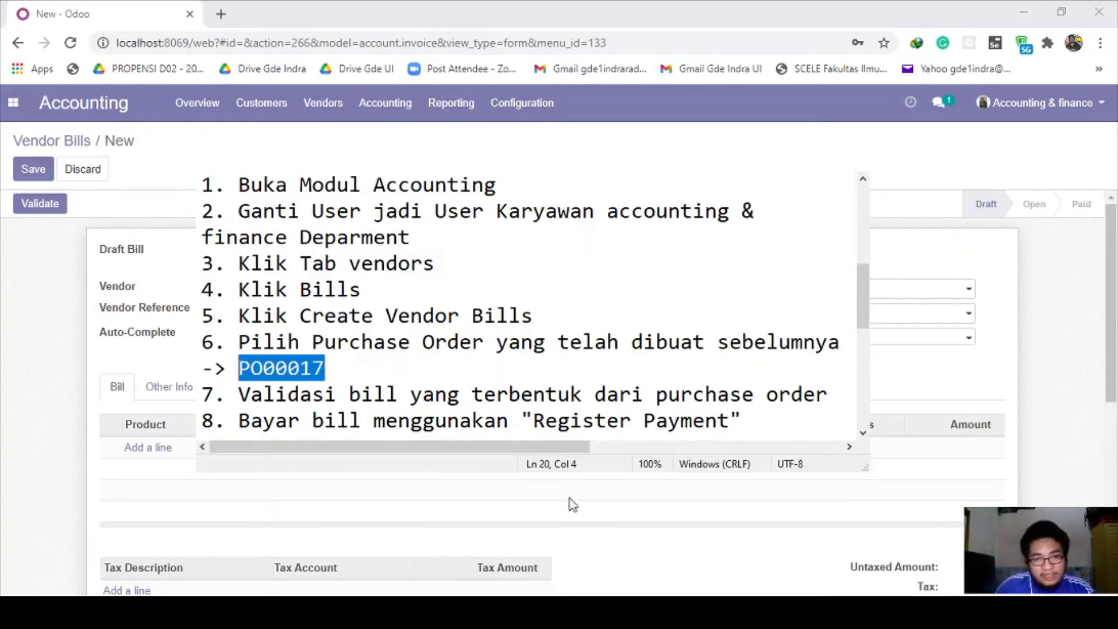
pyautogui.click(352, 474)
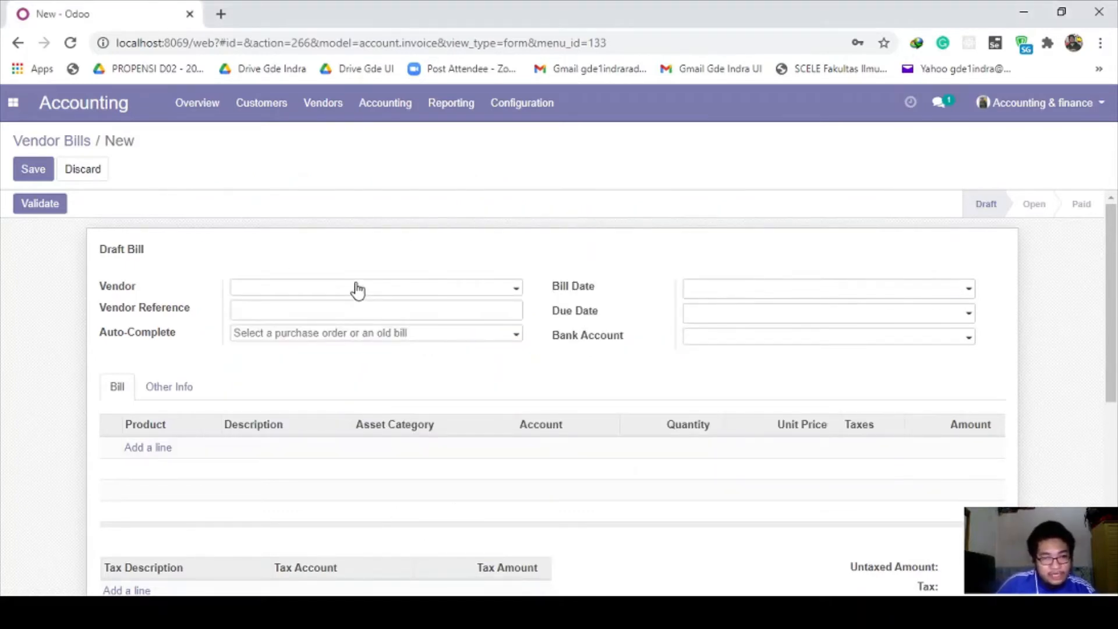
# Step: Auto-complete the bill from PO00017 (Azure Interior, two lines) and dismiss the OdooBot chat
pyautogui.click(329, 335)
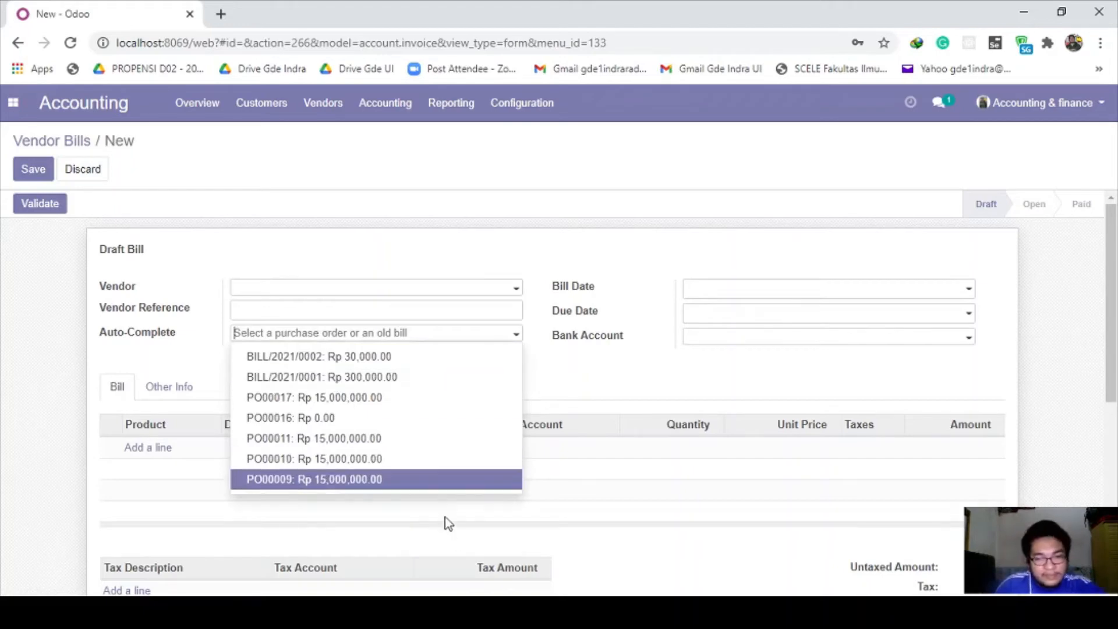
pyautogui.click(274, 400)
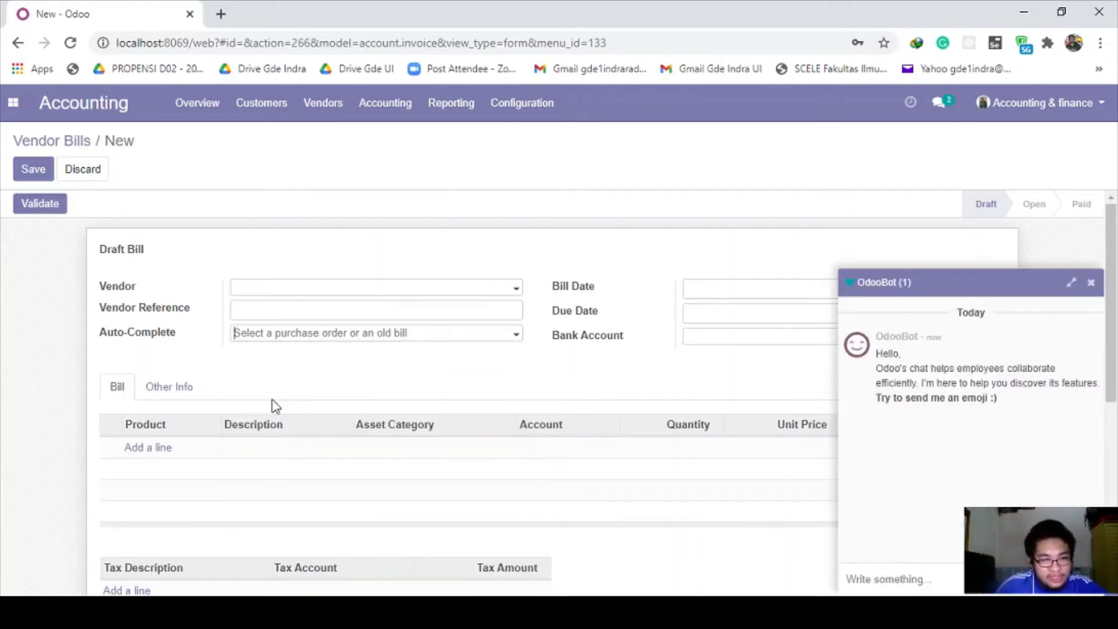
pyautogui.click(1090, 283)
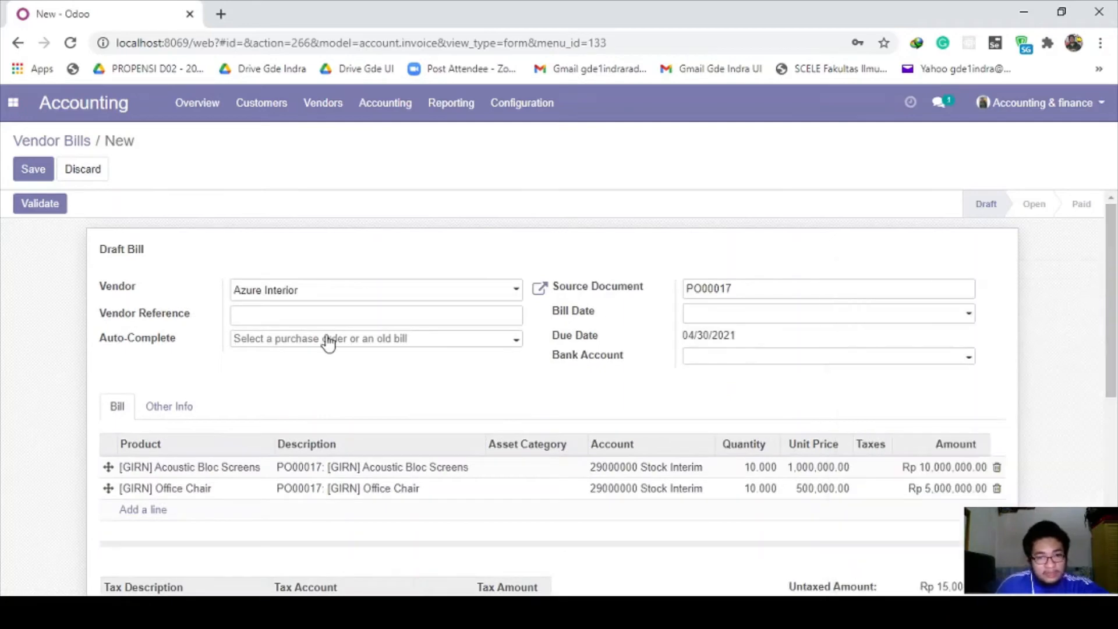
pyautogui.scroll(-2, 330, 345)
pyautogui.scroll(2, 335, 351)
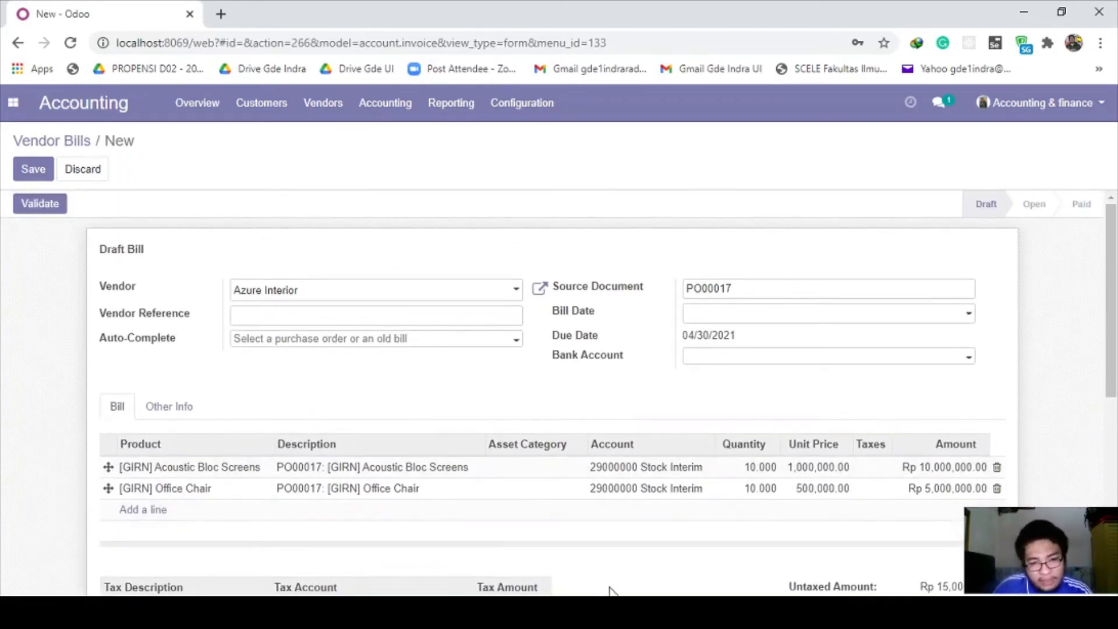
# Step: Highlight step 7 in the notes, then validate the draft bill into BILL/2021/0003
pyautogui.click(362, 468)
pyautogui.click(360, 380)
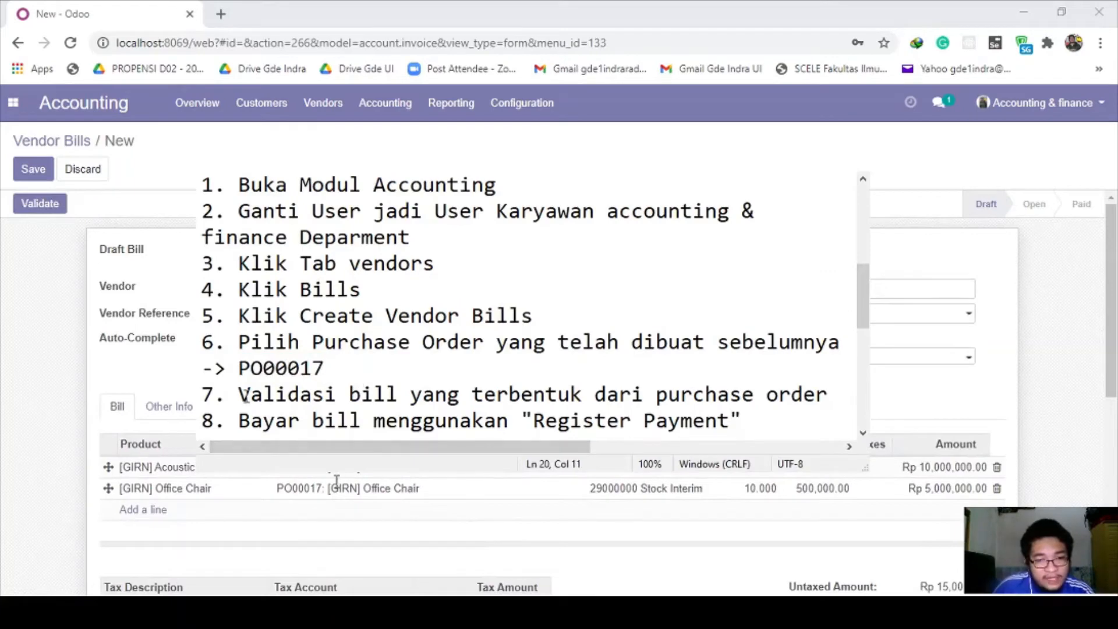
pyautogui.moveTo(240, 395); pyautogui.dragTo(828, 395)
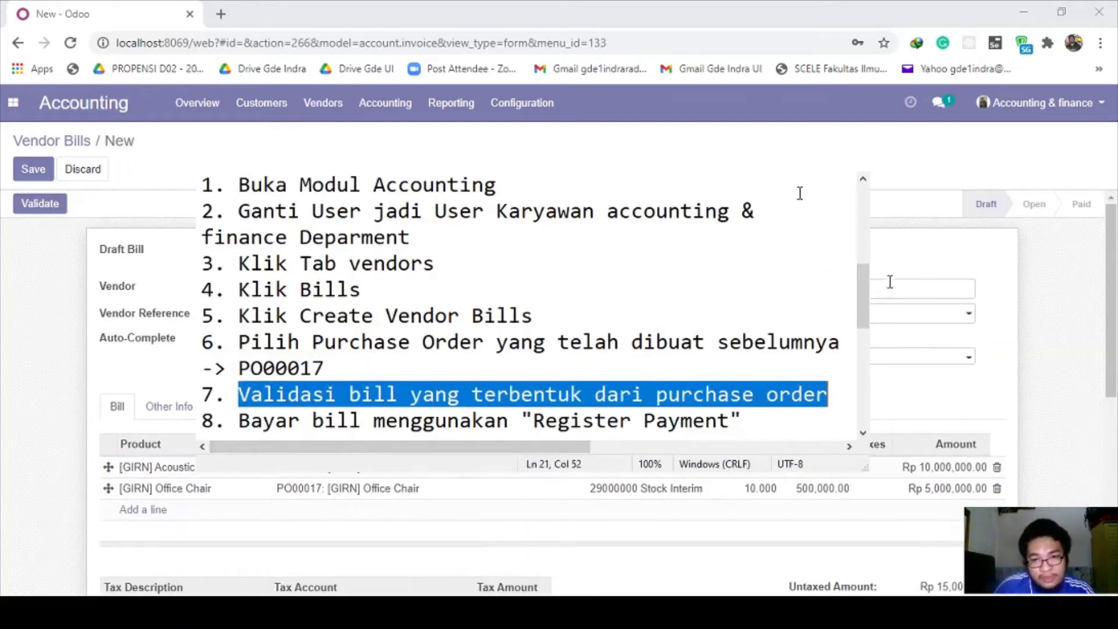
pyautogui.click(503, 580)
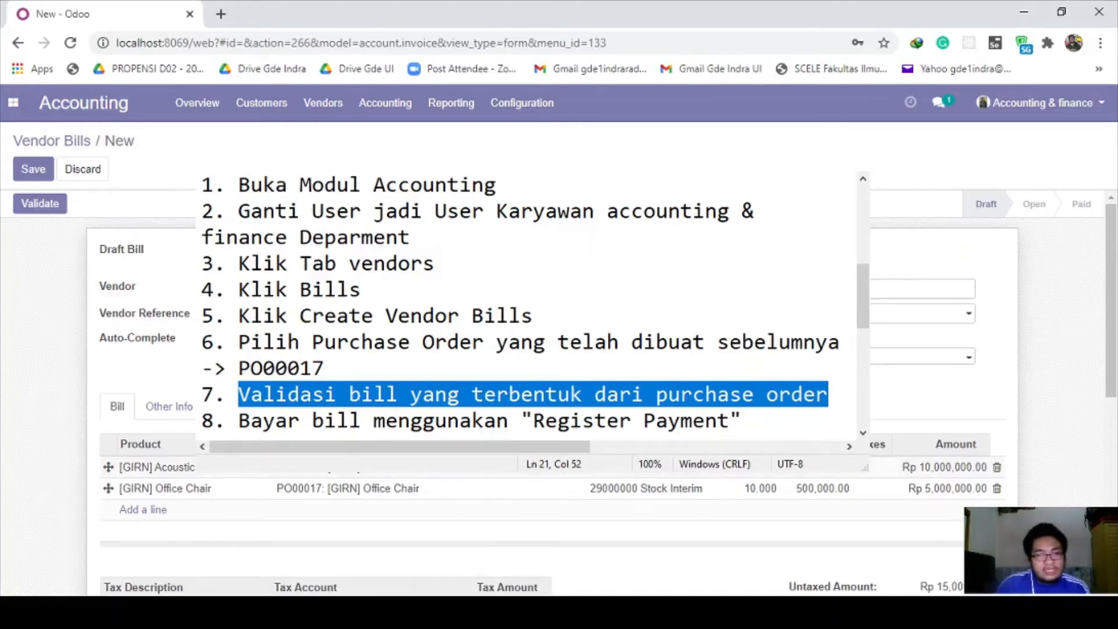
pyautogui.click(56, 211)
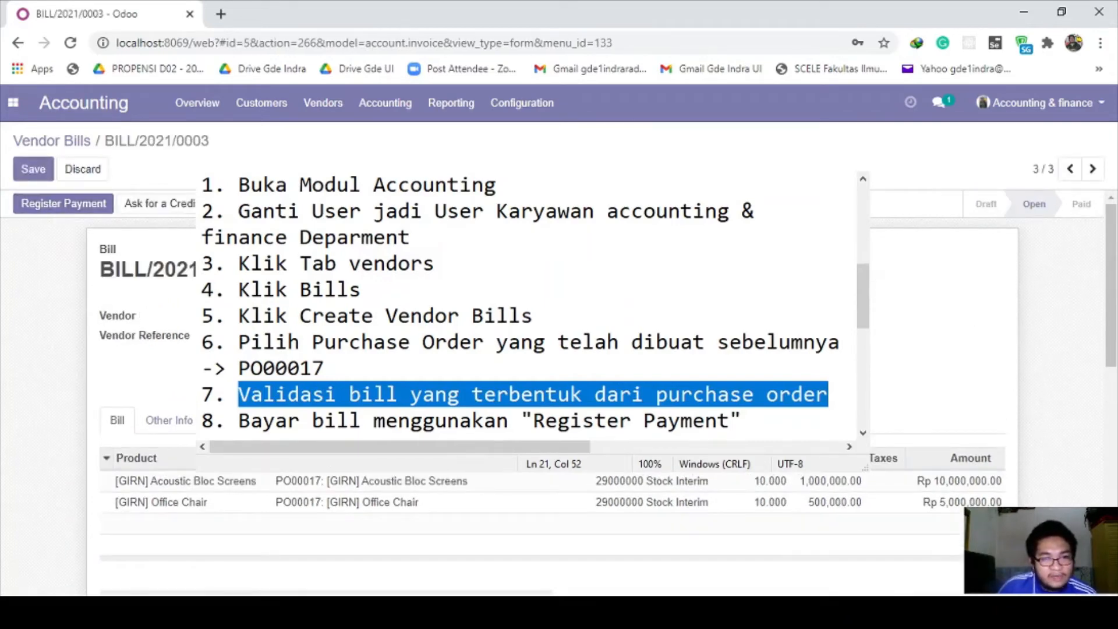
# Step: Highlight the 'Bayar' / 'Register Payment' phrase of step 8 in the notes
pyautogui.click(748, 605)
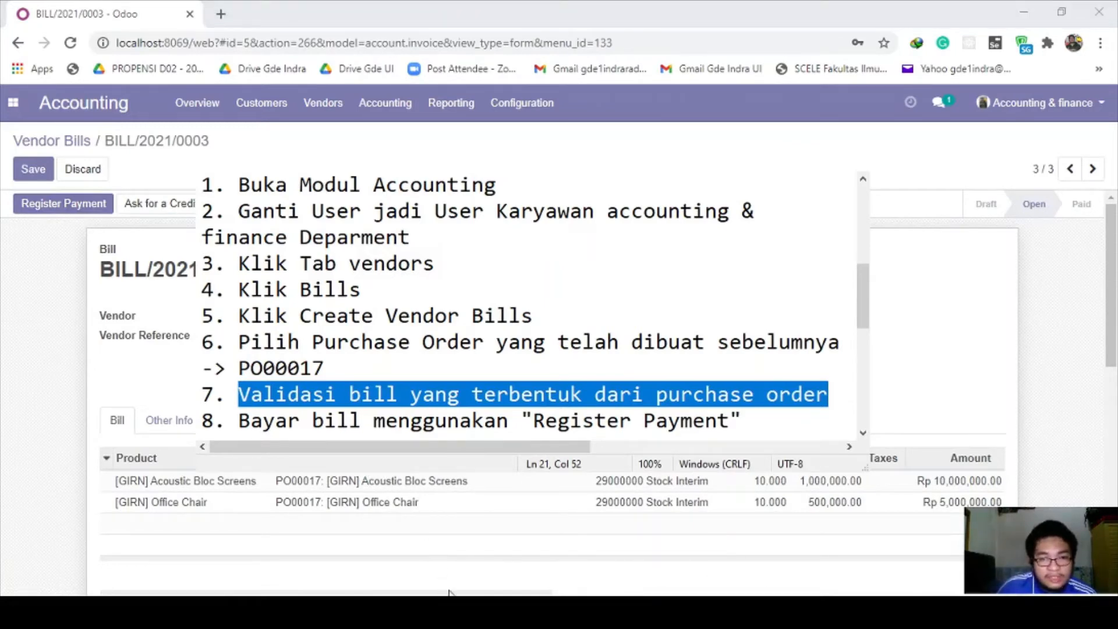
pyautogui.click(298, 371)
pyautogui.doubleClick(270, 421)
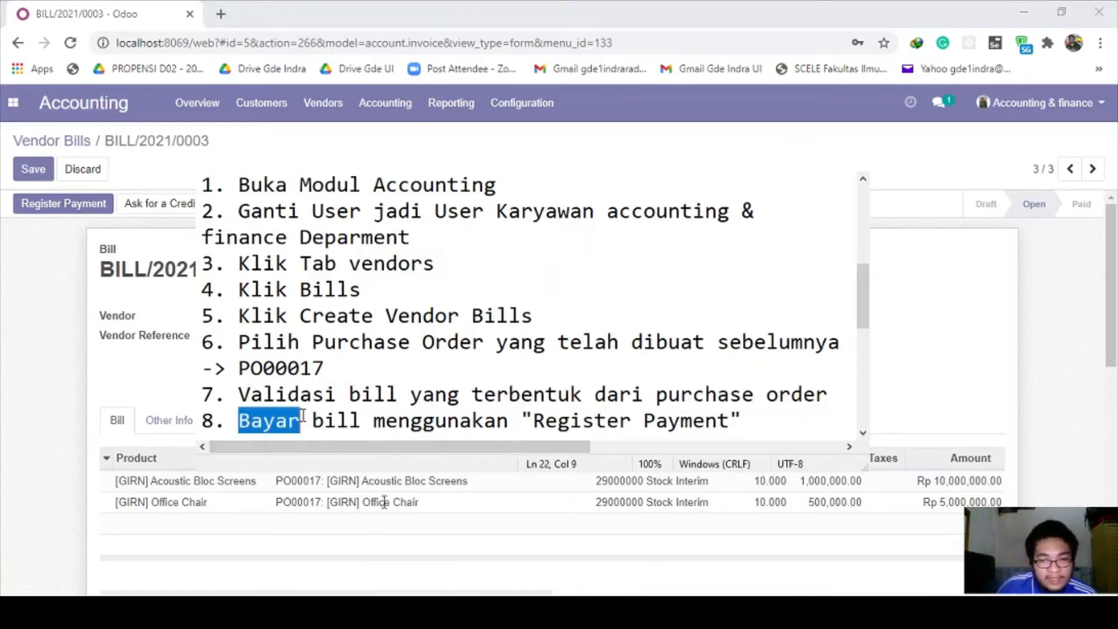
pyautogui.moveTo(287, 420); pyautogui.dragTo(619, 421)
pyautogui.moveTo(702, 498); pyautogui.dragTo(835, 499)
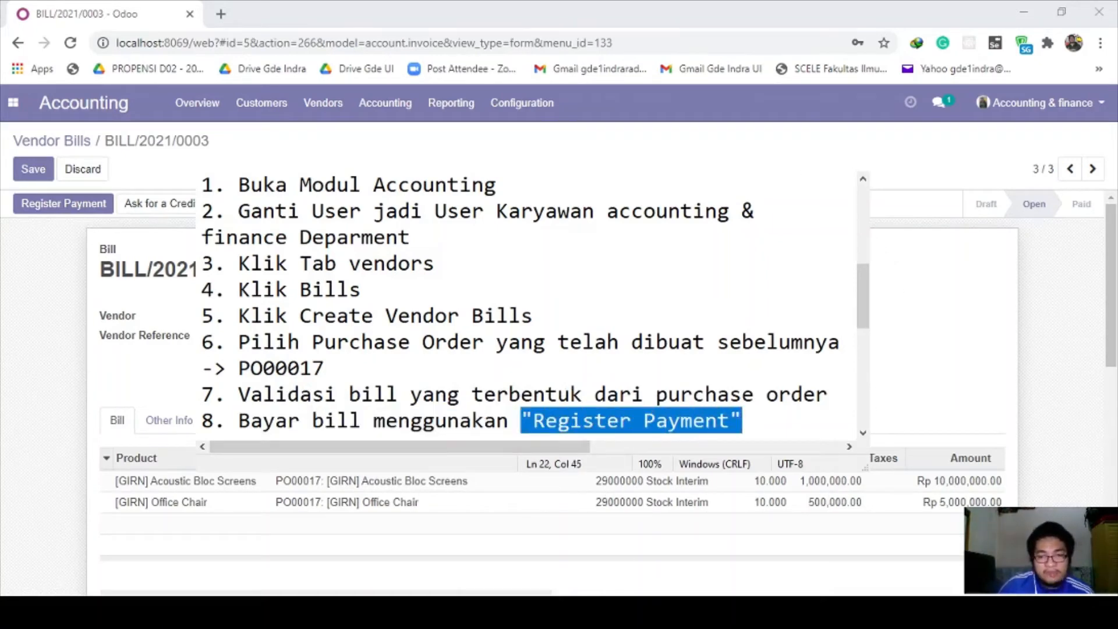
pyautogui.click(362, 476)
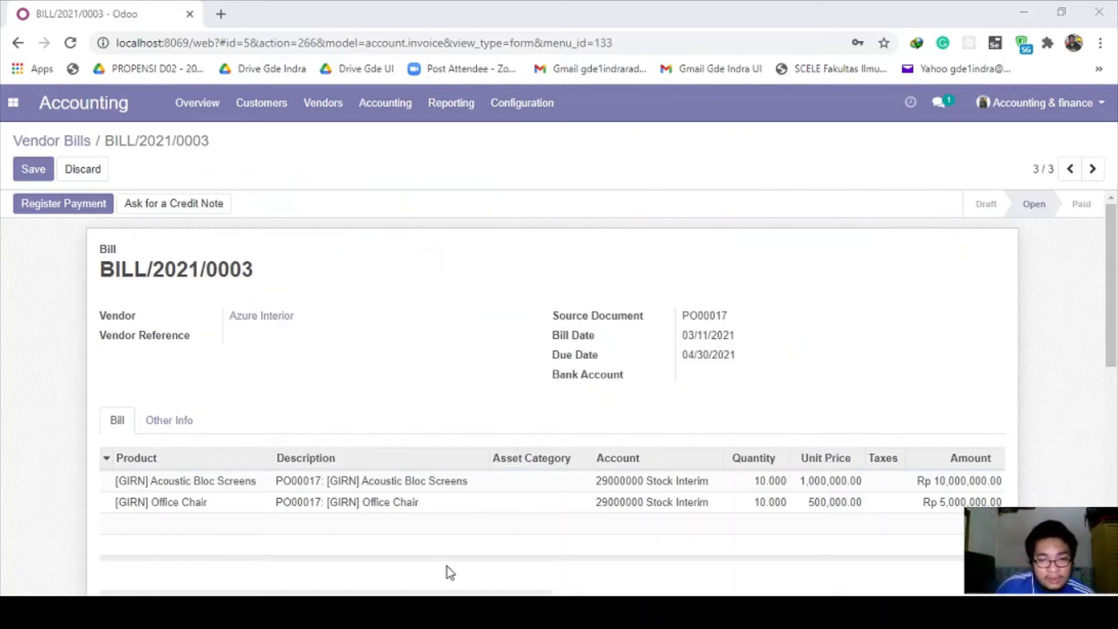
# Step: Register the full Rp15,000,000 payment on the Bank (IDR) journal
pyautogui.click(85, 210)
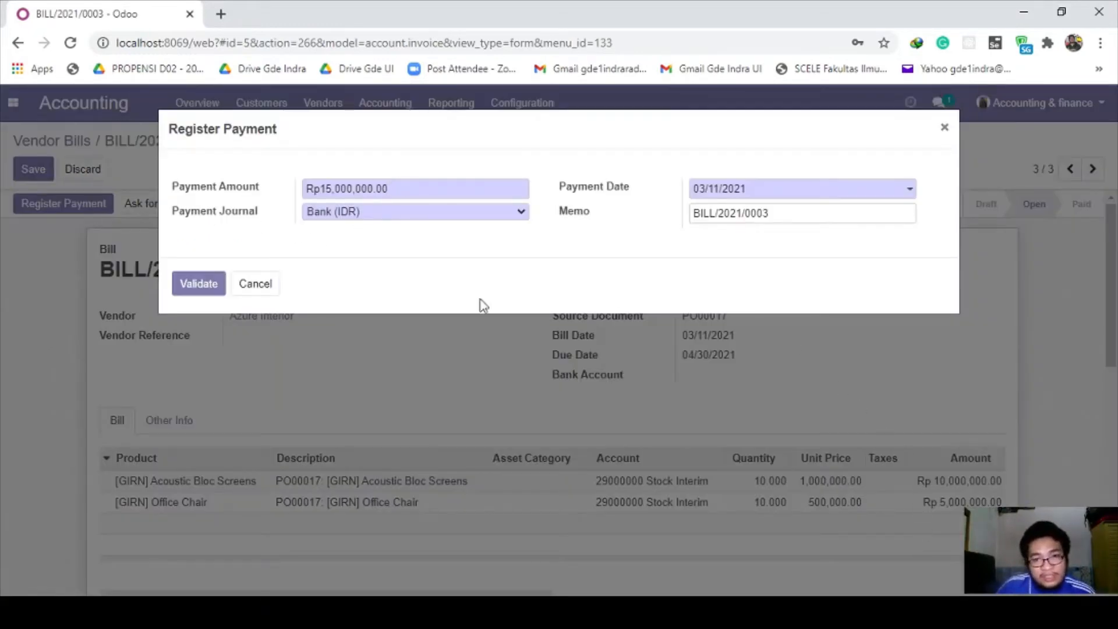
pyautogui.click(199, 286)
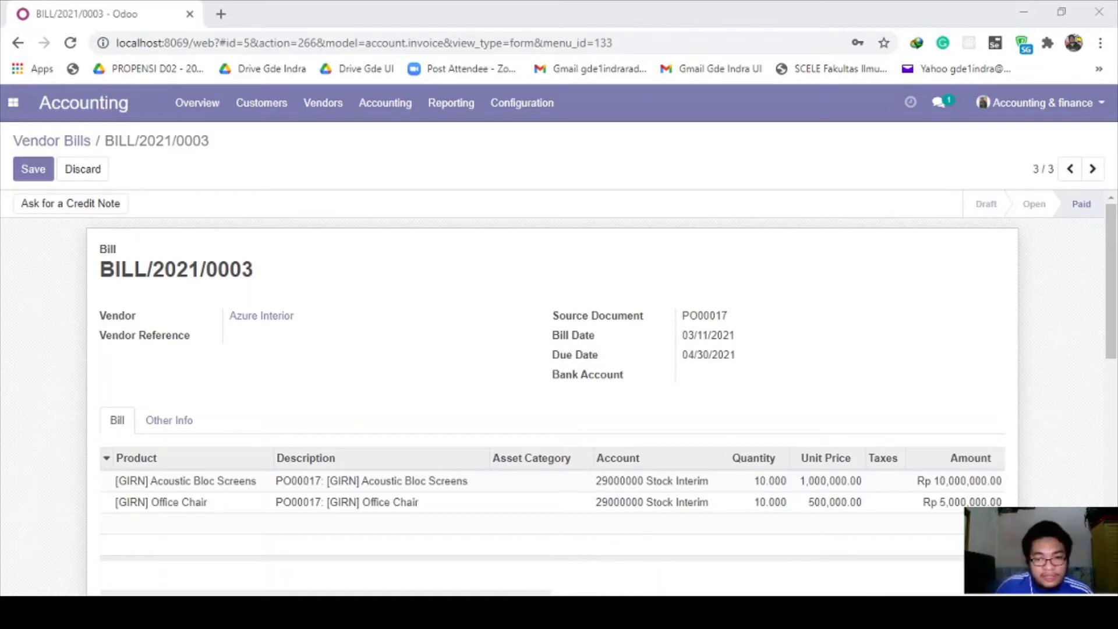
# Step: Mark the open-Sales step in the notes, then switch from the paid bill to the Sales app
pyautogui.click(460, 609)
pyautogui.scroll(-3, 333, 320)
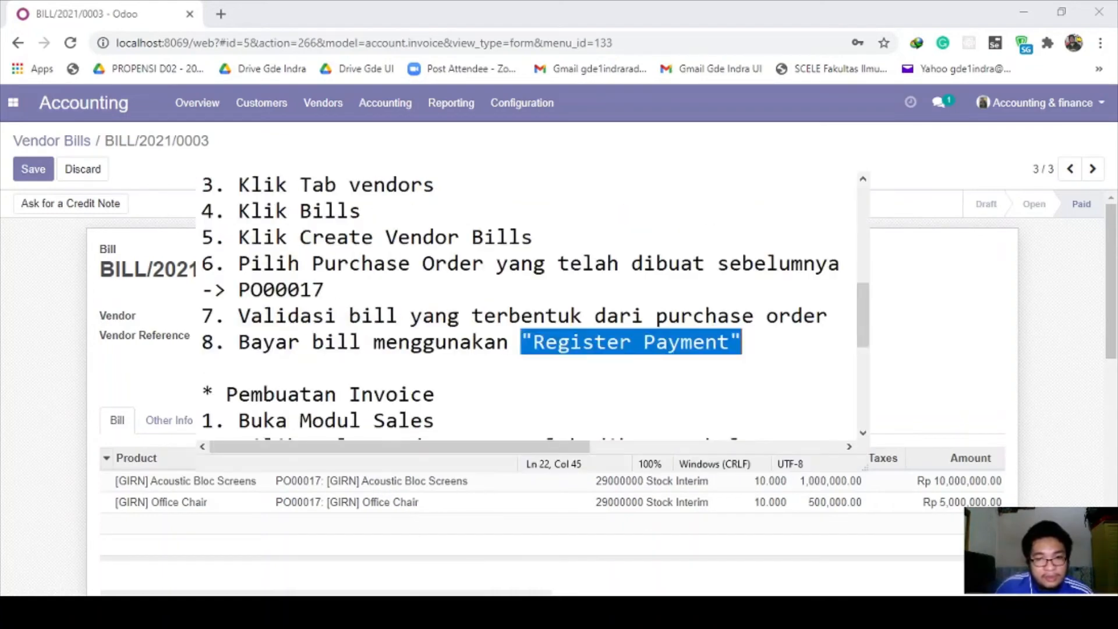
pyautogui.moveTo(240, 271); pyautogui.dragTo(442, 271)
pyautogui.click(443, 270)
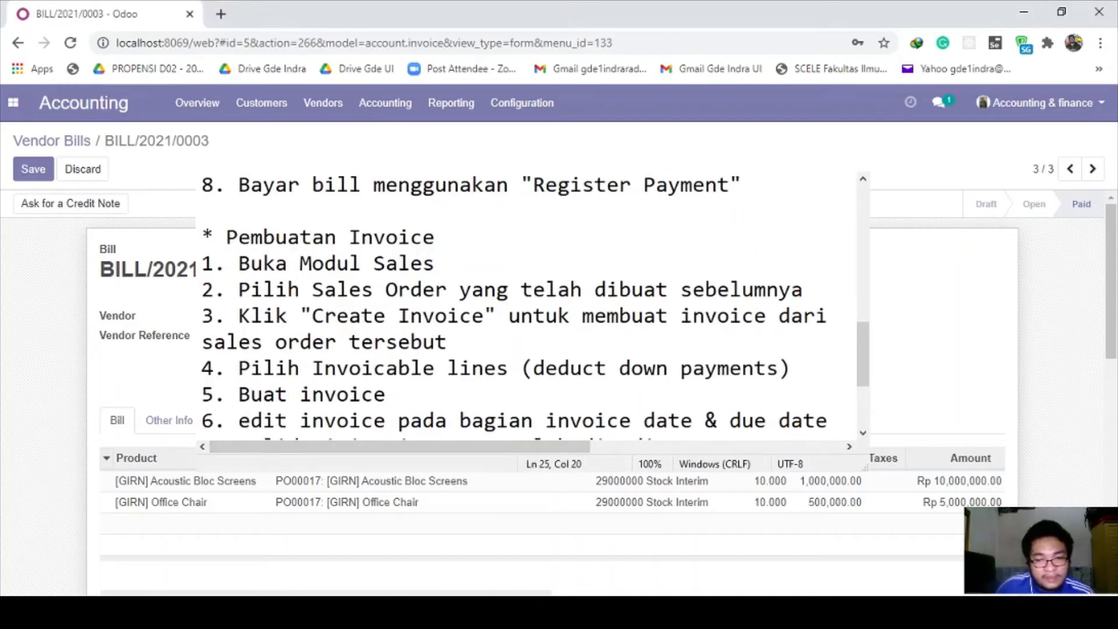
pyautogui.click(361, 477)
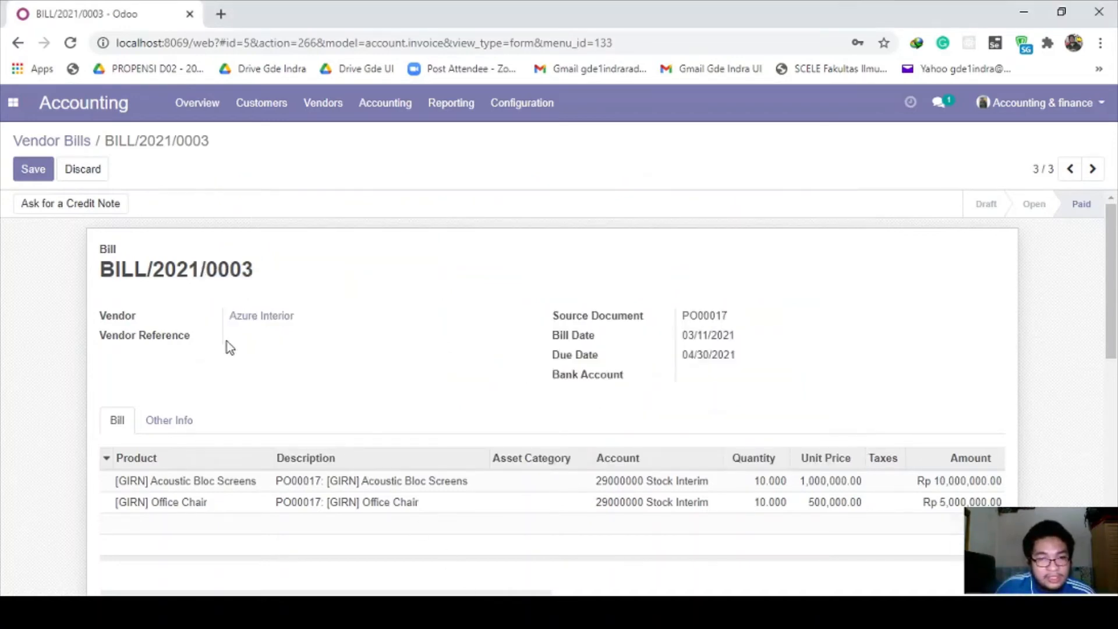
pyautogui.click(12, 102)
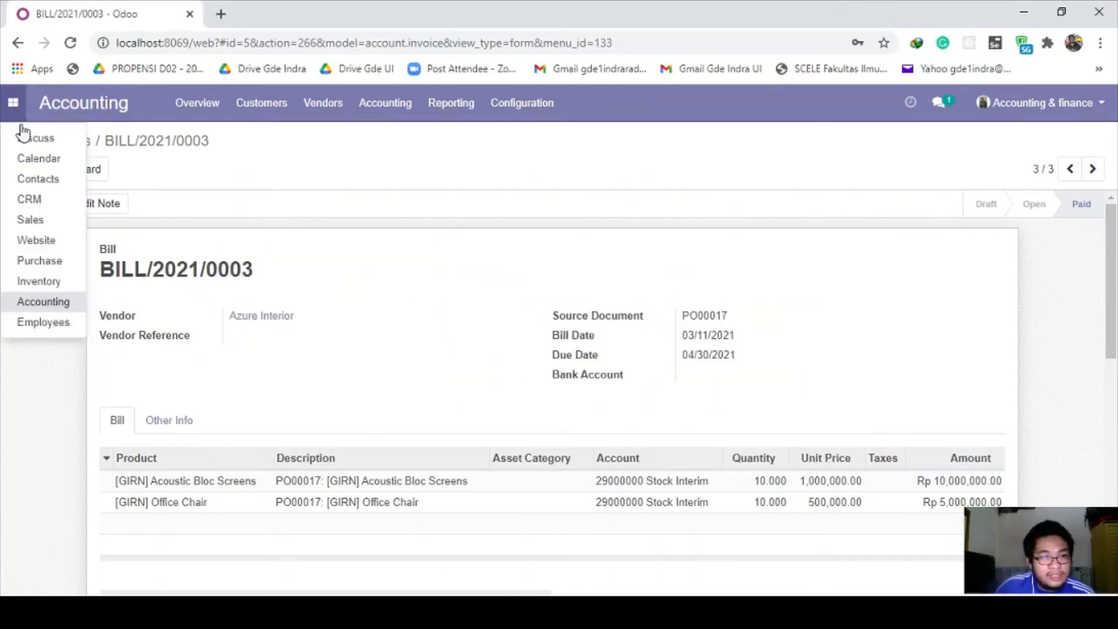
pyautogui.click(46, 228)
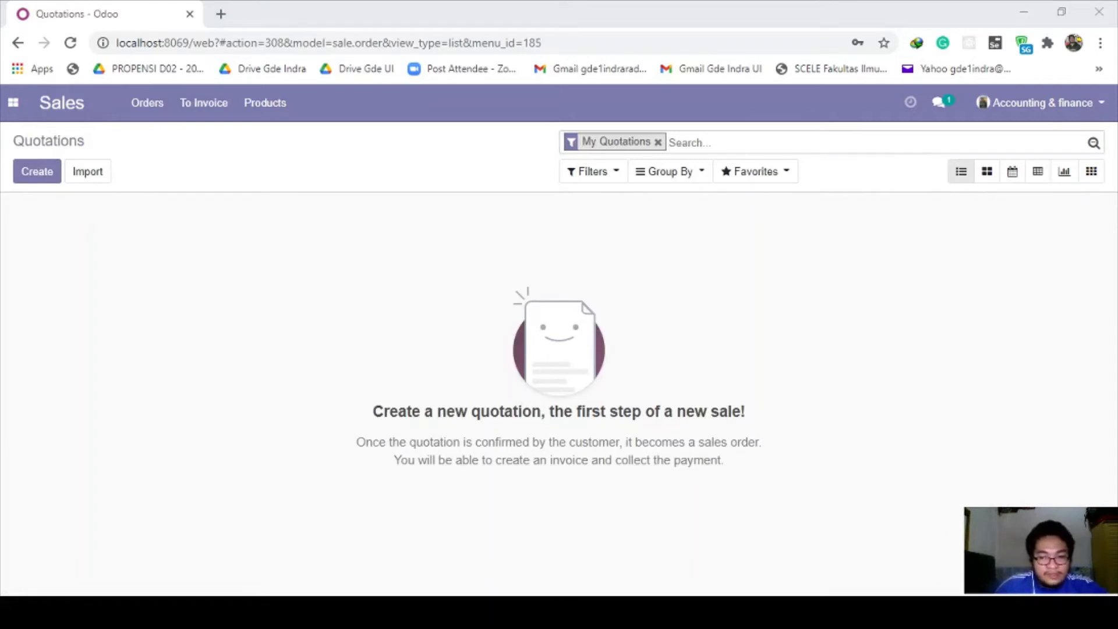
# Step: Add a '-> SO021' line under the pick-sales-order step in the notes
pyautogui.click(450, 530)
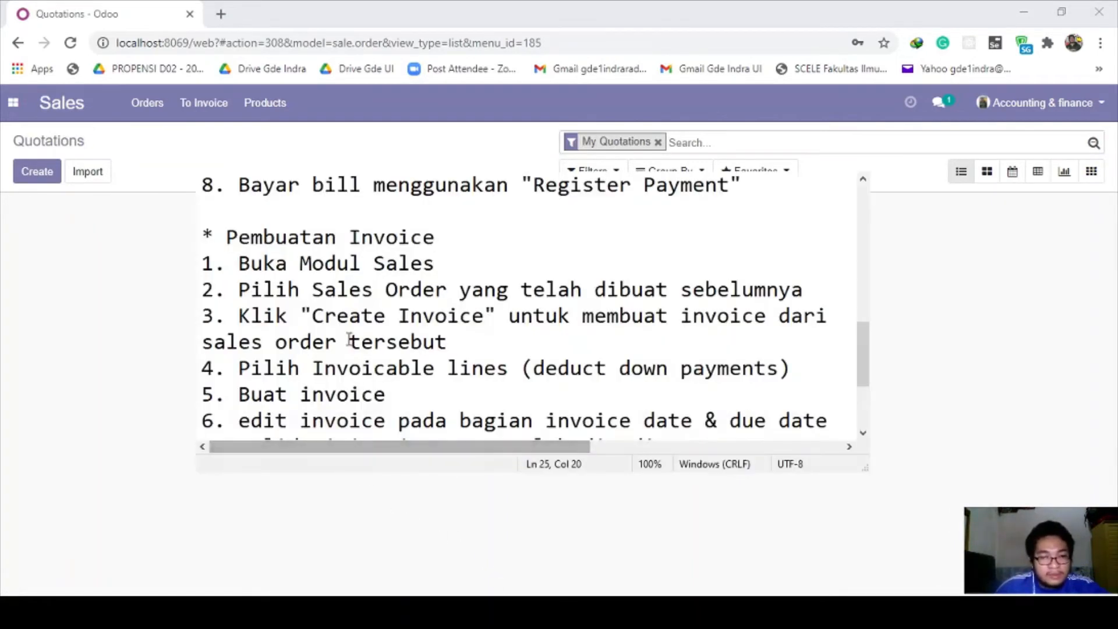
pyautogui.click(333, 289)
pyautogui.moveTo(312, 290); pyautogui.dragTo(802, 295)
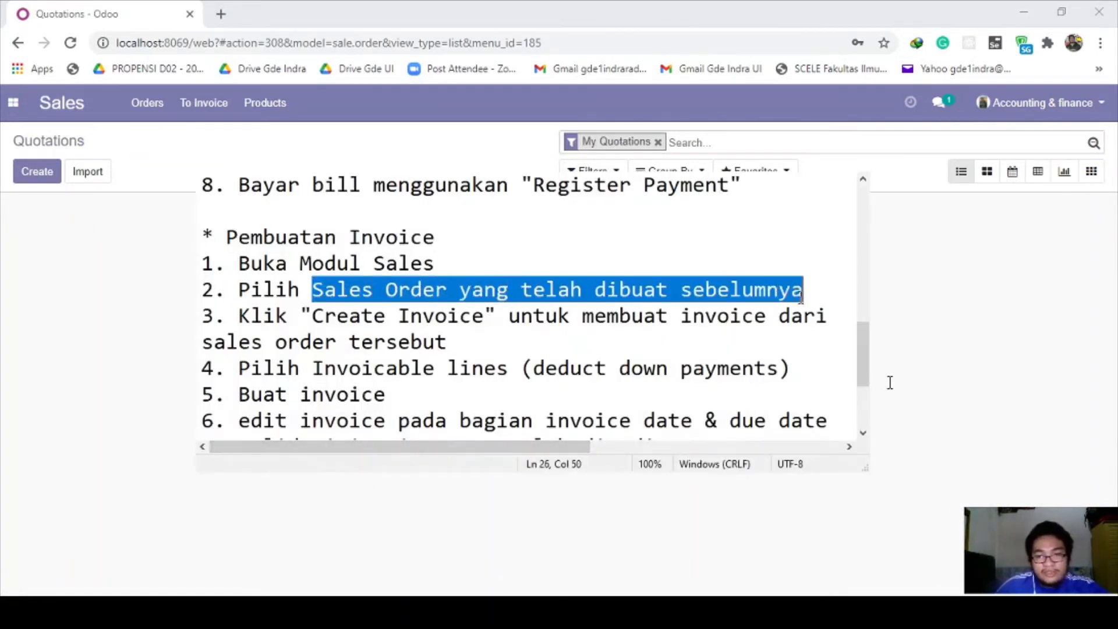
pyautogui.click(814, 294)
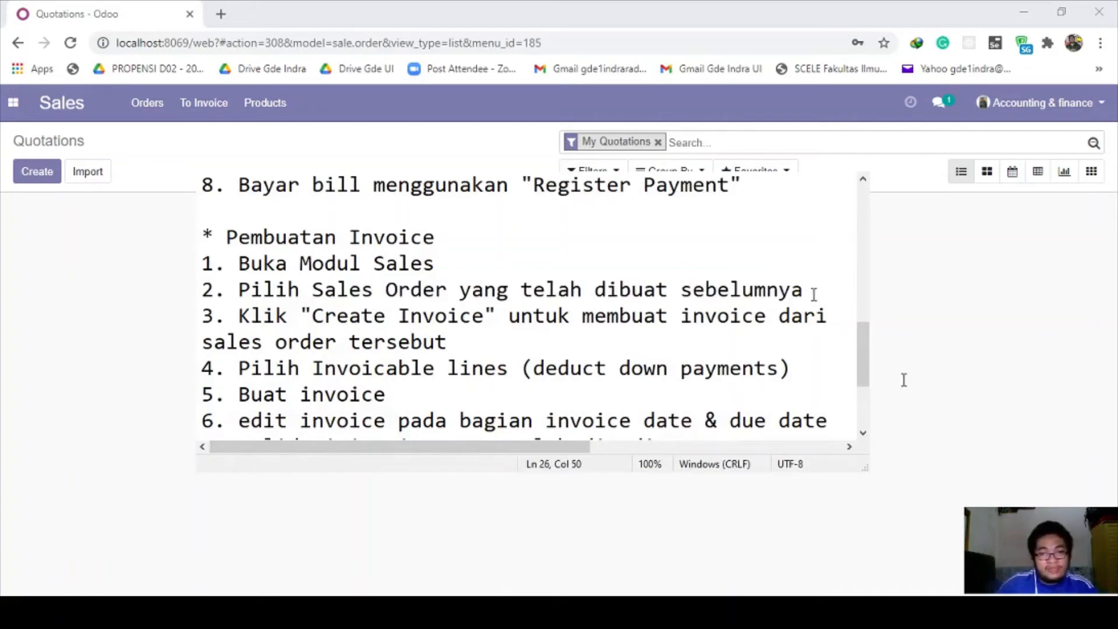
pyautogui.press('Return')
pyautogui.write('-> ')
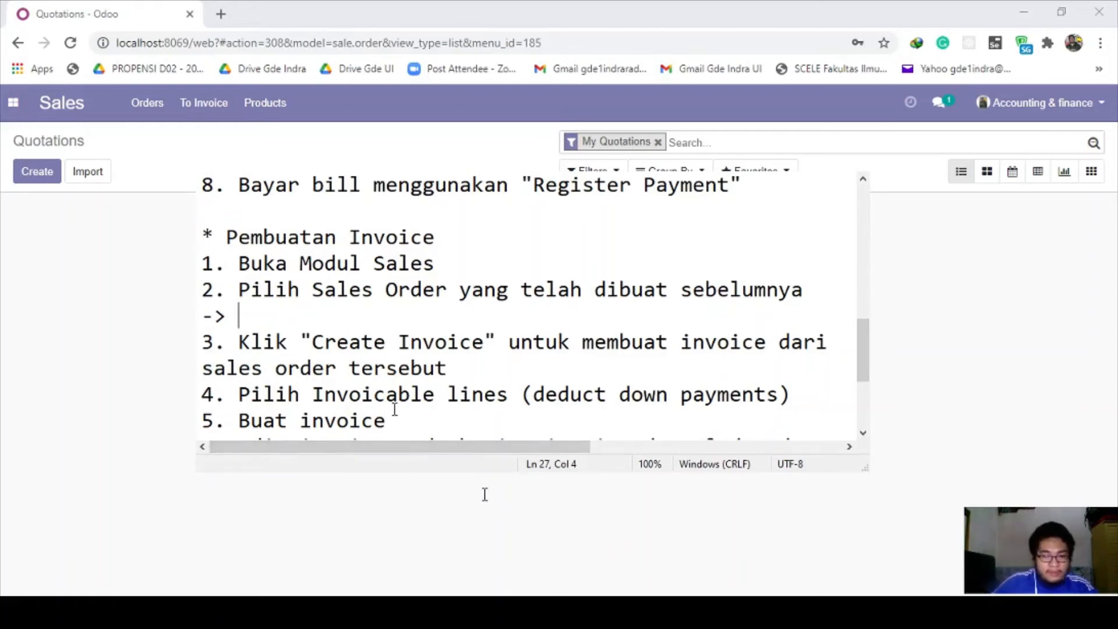
pyautogui.write('SO021')
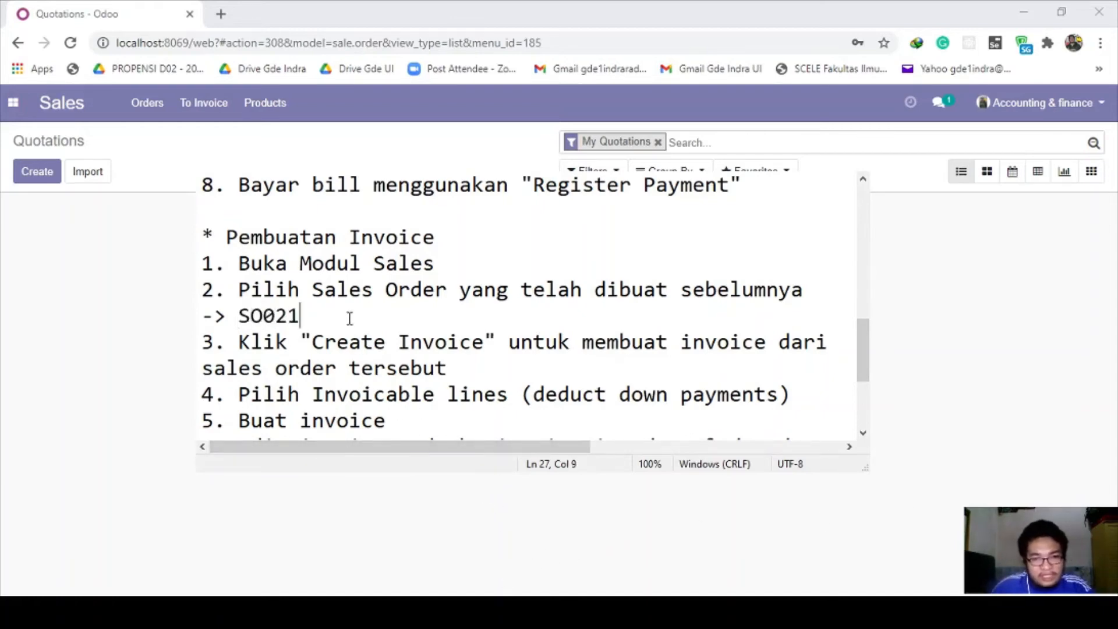
pyautogui.moveTo(301, 318); pyautogui.dragTo(237, 318)
pyautogui.click(302, 318)
pyautogui.click(250, 318)
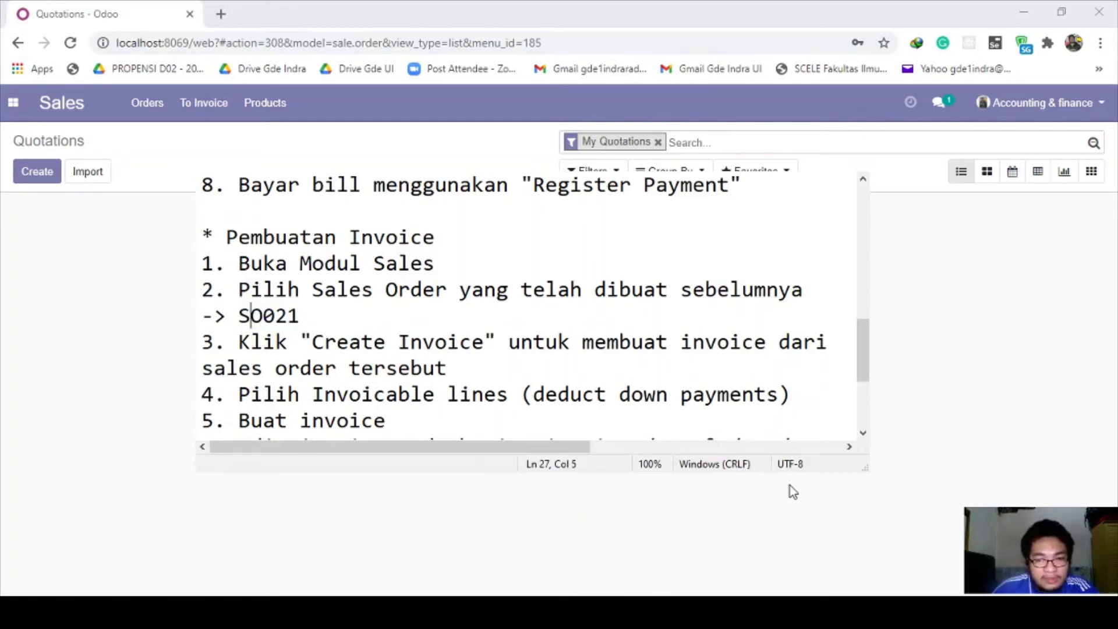
pyautogui.click(507, 539)
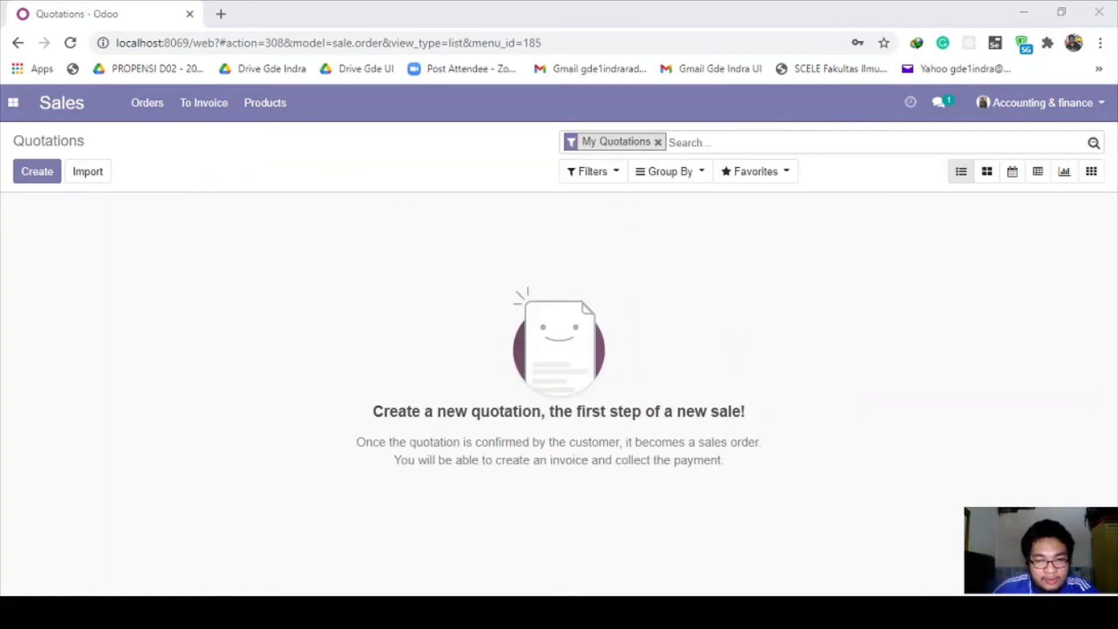
# Step: Return to Sales and remove the My Quotations filter to list all orders
pyautogui.press('BackSpace')
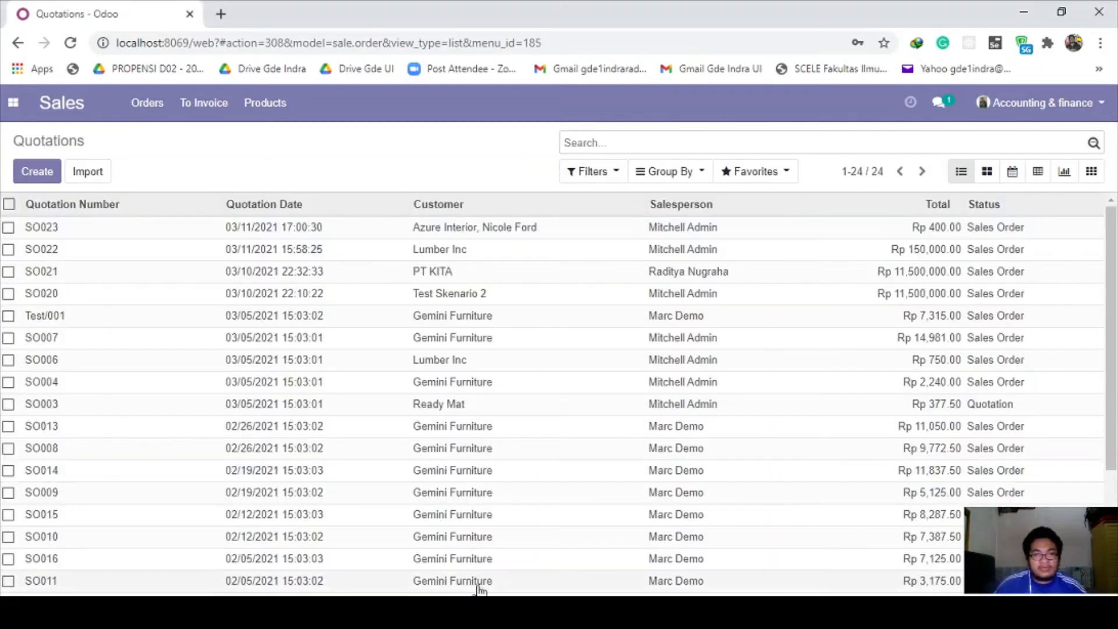
pyautogui.click(14, 104)
pyautogui.click(44, 259)
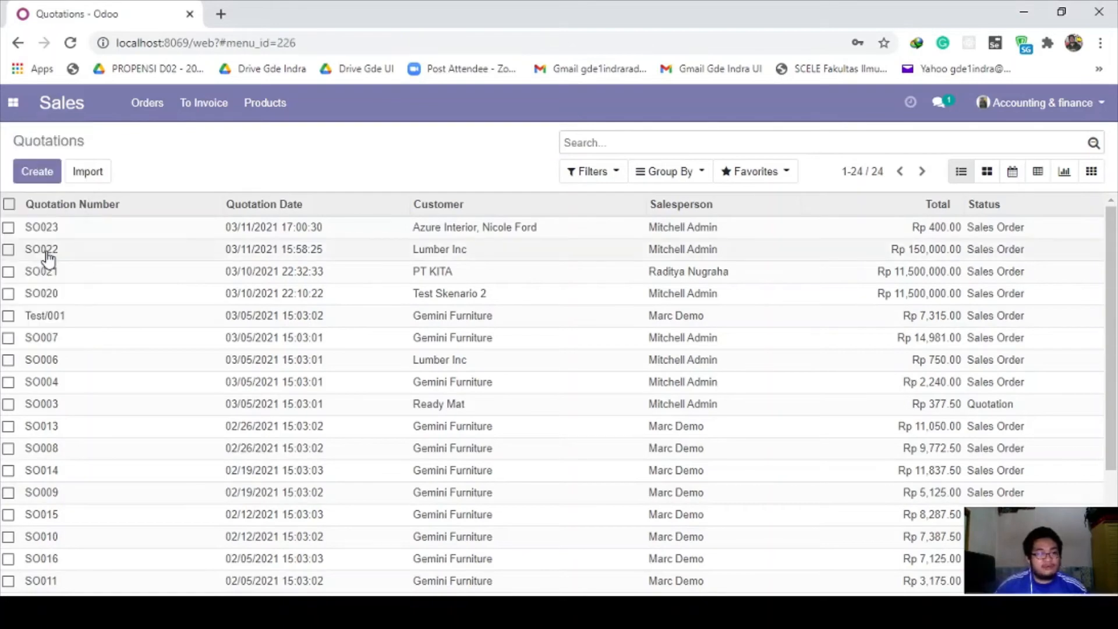
pyautogui.click(12, 103)
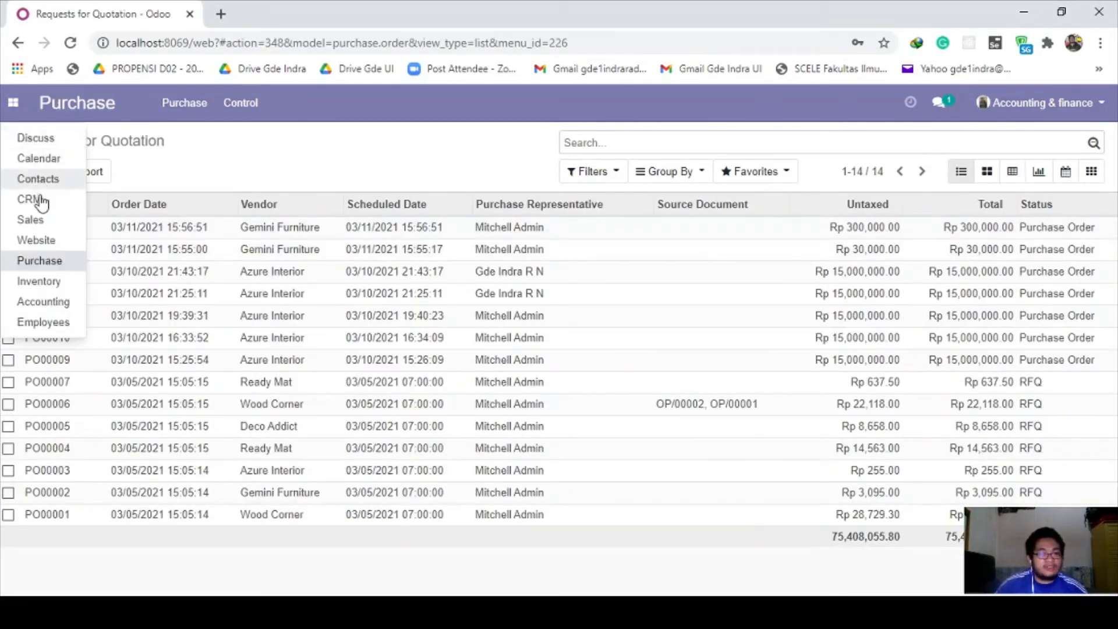
pyautogui.click(38, 218)
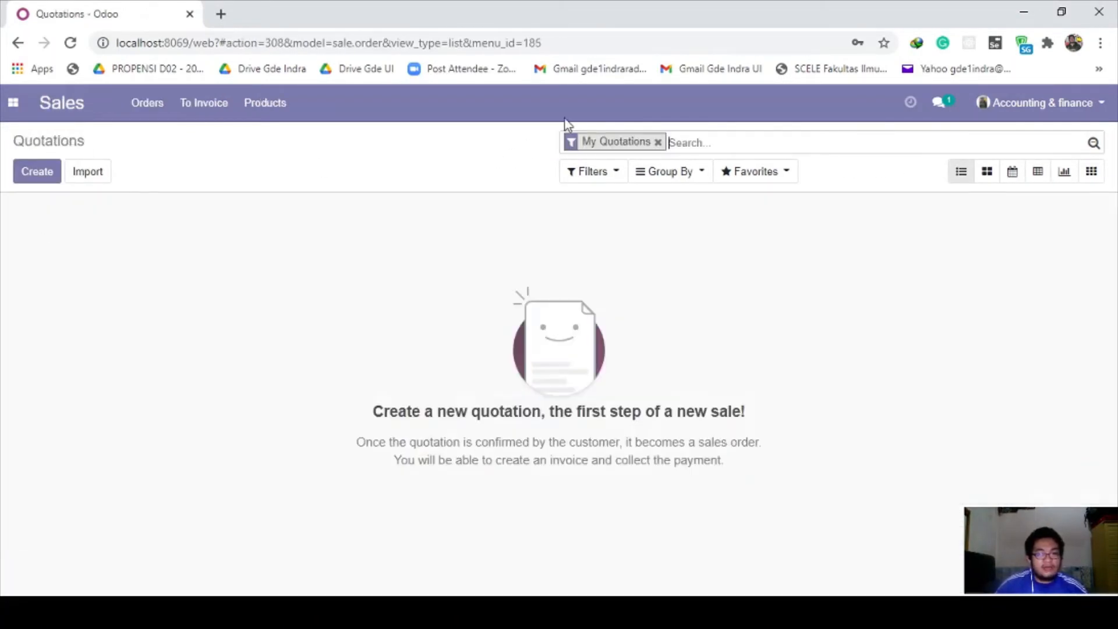
pyautogui.click(658, 142)
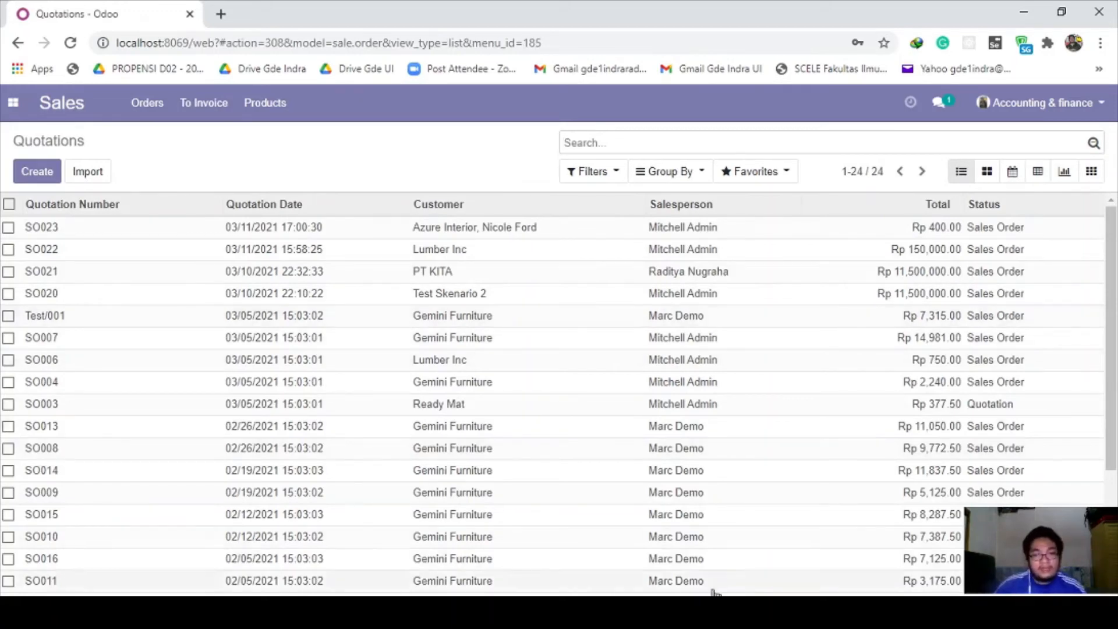
# Step: Check SO021 in the notes and open sales order SO021 from the list
pyautogui.click(570, 611)
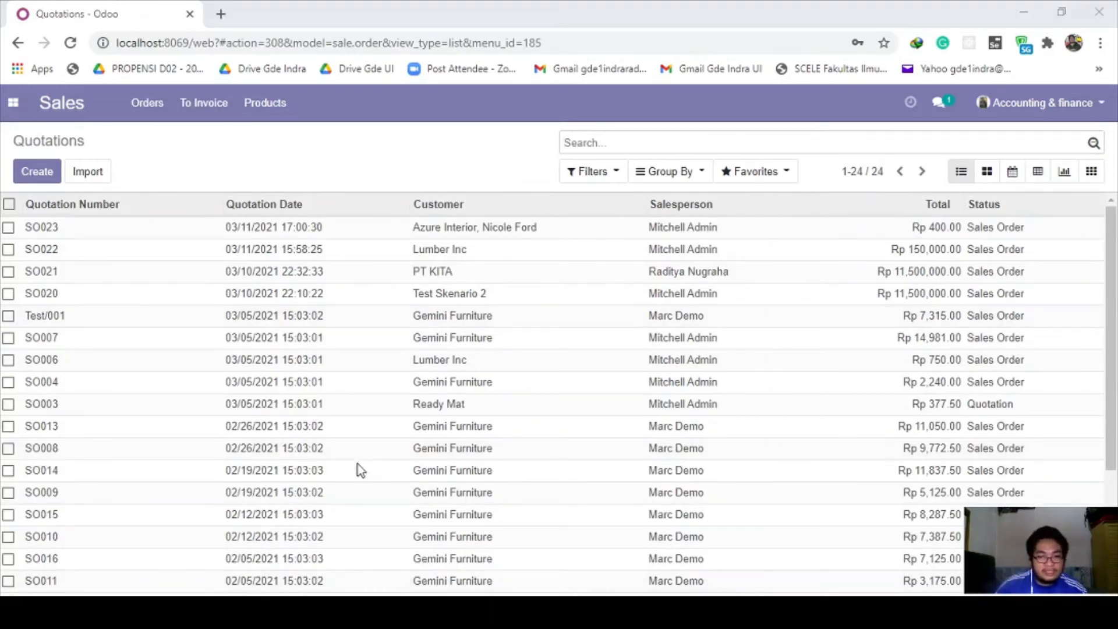
pyautogui.click(509, 609)
pyautogui.click(266, 315)
pyautogui.moveTo(303, 318); pyautogui.dragTo(238, 317)
pyautogui.click(238, 317)
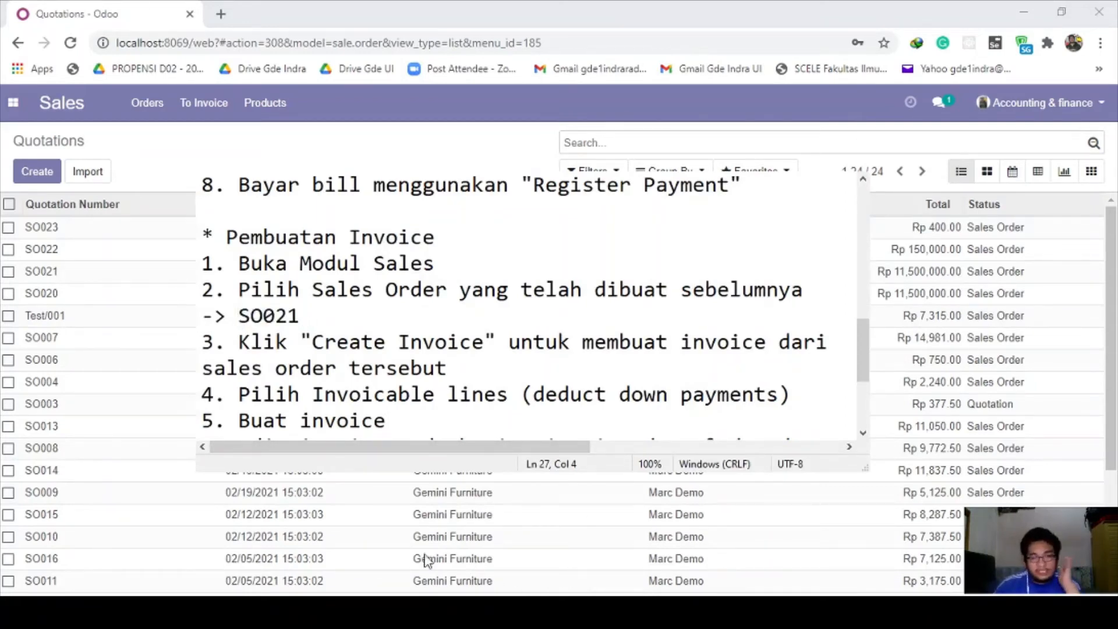
pyautogui.click(356, 476)
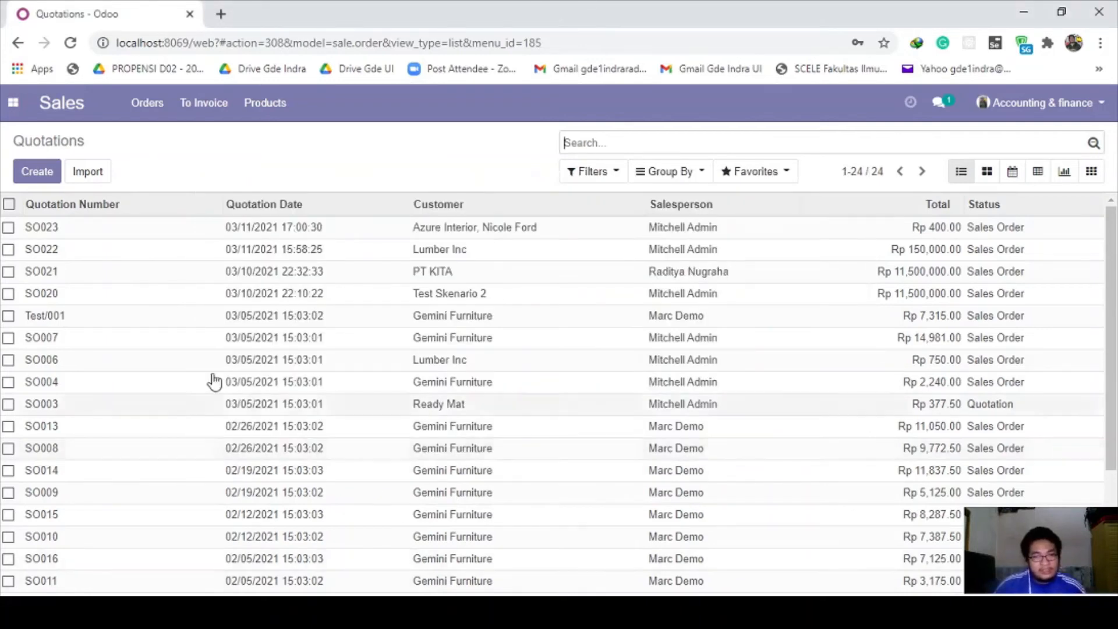
pyautogui.click(75, 280)
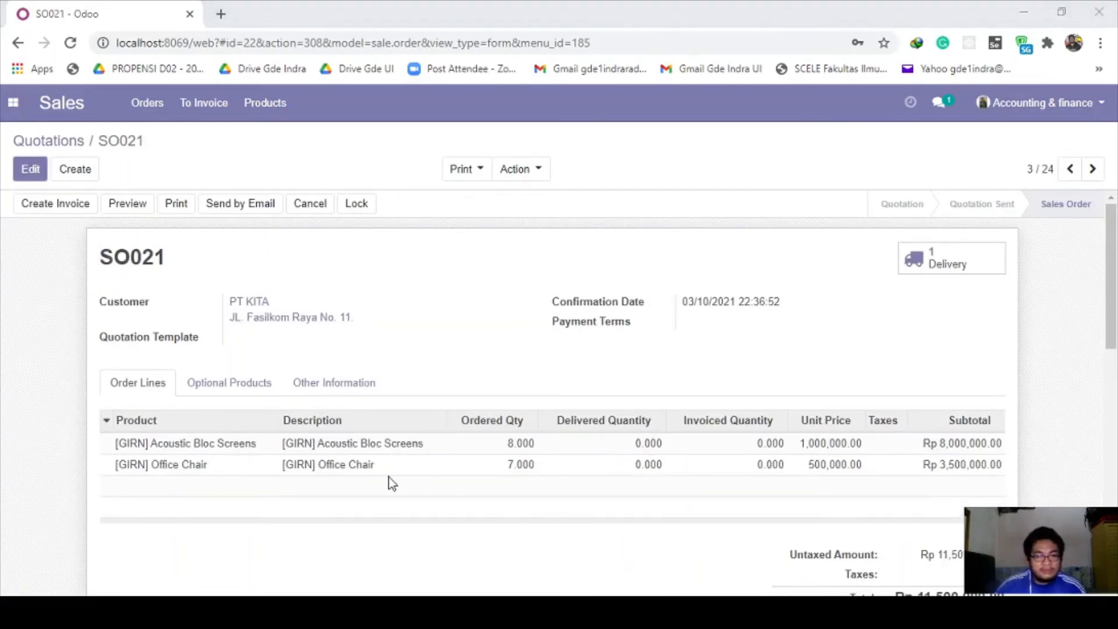
pyautogui.click(360, 476)
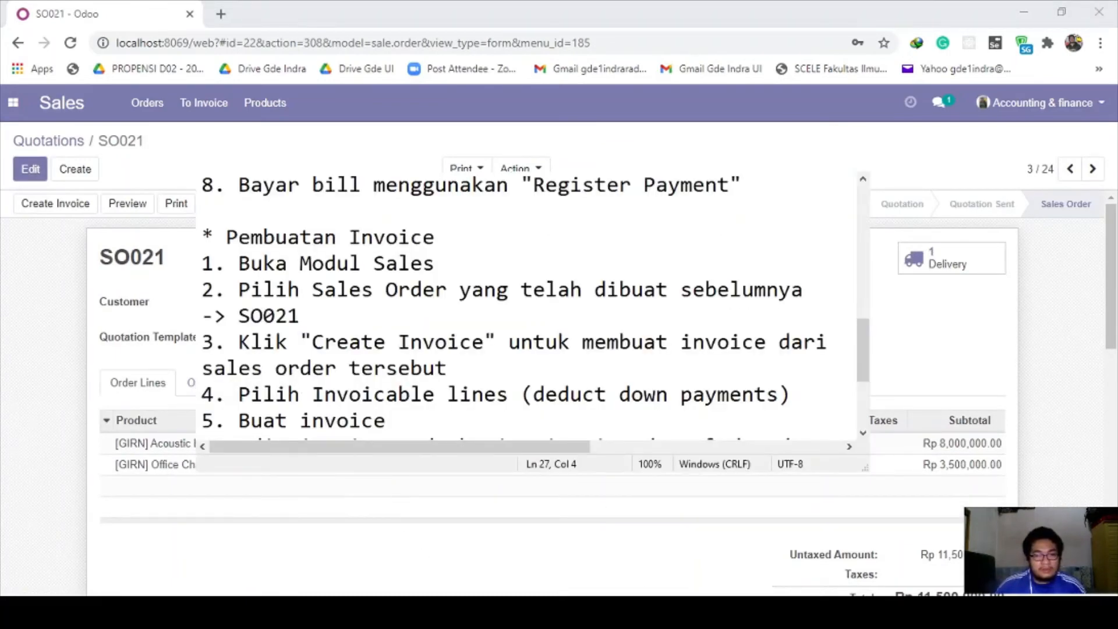
pyautogui.click(313, 368)
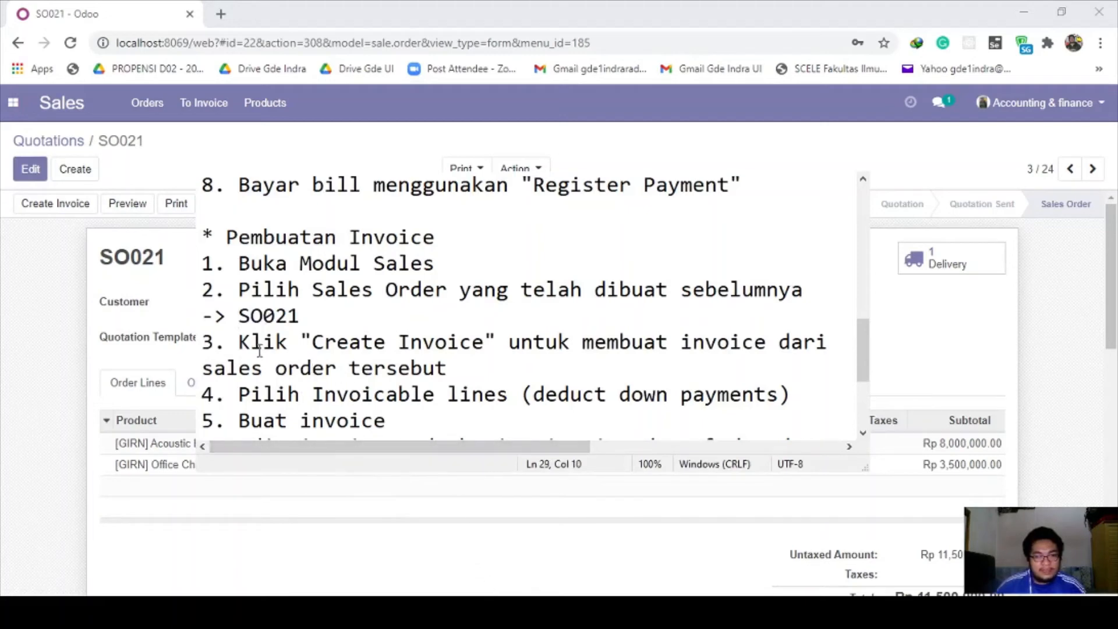
pyautogui.moveTo(266, 345); pyautogui.dragTo(474, 349)
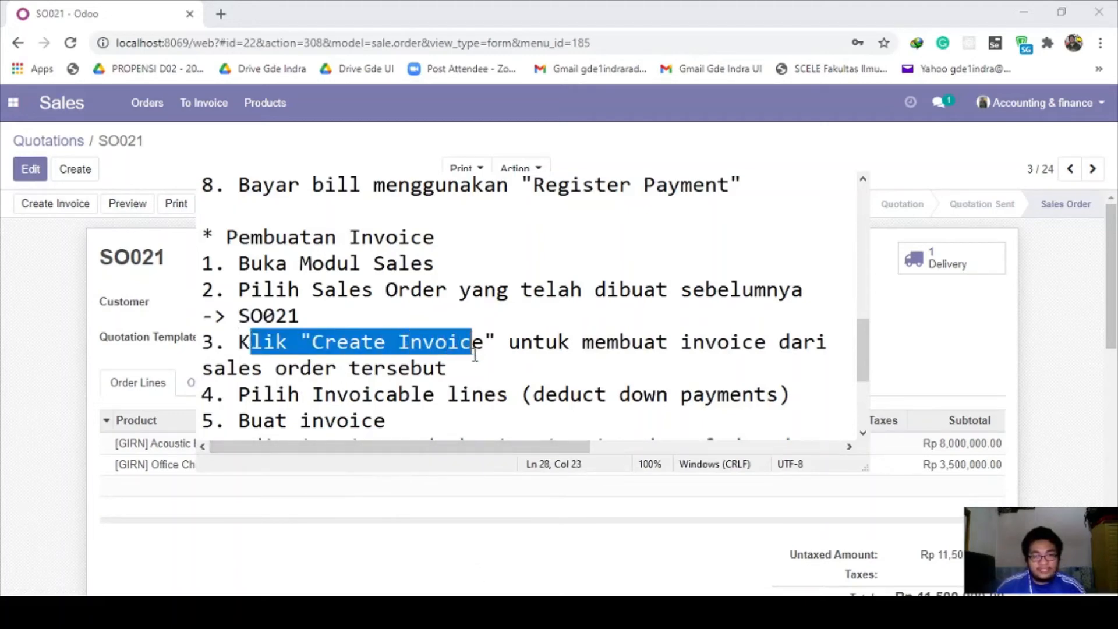
pyautogui.click(470, 362)
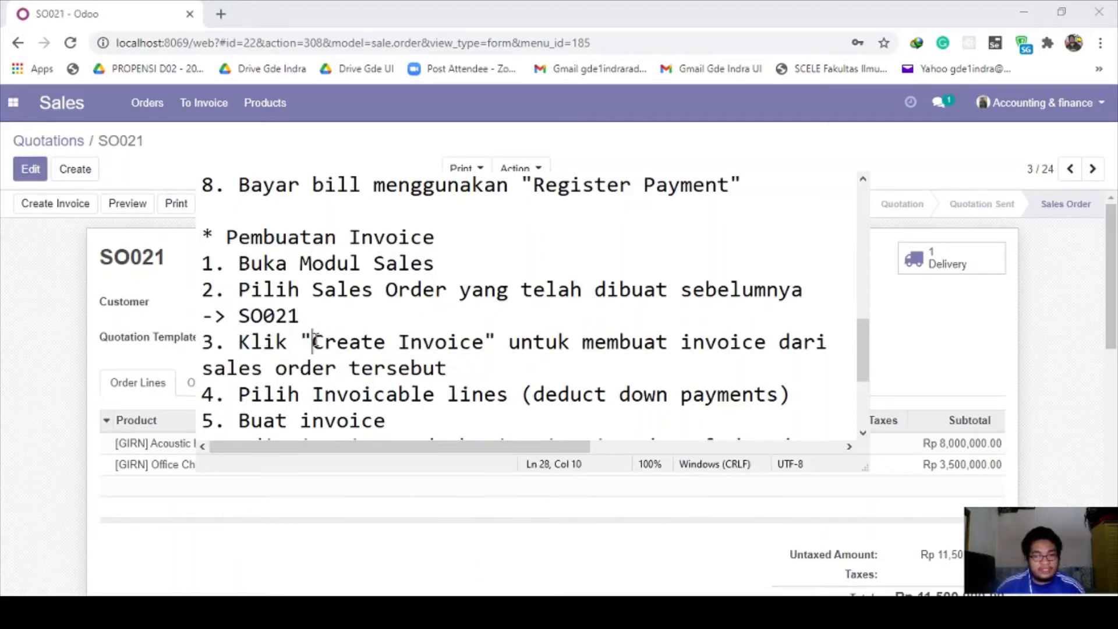
pyautogui.moveTo(313, 342); pyautogui.dragTo(483, 344)
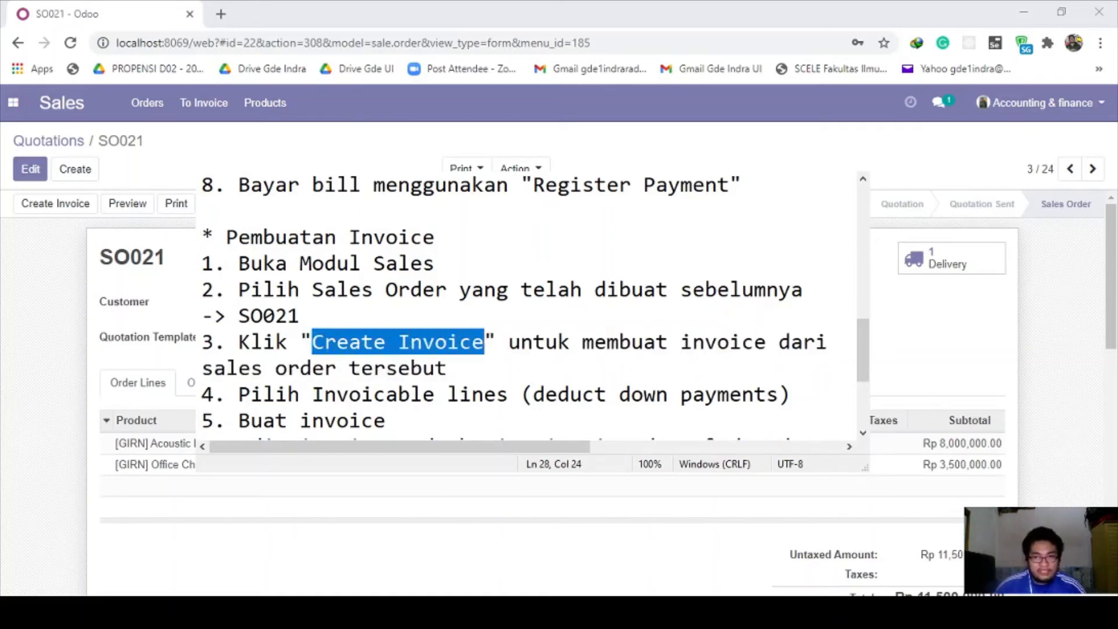
pyautogui.click(376, 487)
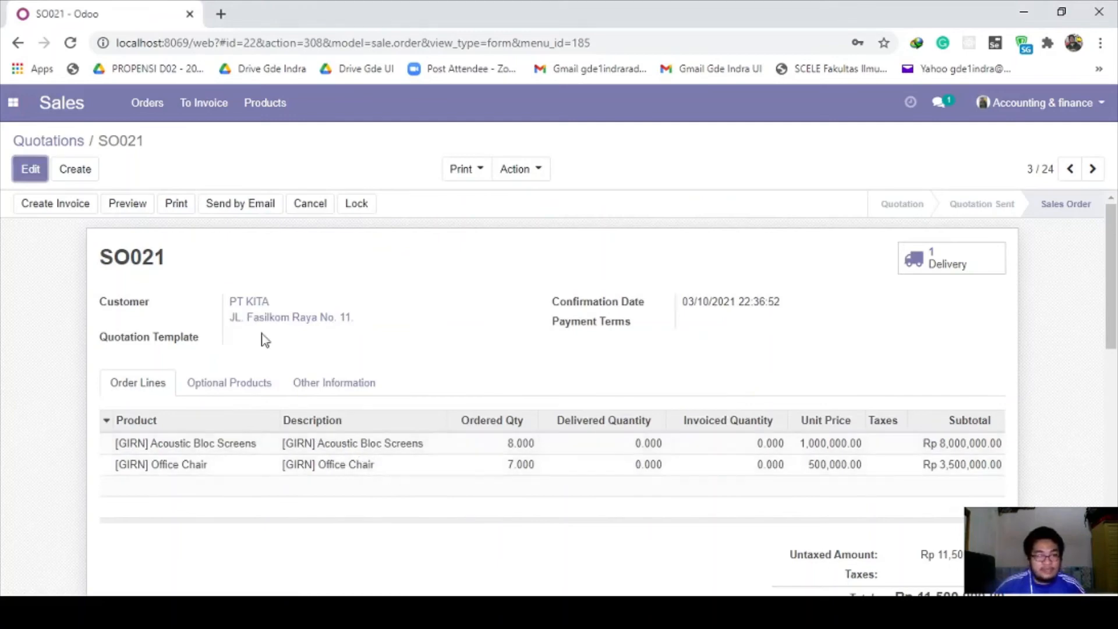
pyautogui.click(67, 205)
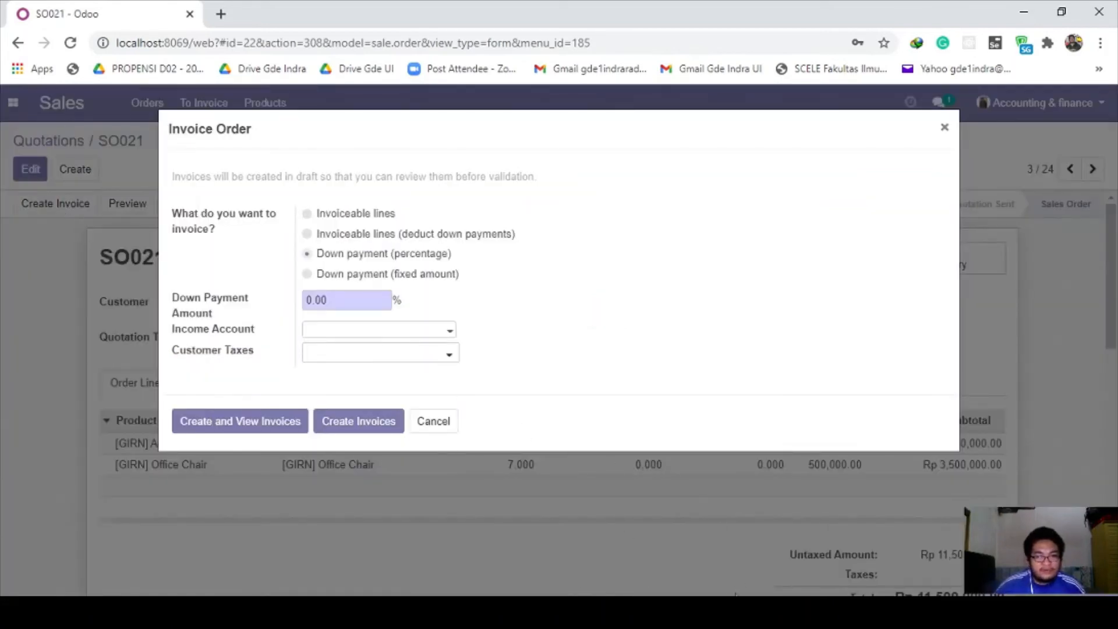
pyautogui.click(735, 612)
pyautogui.click(352, 466)
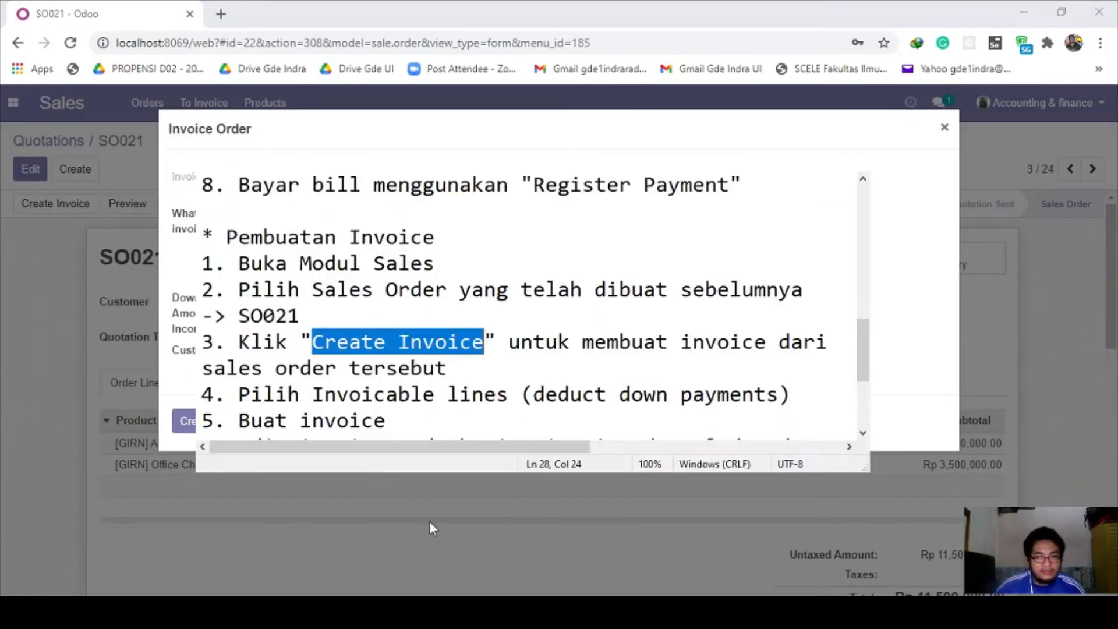
pyautogui.moveTo(315, 394); pyautogui.dragTo(791, 397)
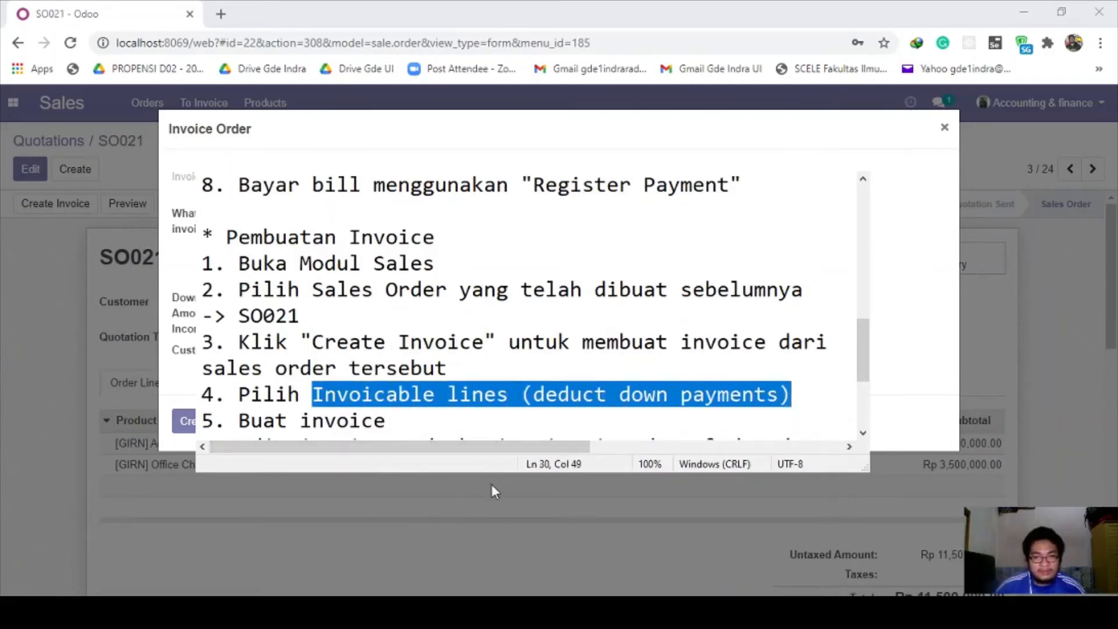
pyautogui.click(360, 476)
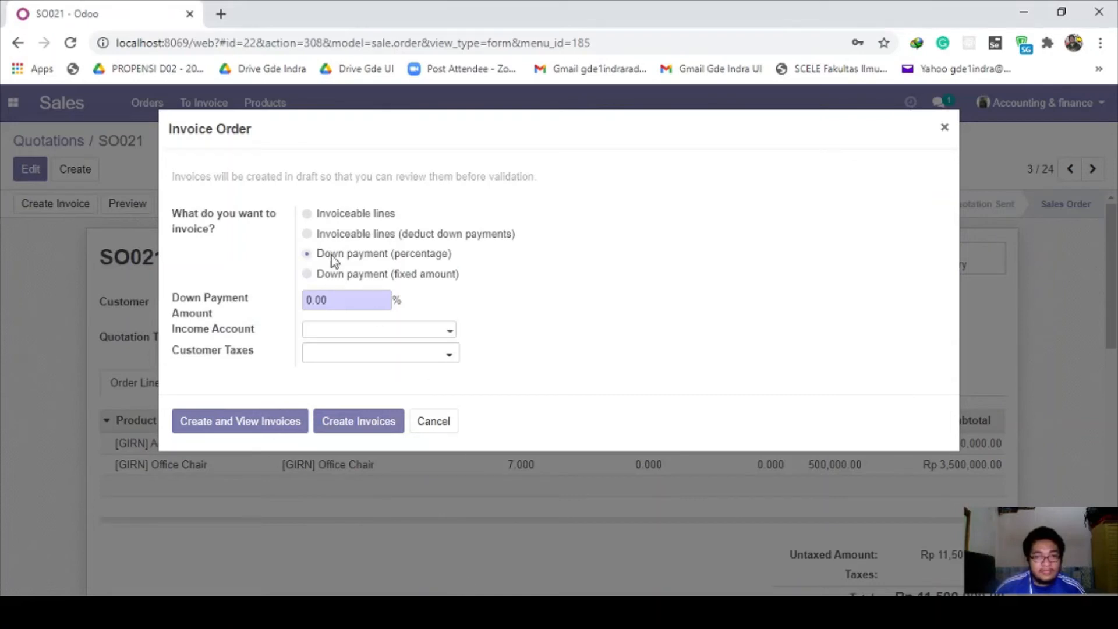
pyautogui.click(307, 233)
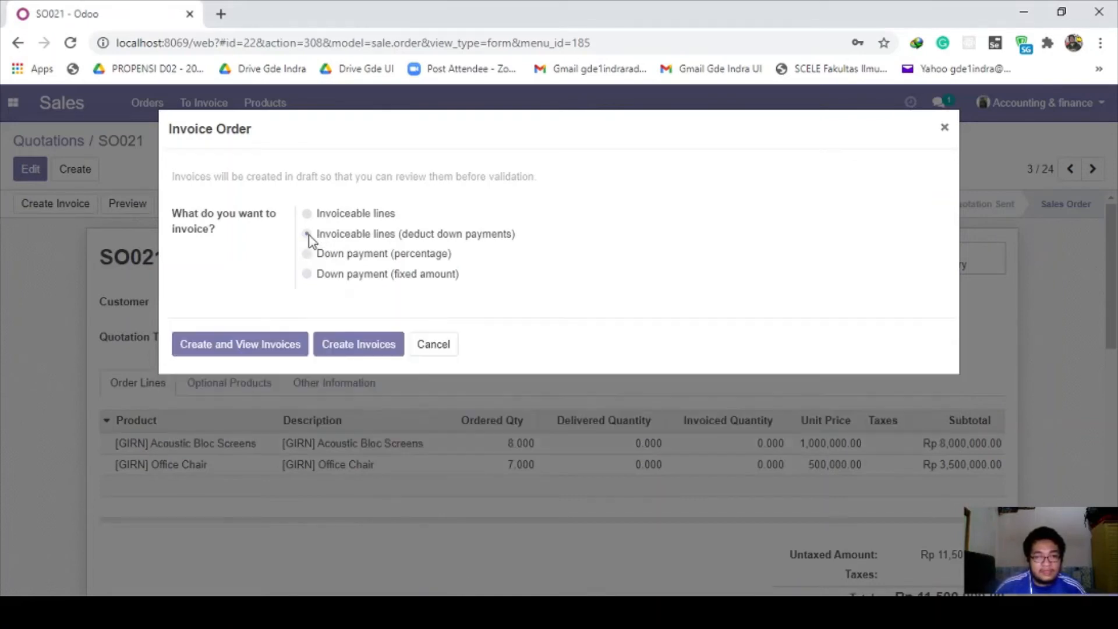
pyautogui.click(274, 352)
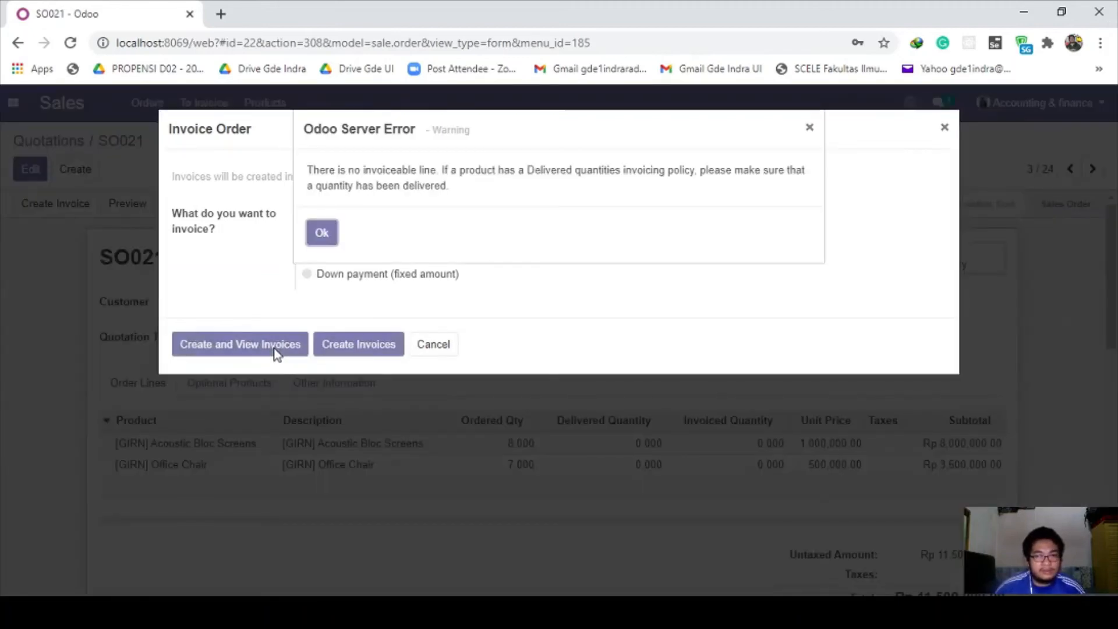
pyautogui.click(319, 238)
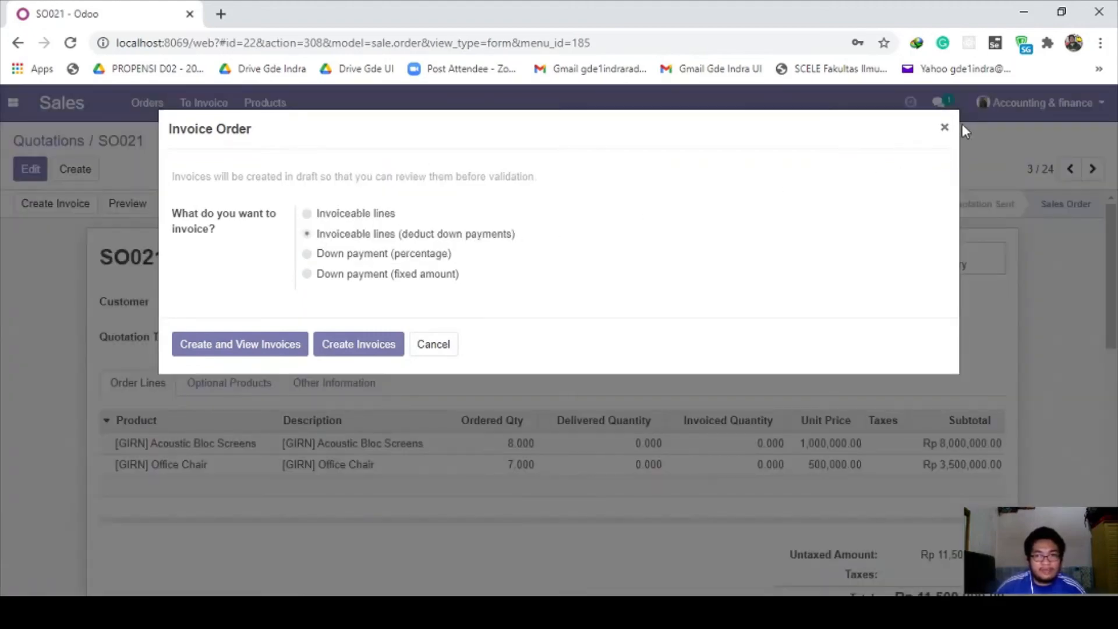
pyautogui.click(945, 126)
pyautogui.click(936, 270)
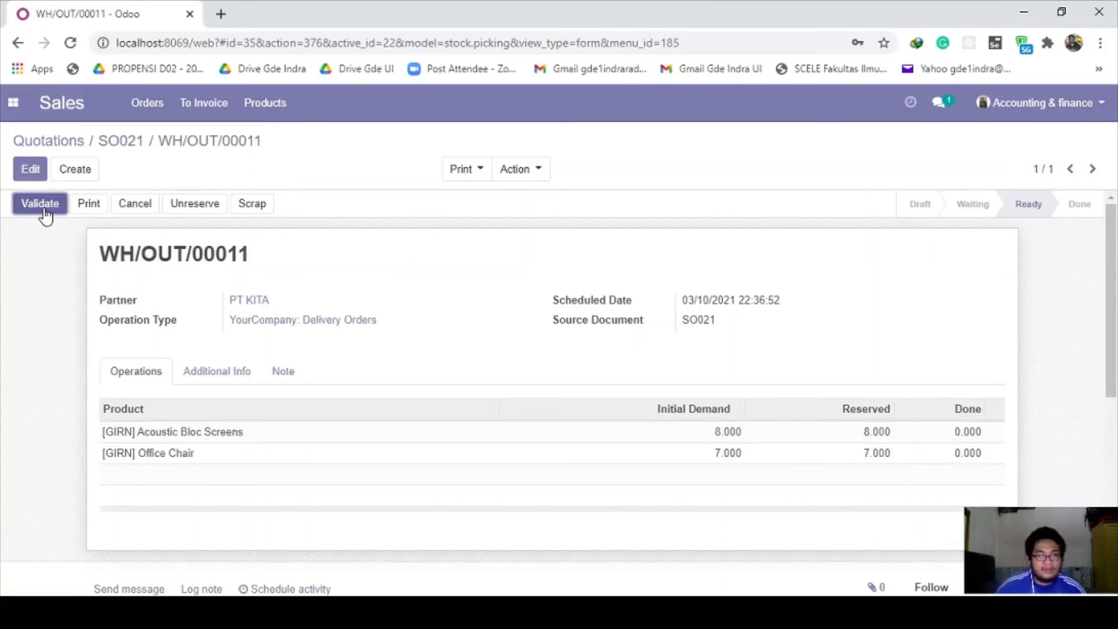
# Step: Validate the delivery with all reserved quantities applied and return to SO021
pyautogui.click(41, 205)
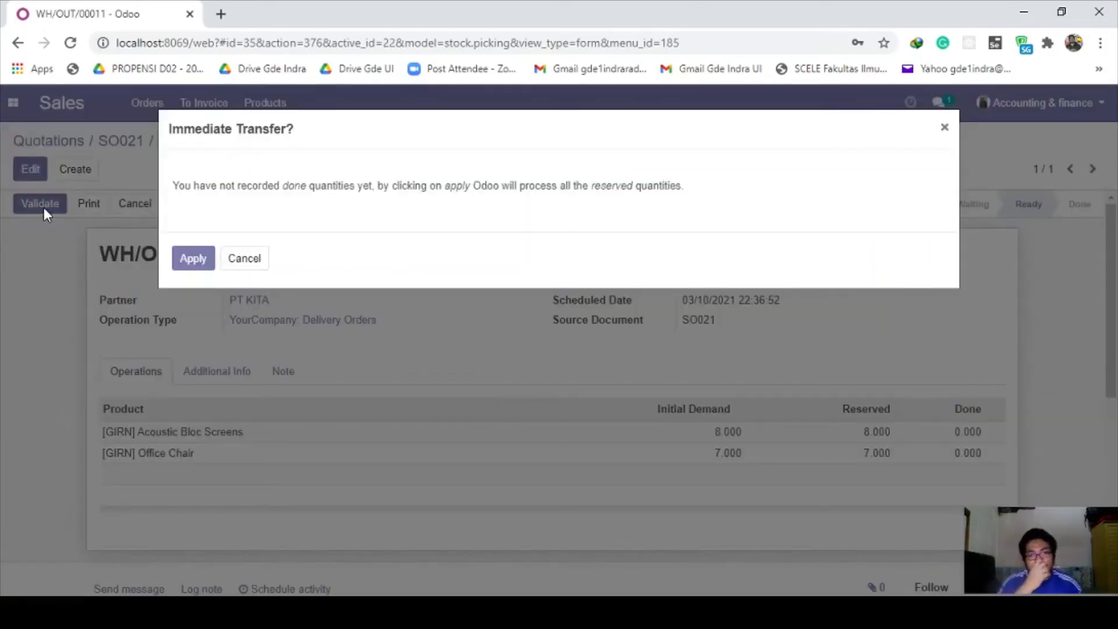
pyautogui.click(204, 256)
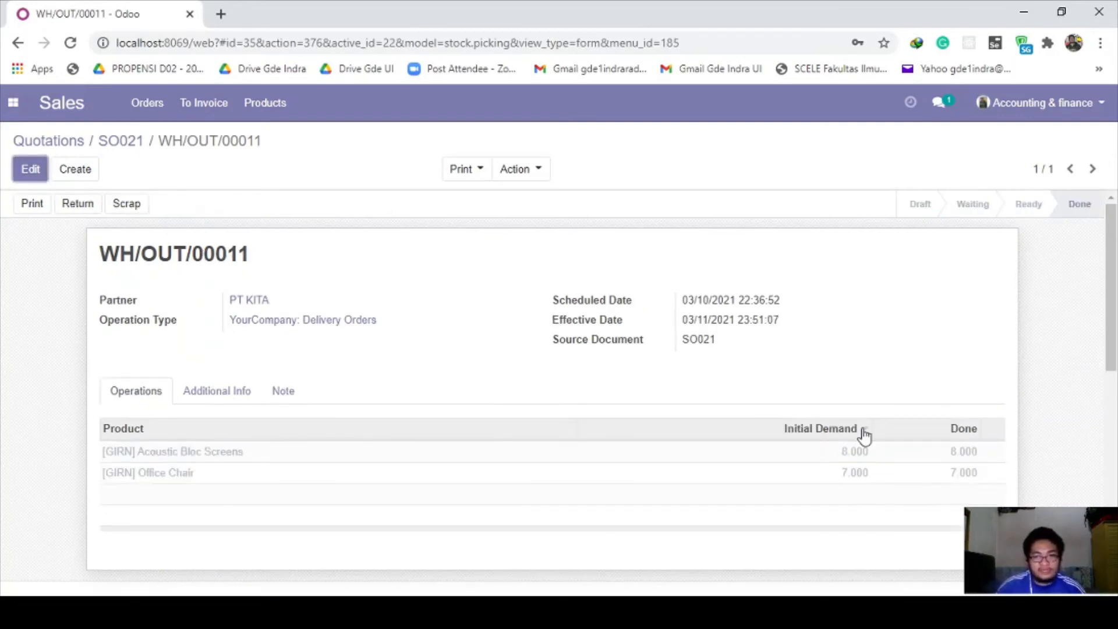
pyautogui.click(113, 145)
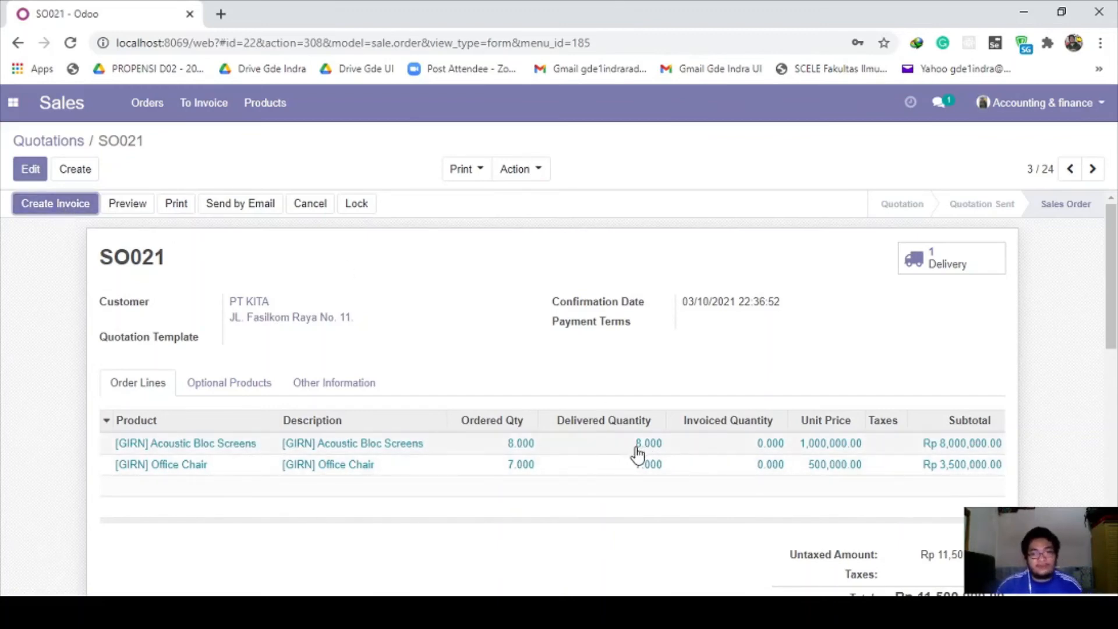
# Step: Create an invoice for SO021 from invoiceable lines with down payments deducted
pyautogui.click(63, 213)
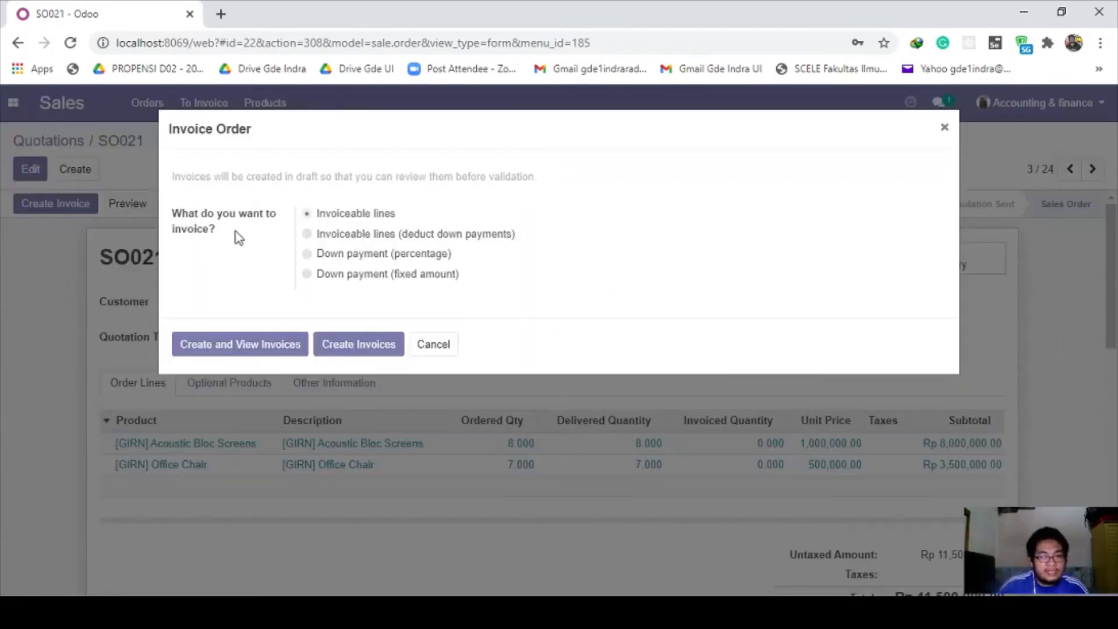
pyautogui.click(270, 347)
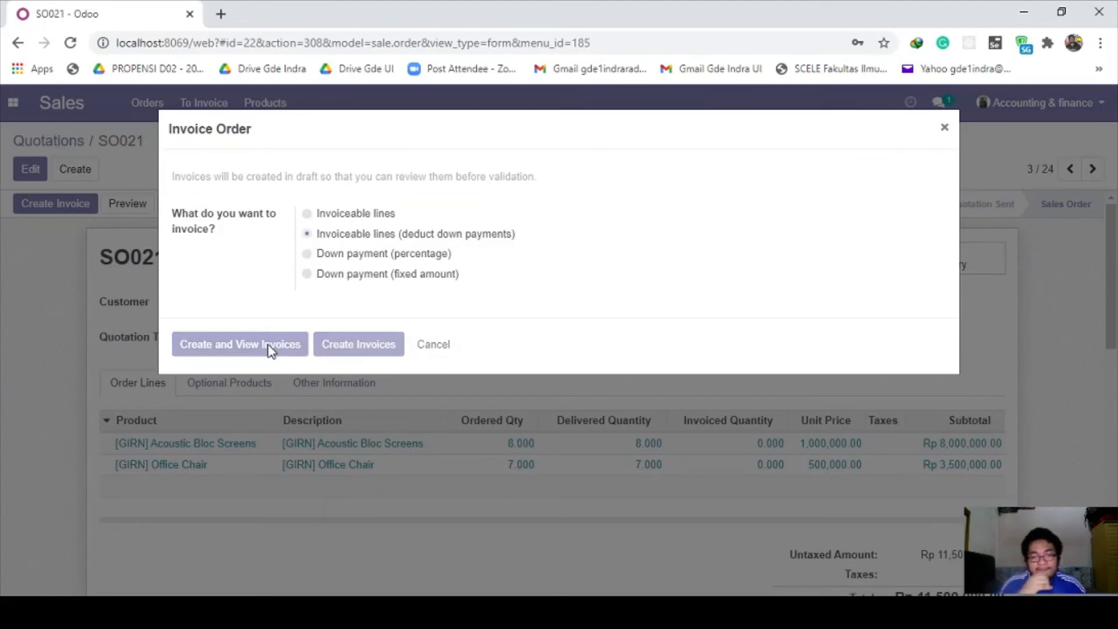
pyautogui.click(268, 345)
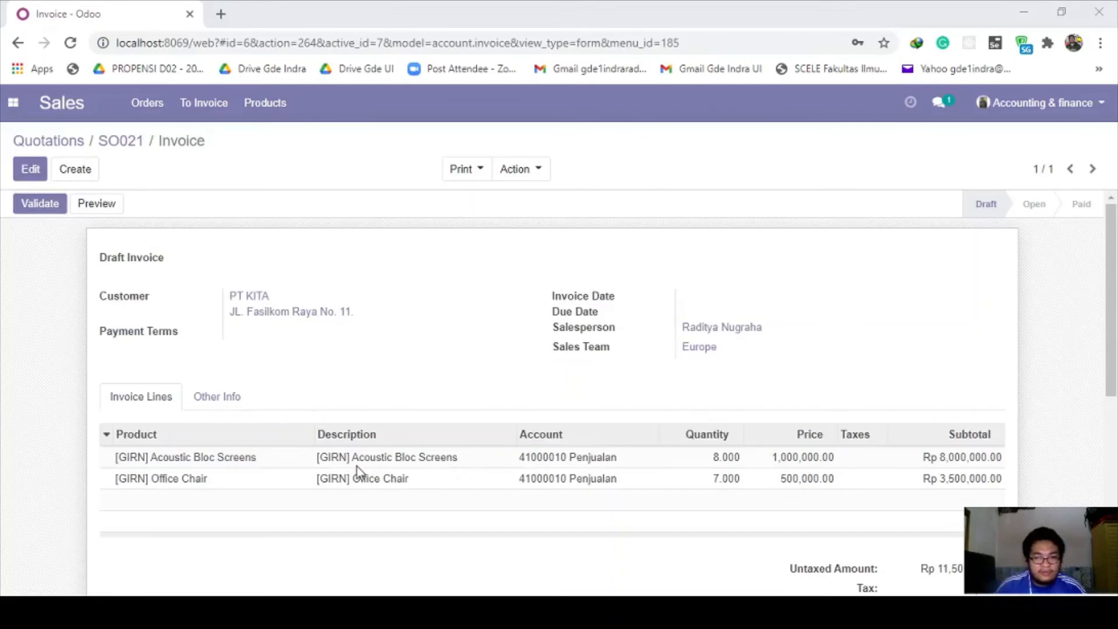
# Step: Highlight step 6 on invoice dates in the notes and put the draft invoice in edit mode
pyautogui.hotkey('alt', 'Tab')
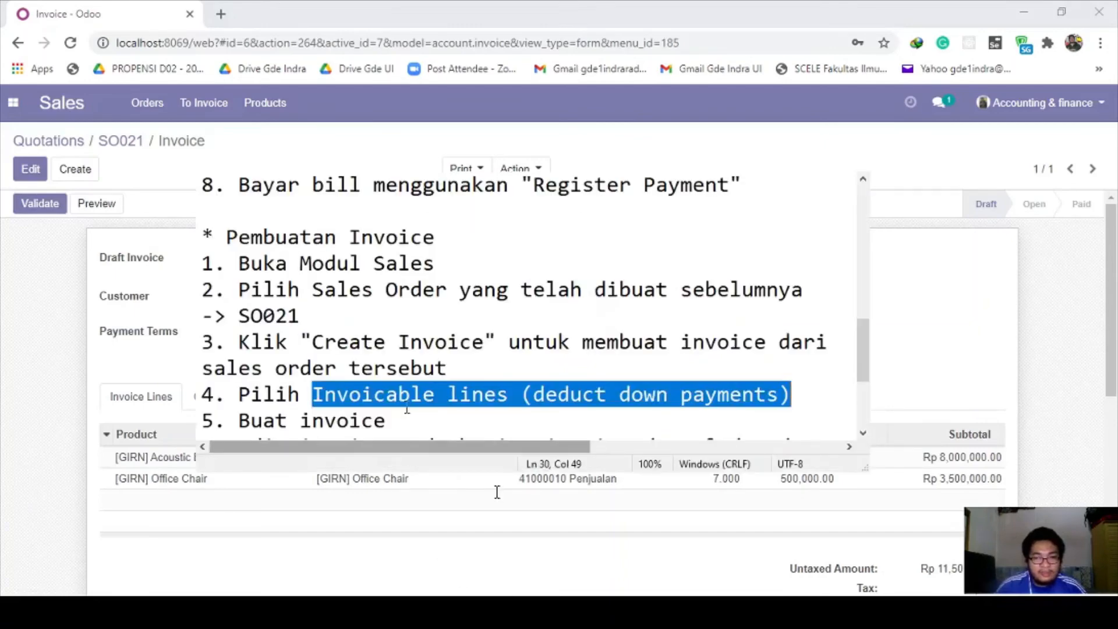
pyautogui.click(371, 366)
pyautogui.scroll(-1, 371, 366)
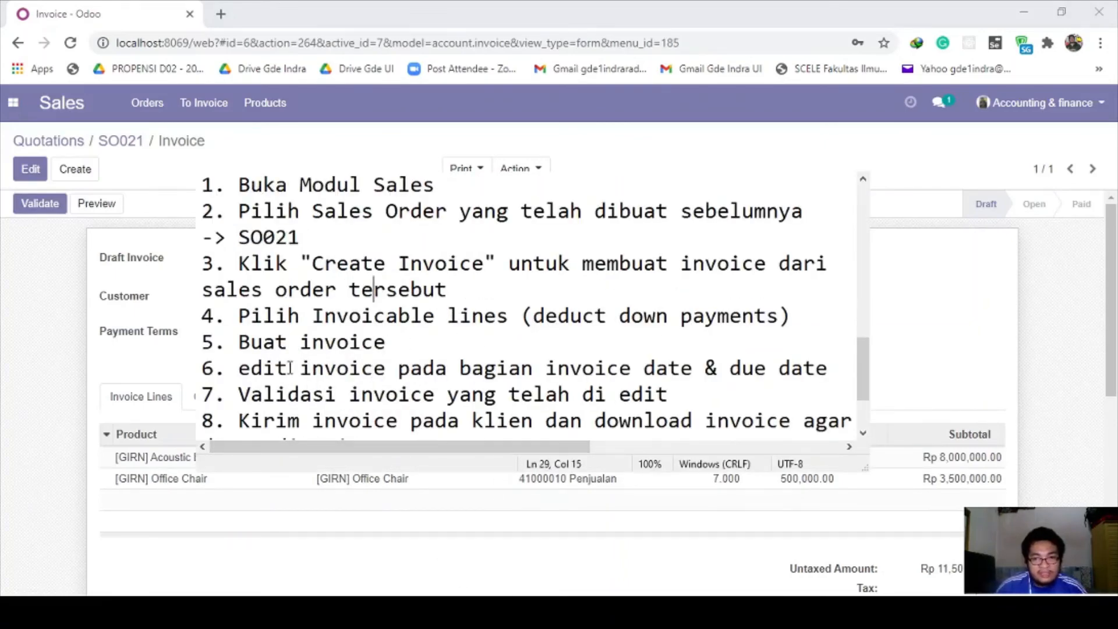
pyautogui.moveTo(239, 368); pyautogui.dragTo(828, 371)
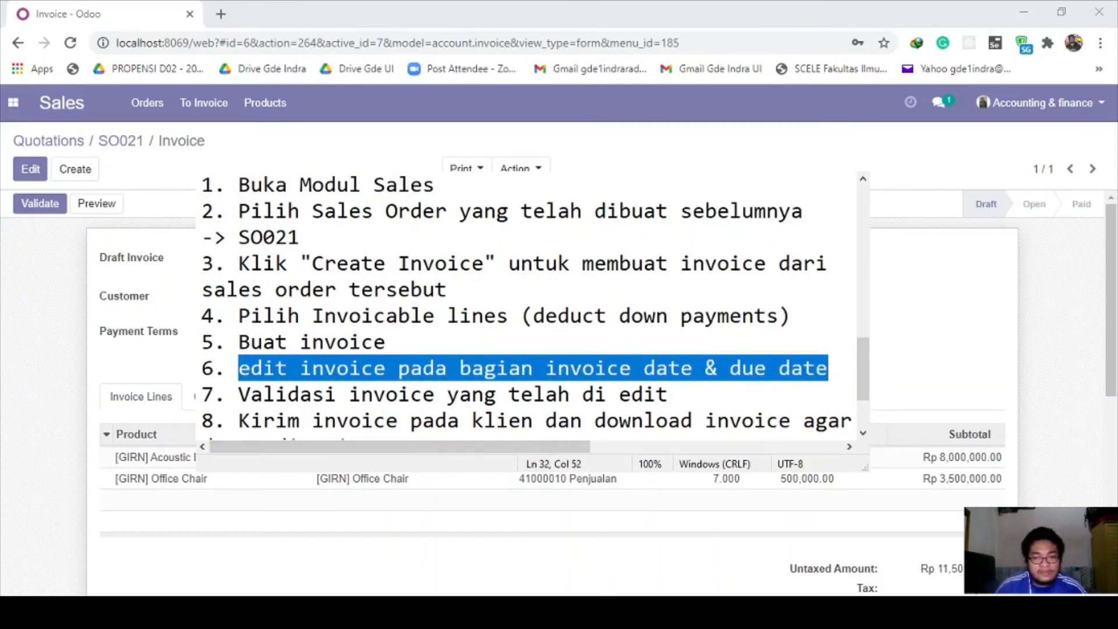
pyautogui.click(363, 475)
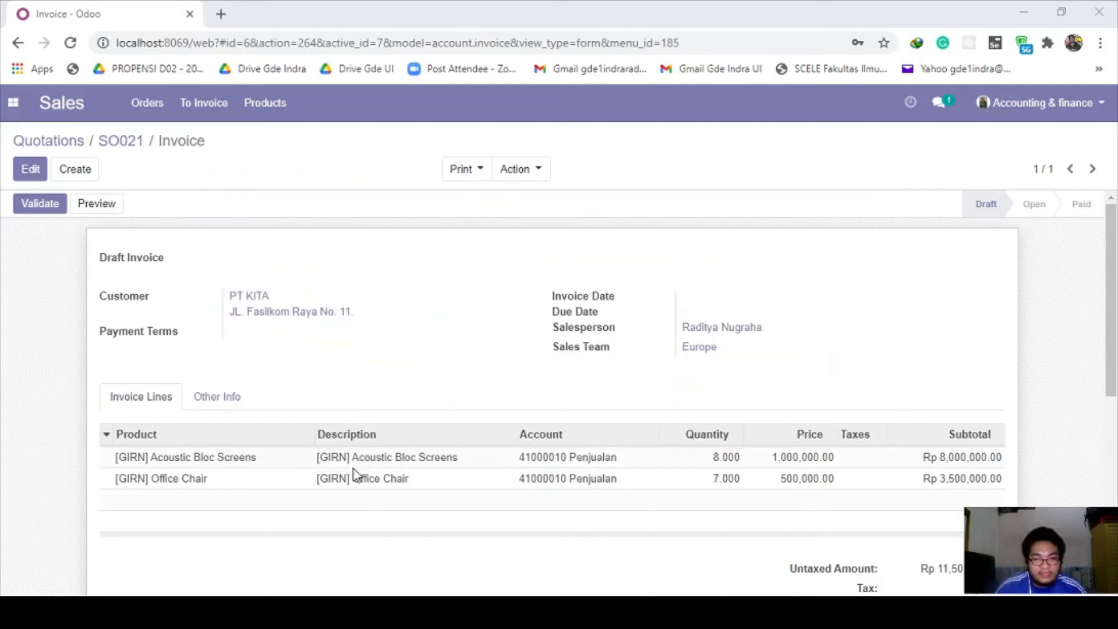
pyautogui.click(29, 168)
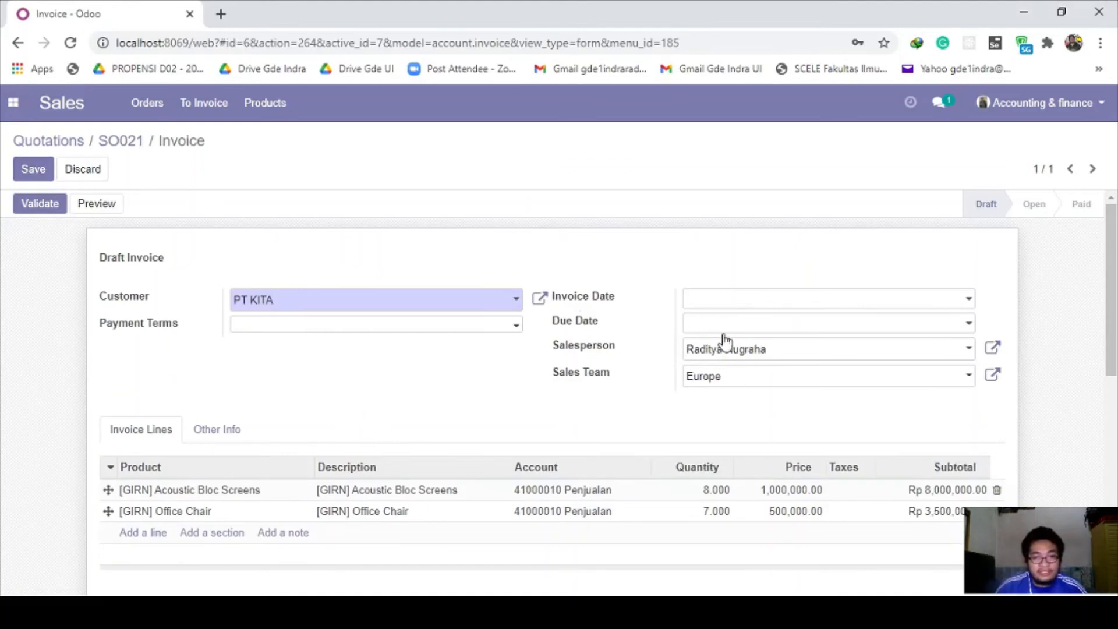
# Step: Set the invoice date to 03/05/2021 and the due date to 03/12/2021
pyautogui.click(883, 611)
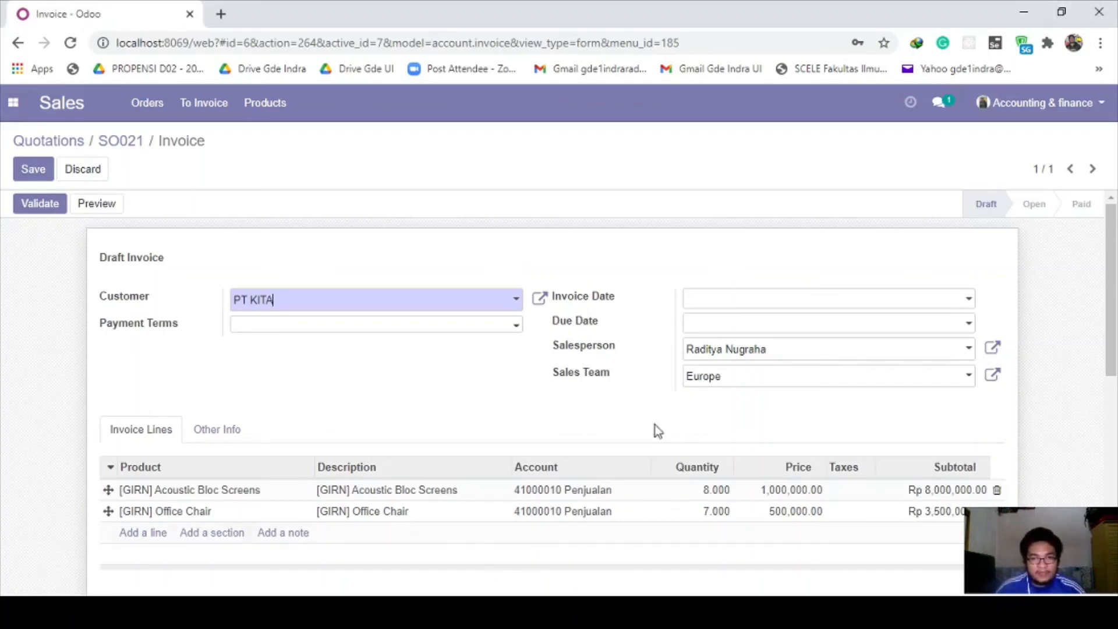
pyautogui.click(721, 303)
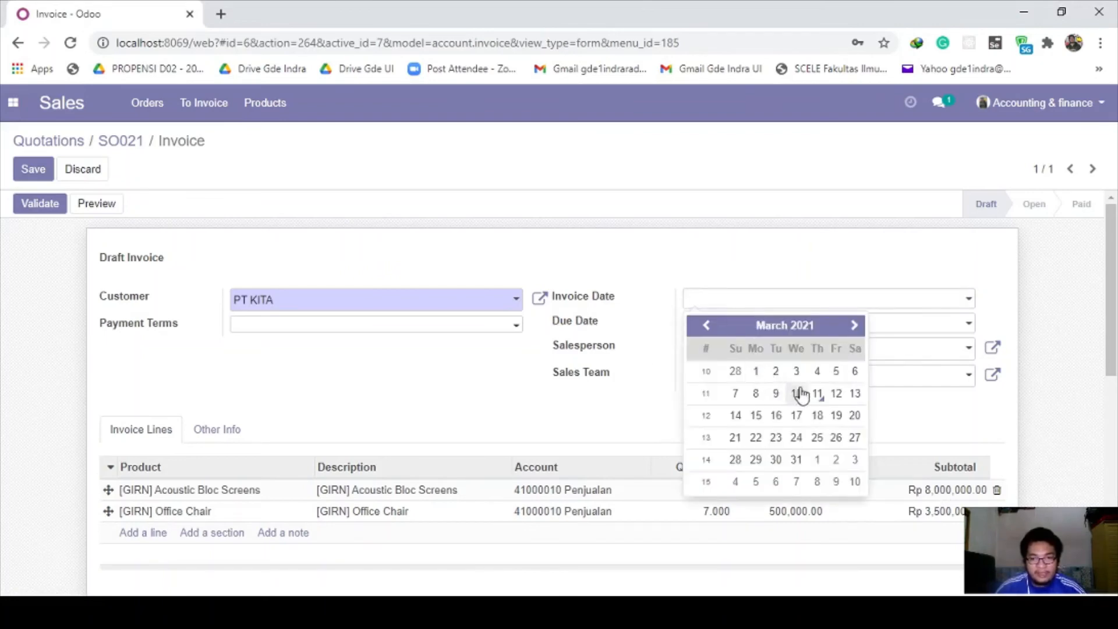
pyautogui.click(836, 371)
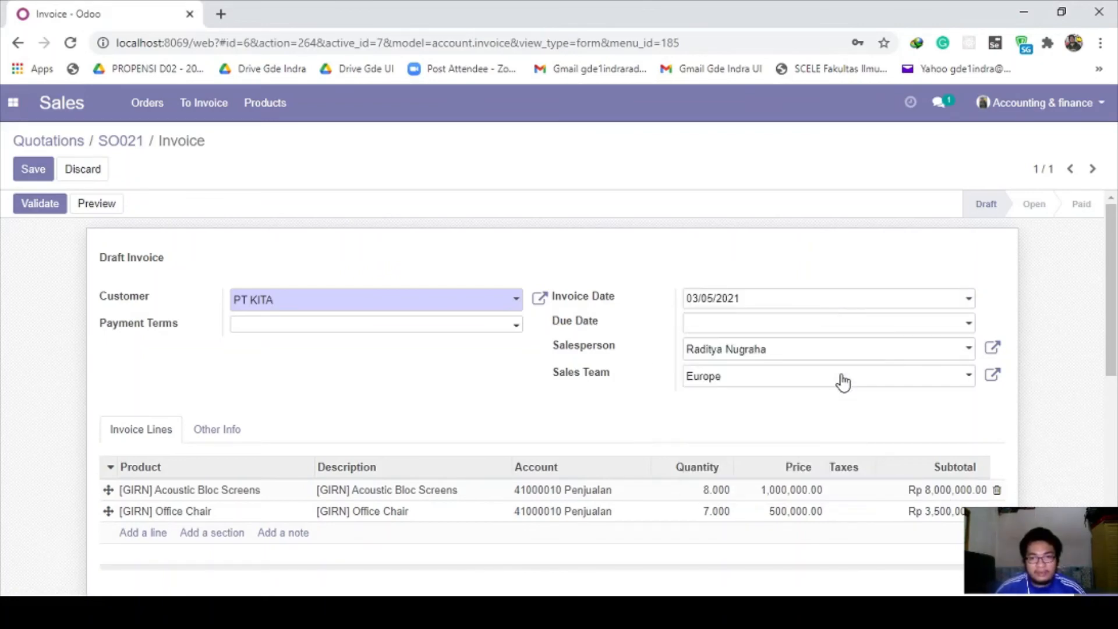
pyautogui.click(786, 325)
pyautogui.click(836, 418)
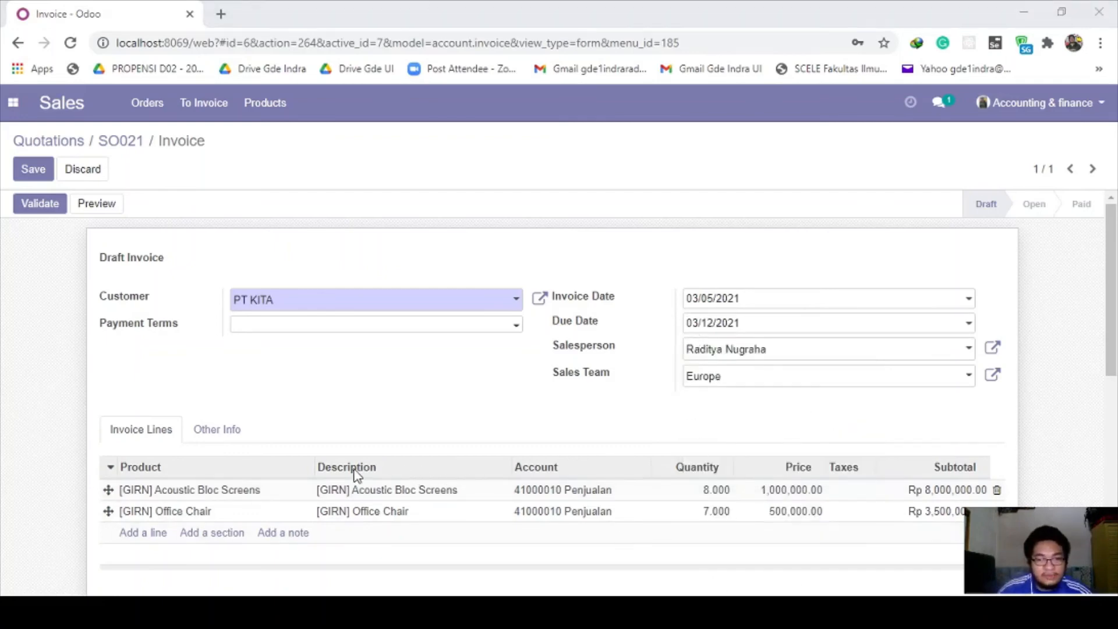
# Step: Validate the edited invoice so it becomes INV/2021/0003
pyautogui.click(504, 598)
pyautogui.moveTo(239, 394); pyautogui.dragTo(669, 397)
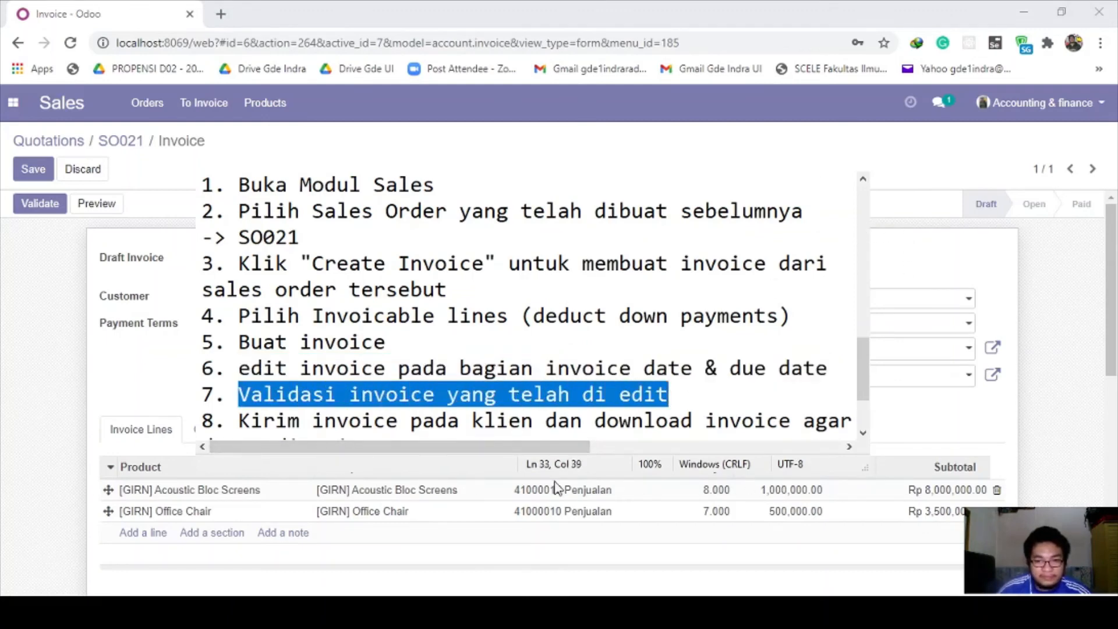
pyautogui.click(365, 474)
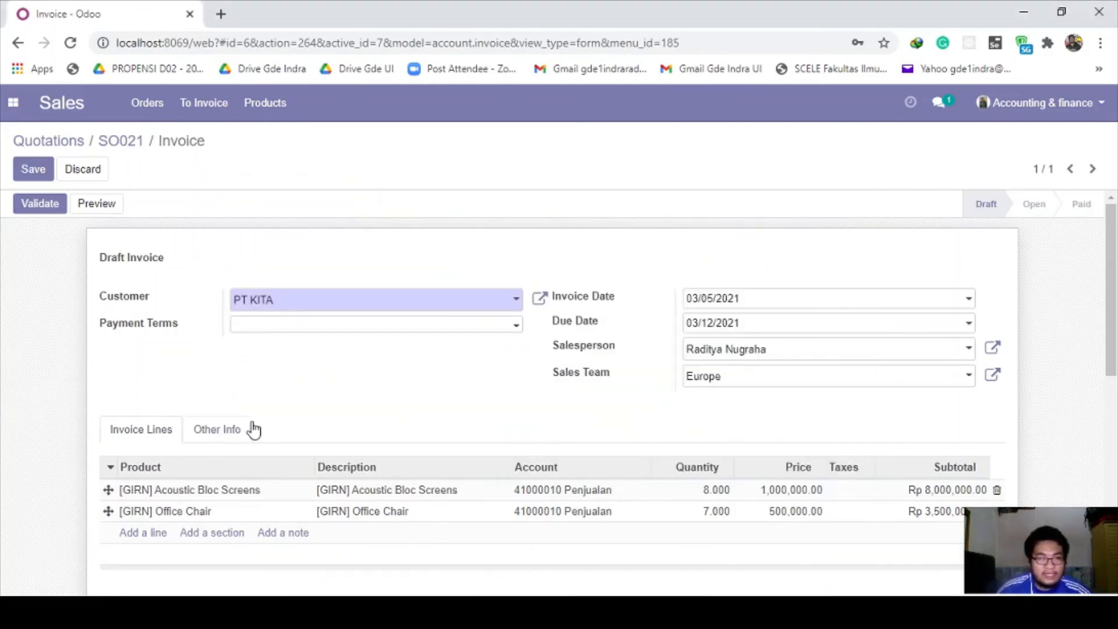
pyautogui.scroll(-8, 743, 384)
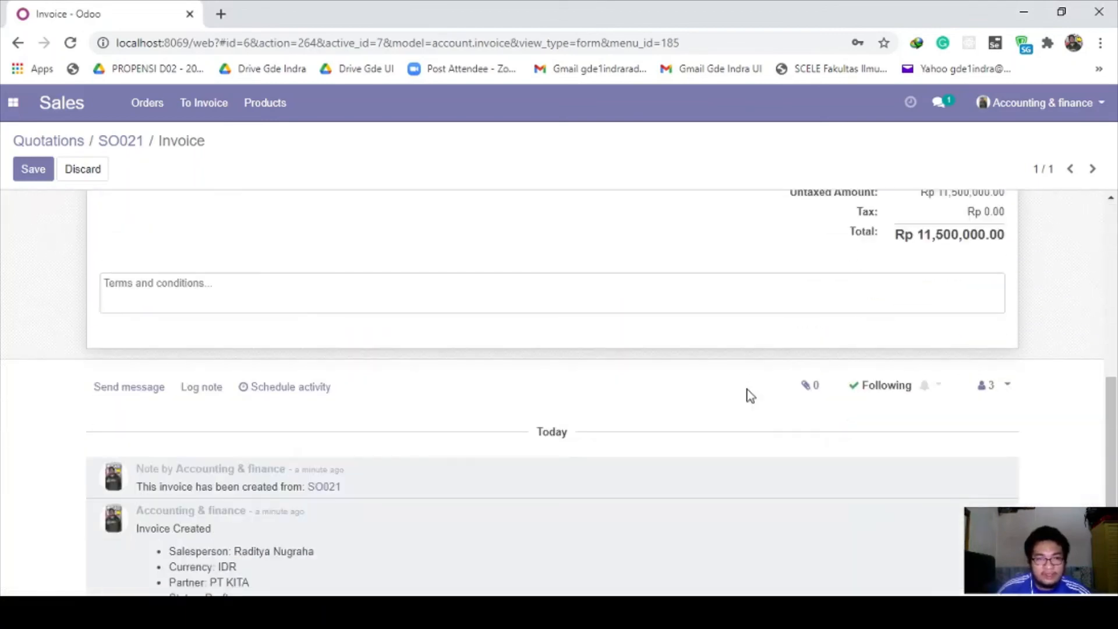
pyautogui.scroll(8, 750, 396)
pyautogui.scroll(1, 751, 399)
pyautogui.click(41, 204)
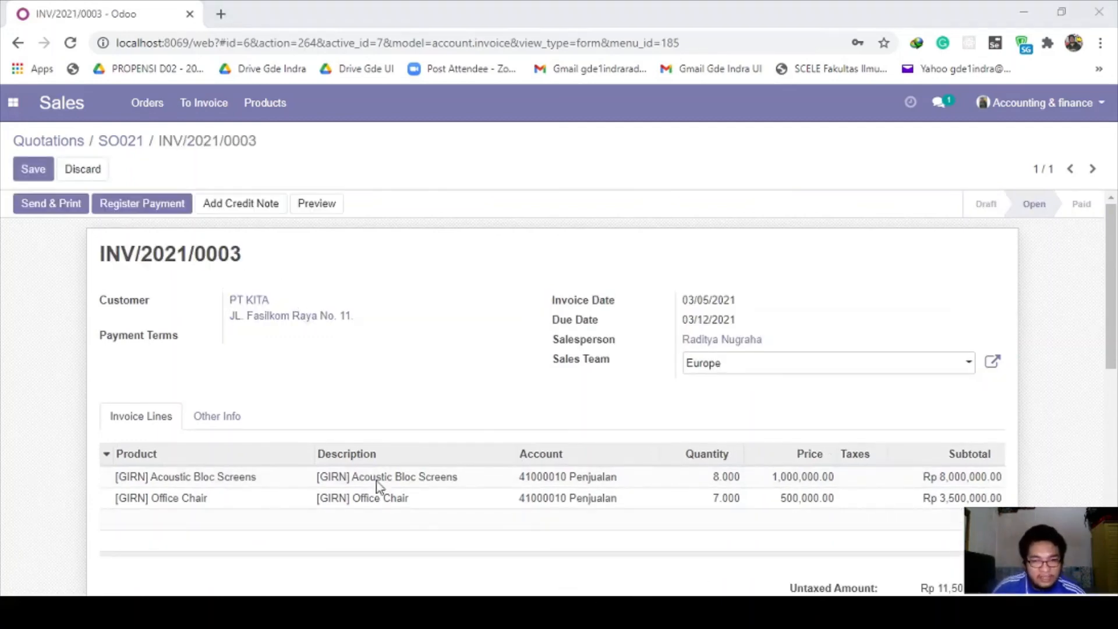
pyautogui.hotkey('alt', 'Tab')
pyautogui.click(400, 367)
pyautogui.scroll(-1, 392, 367)
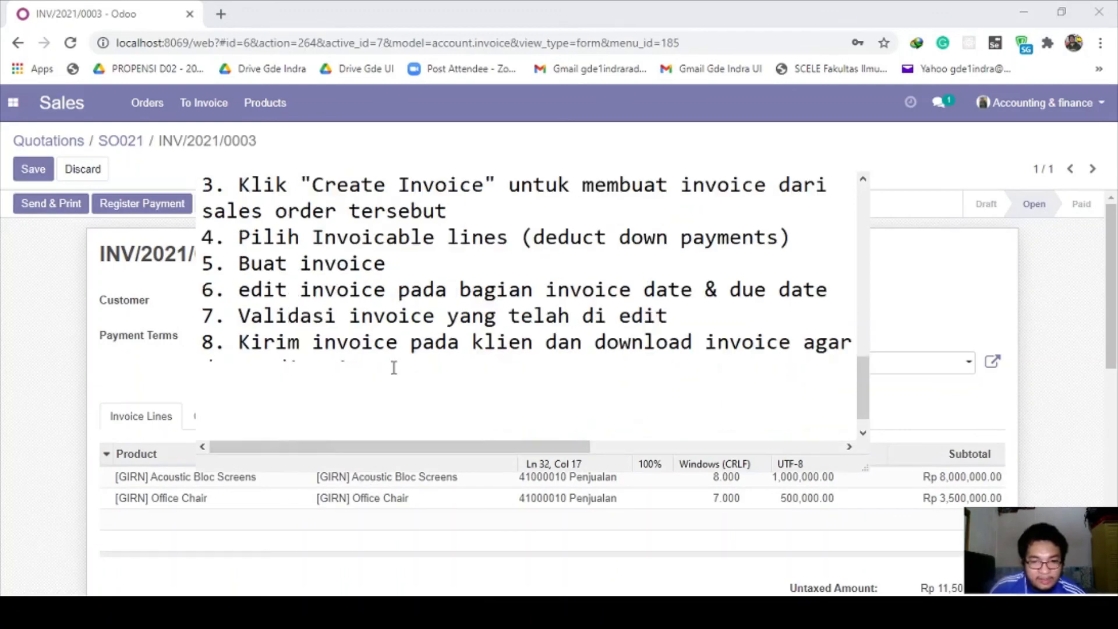
pyautogui.moveTo(238, 342); pyautogui.dragTo(533, 341)
pyautogui.click(535, 344)
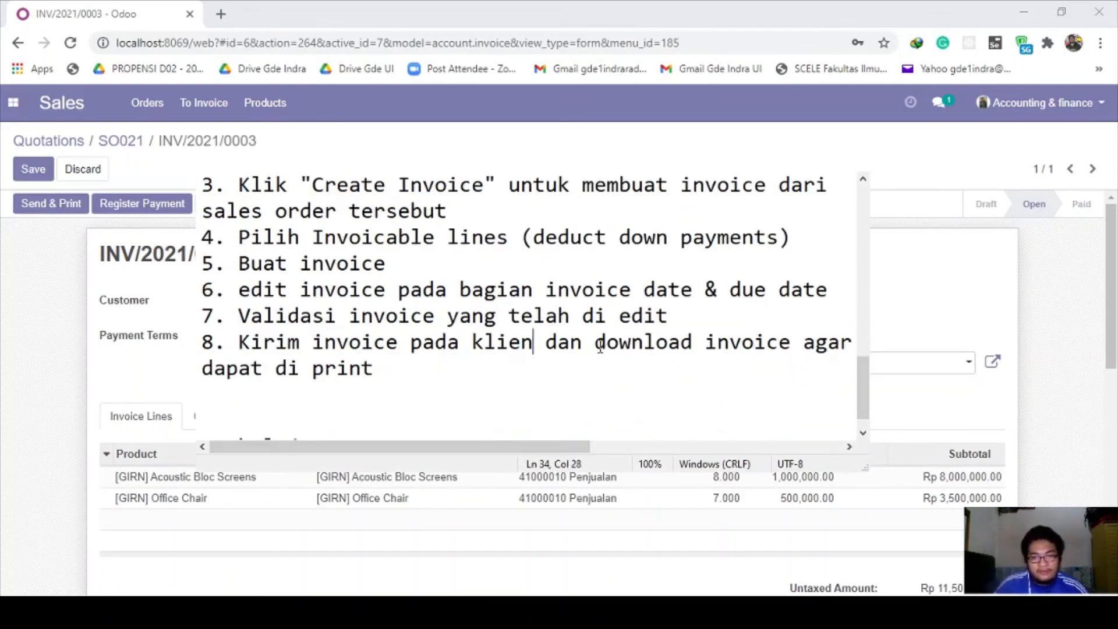
pyautogui.moveTo(600, 345); pyautogui.dragTo(690, 368)
pyautogui.click(667, 363)
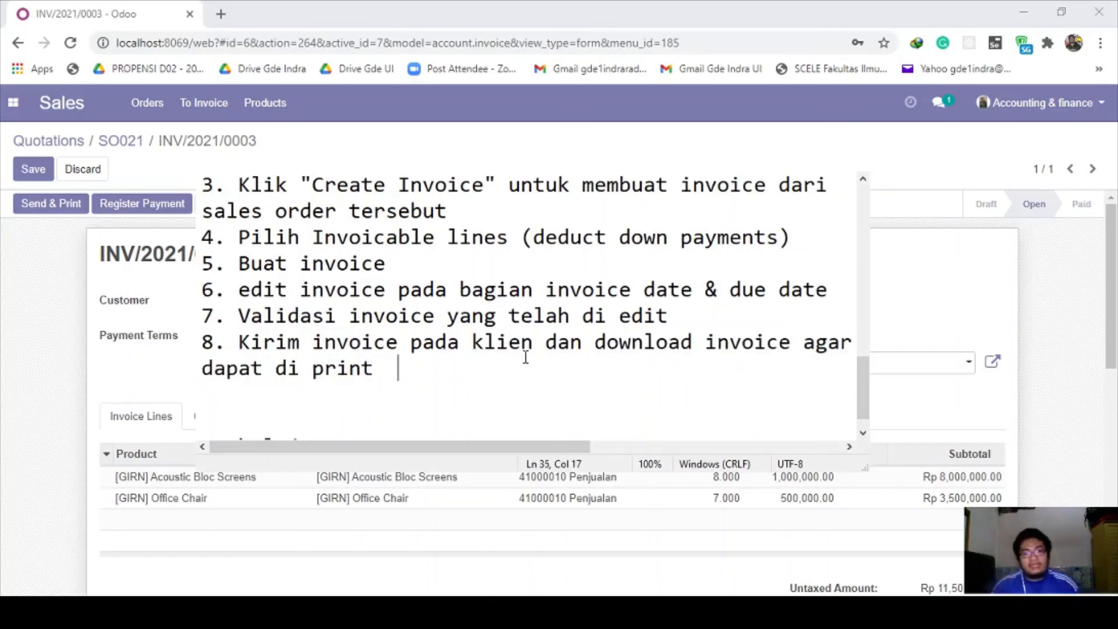
pyautogui.moveTo(240, 341); pyautogui.dragTo(505, 362)
pyautogui.click(504, 362)
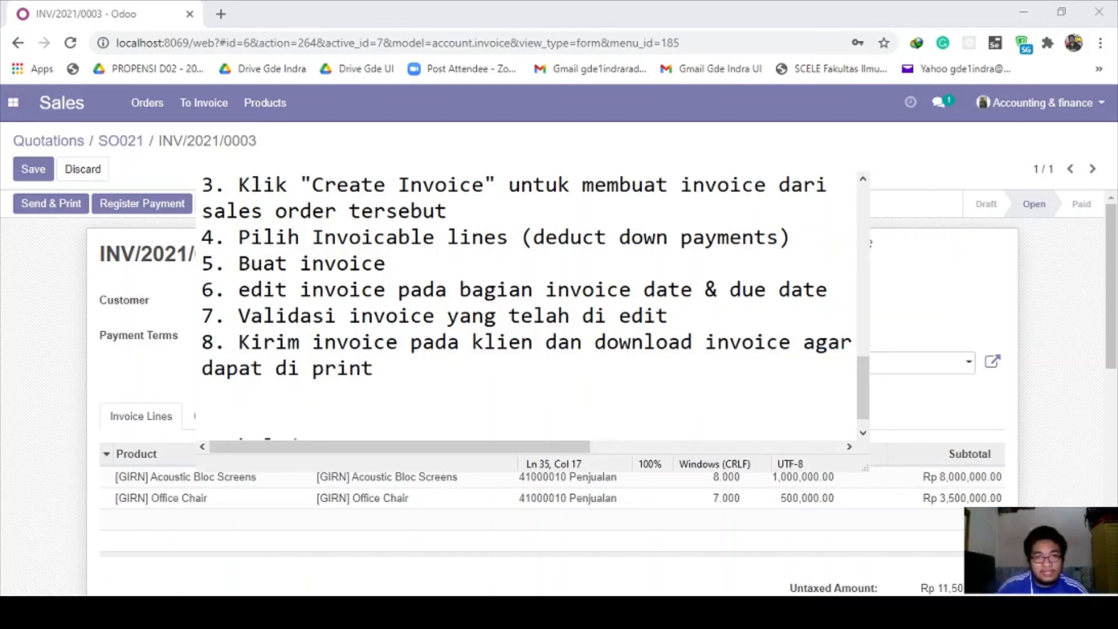
pyautogui.click(365, 484)
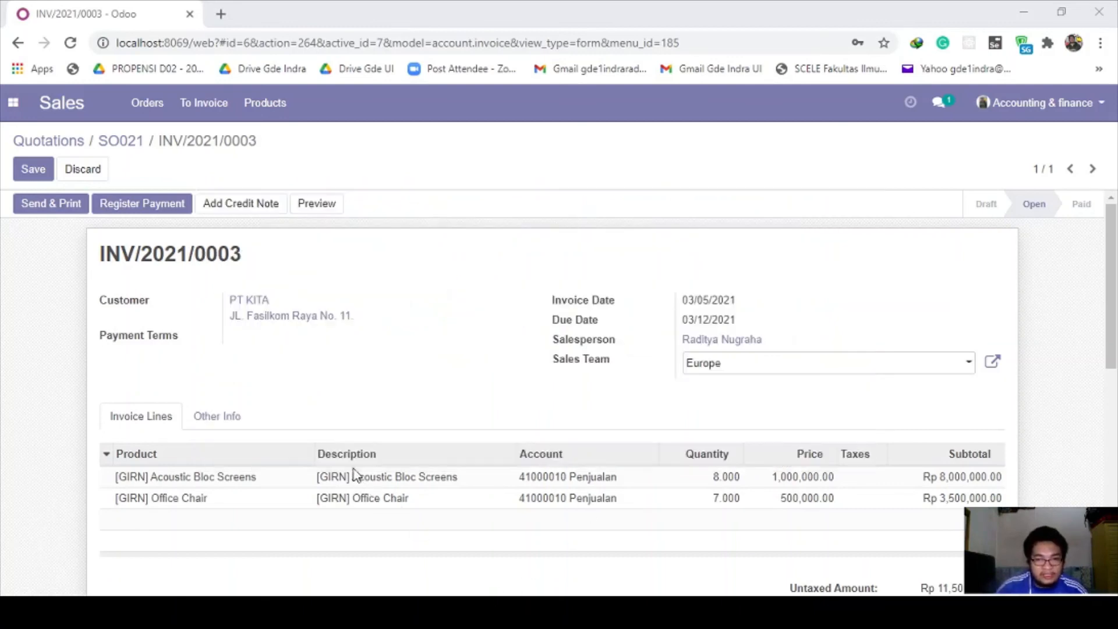
# Step: Open Send & Print for the invoice, closing the contact form and contact list without changes
pyautogui.click(67, 210)
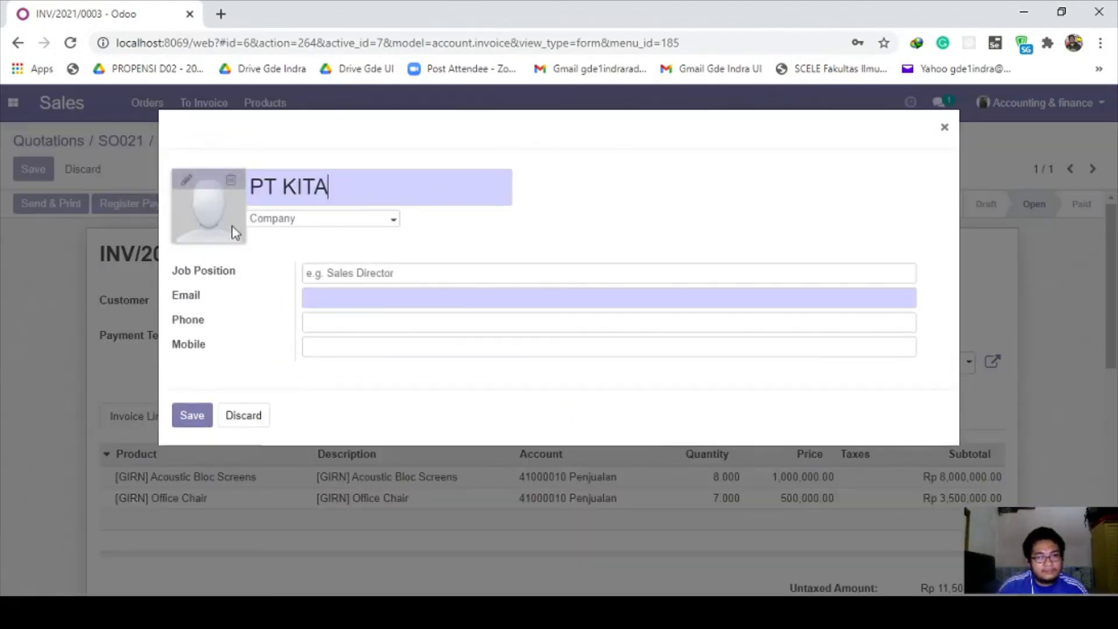
pyautogui.click(192, 415)
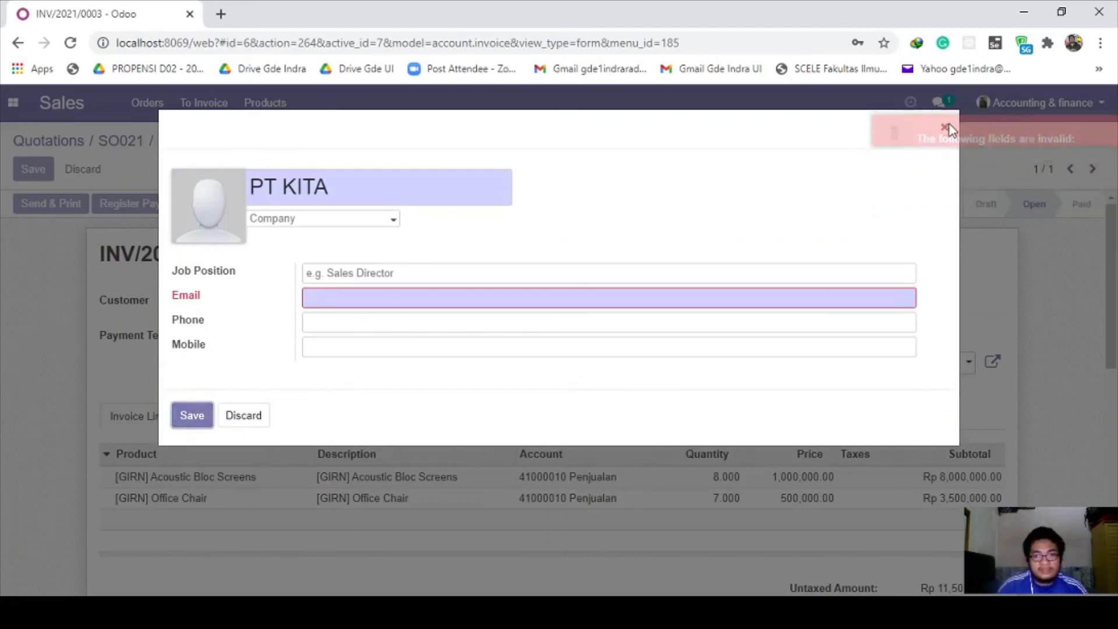
pyautogui.click(943, 128)
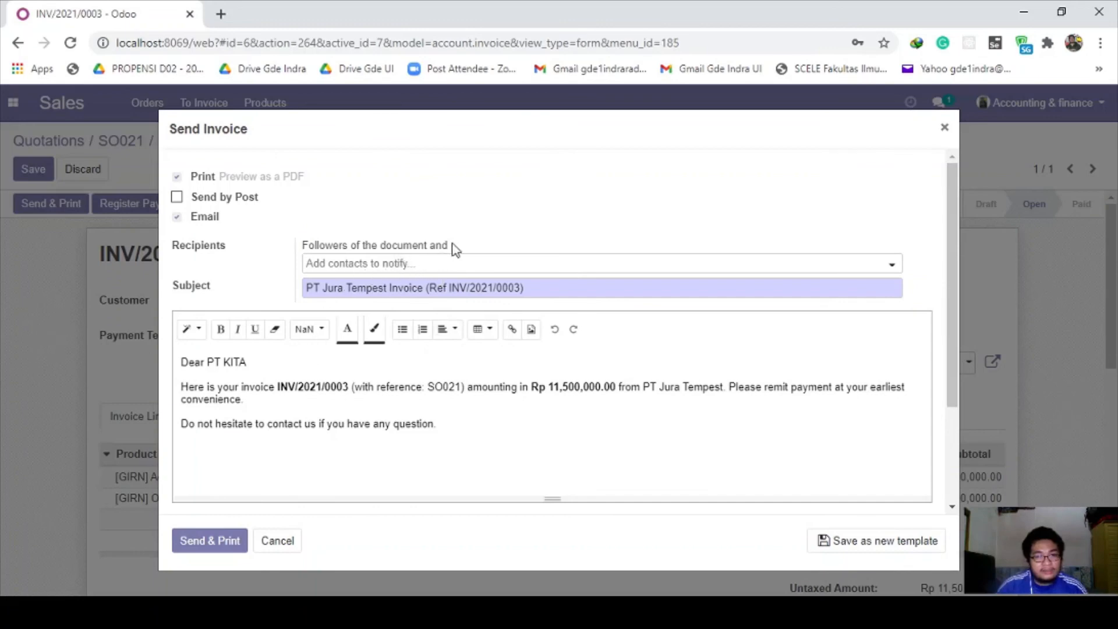
pyautogui.click(454, 269)
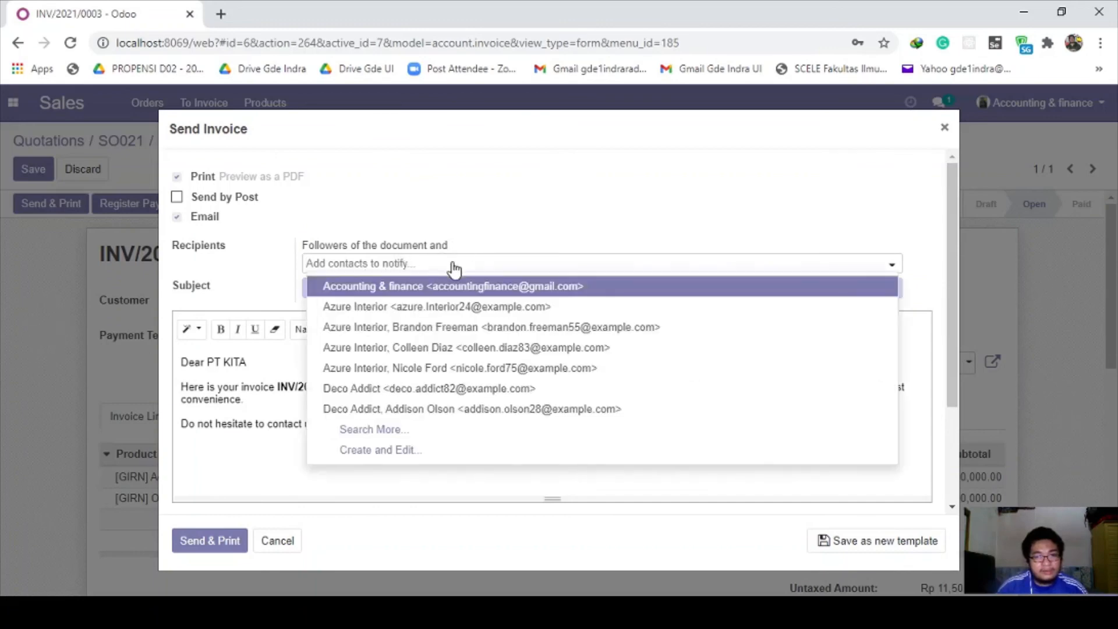
pyautogui.click(271, 424)
# Step: Send the invoice email to PT KITA and download its PDF
pyautogui.scroll(-2, 394, 347)
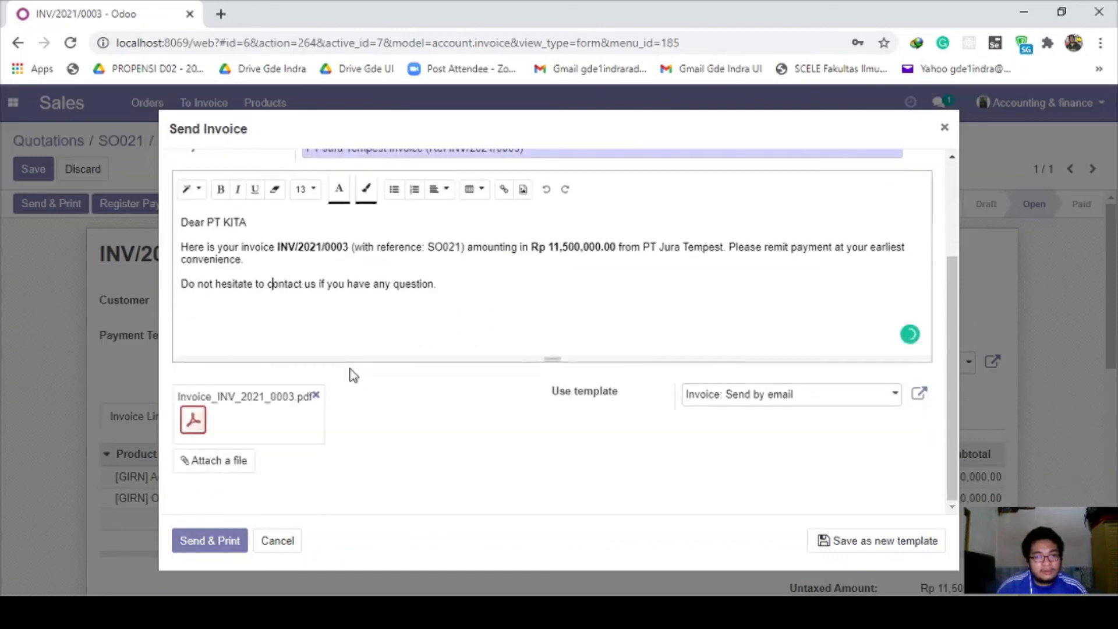
pyautogui.scroll(2, 352, 372)
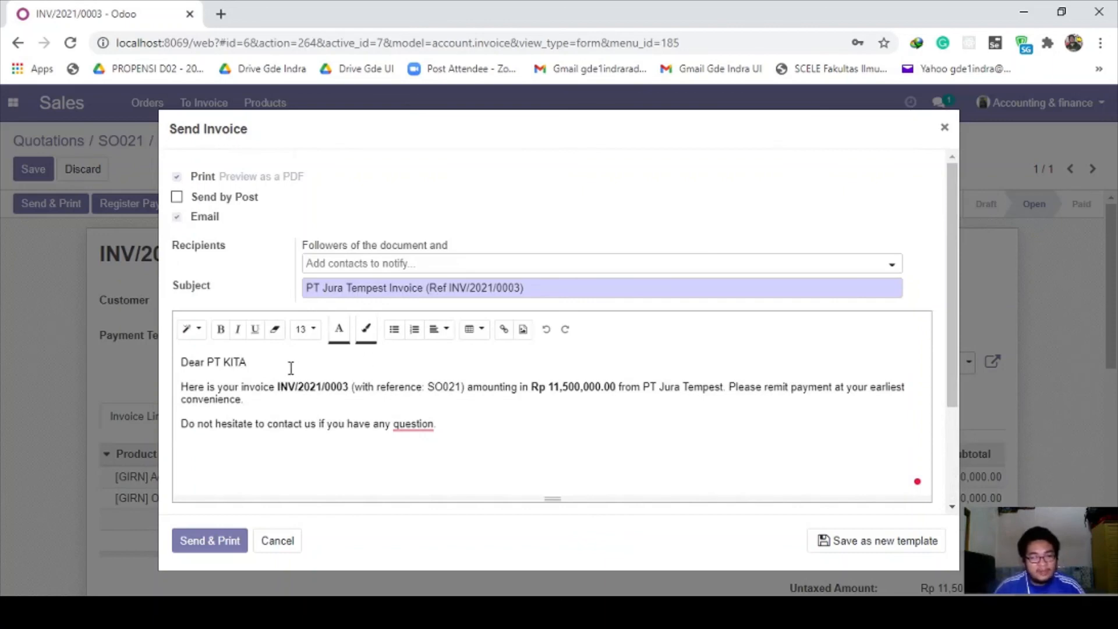
pyautogui.scroll(-2, 287, 366)
pyautogui.scroll(2, 287, 366)
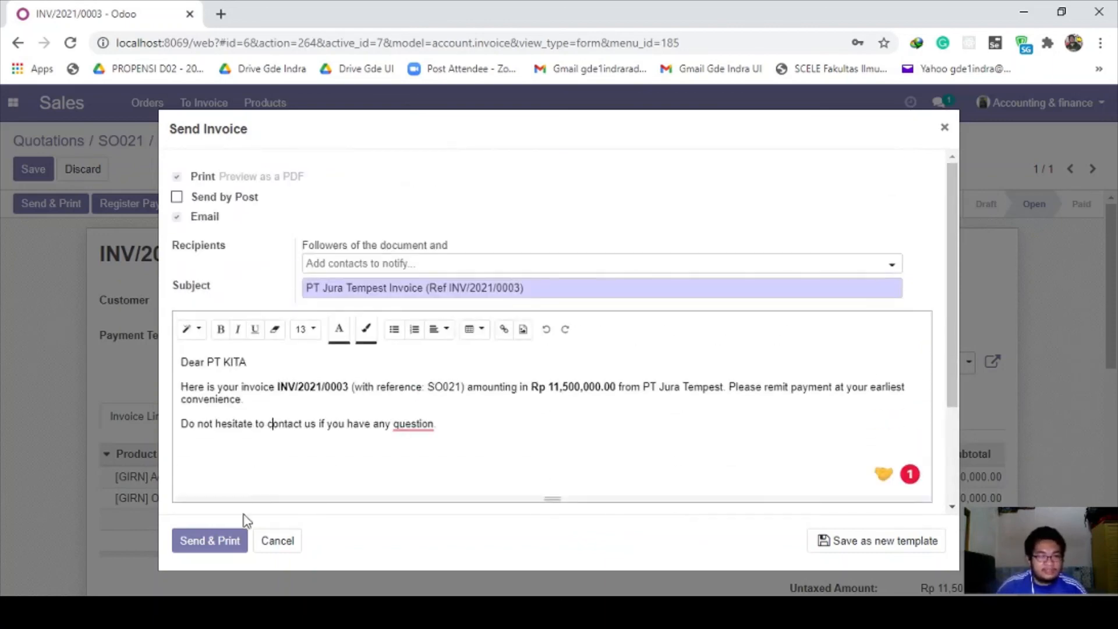
pyautogui.click(223, 542)
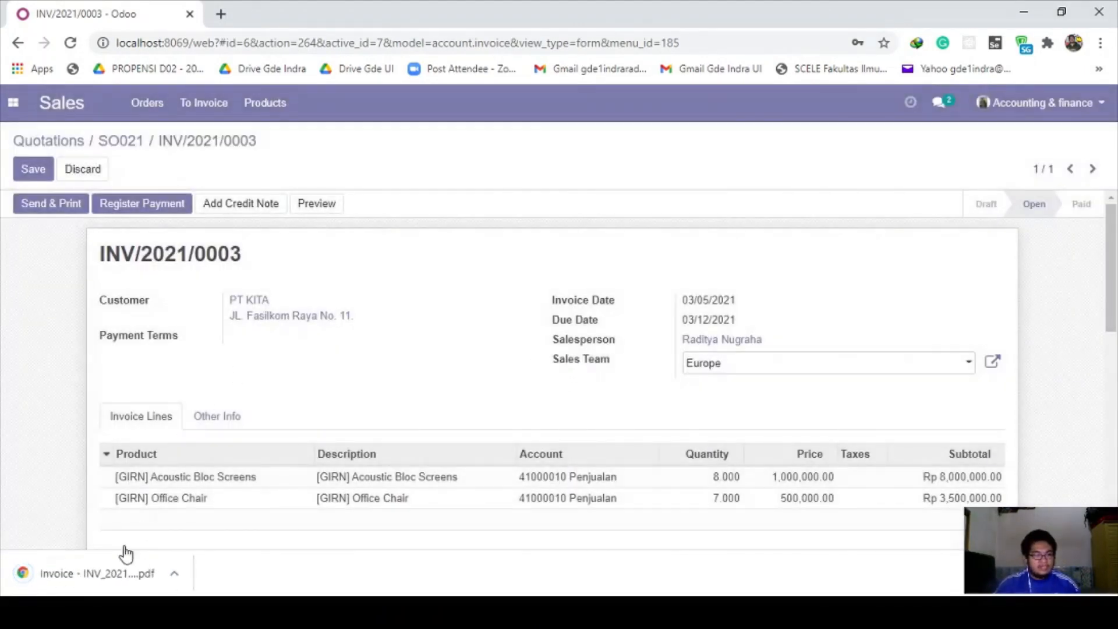
pyautogui.scroll(-12, 204, 469)
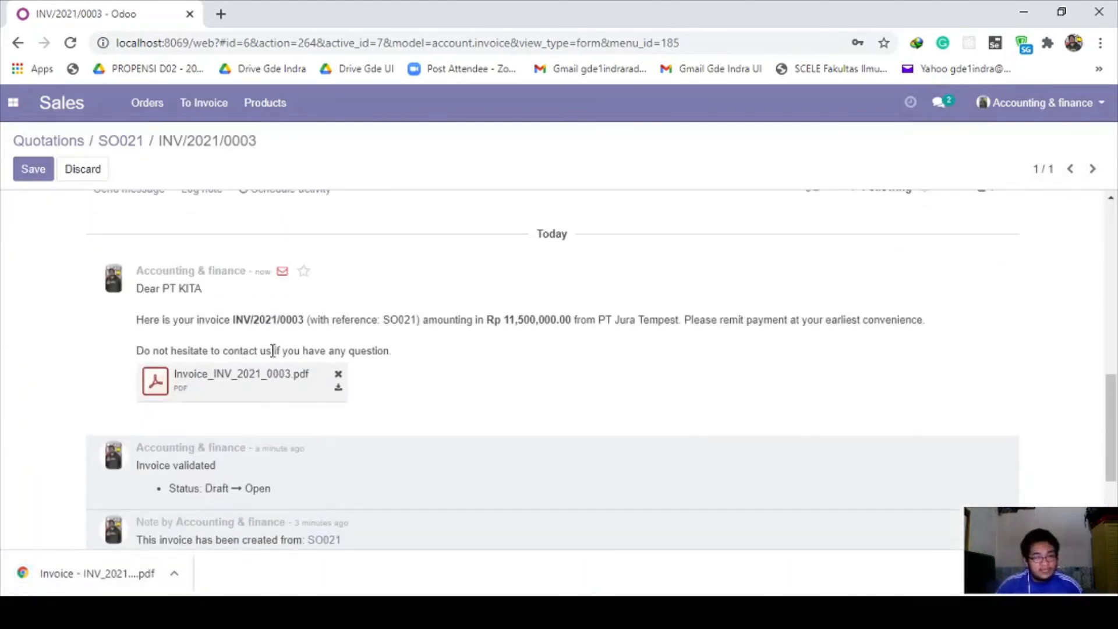
pyautogui.moveTo(284, 278)
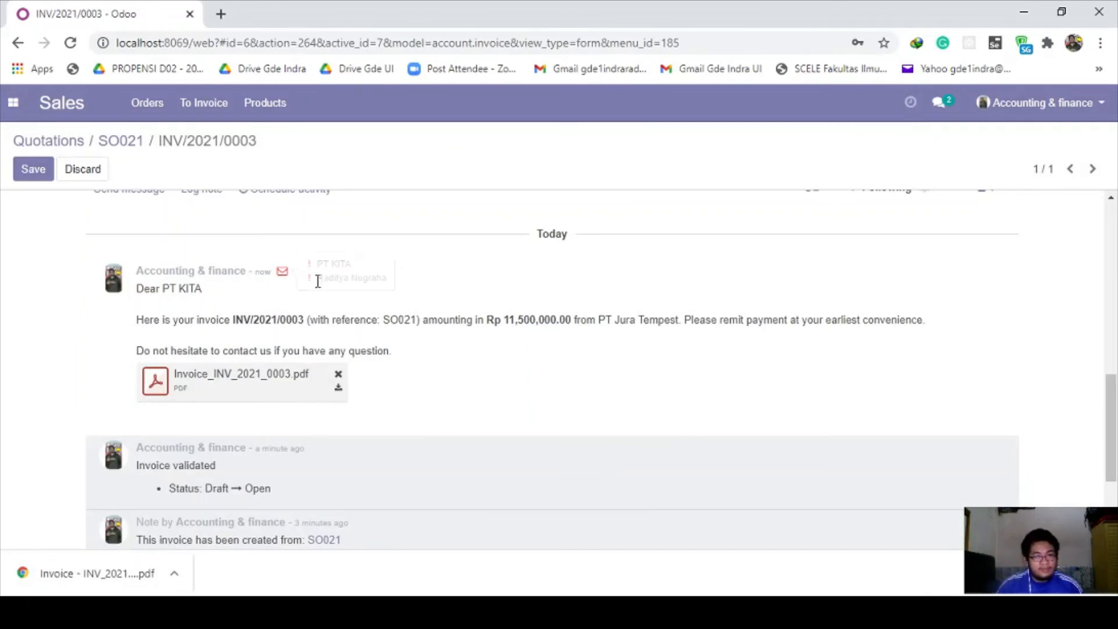
pyautogui.scroll(12, 437, 372)
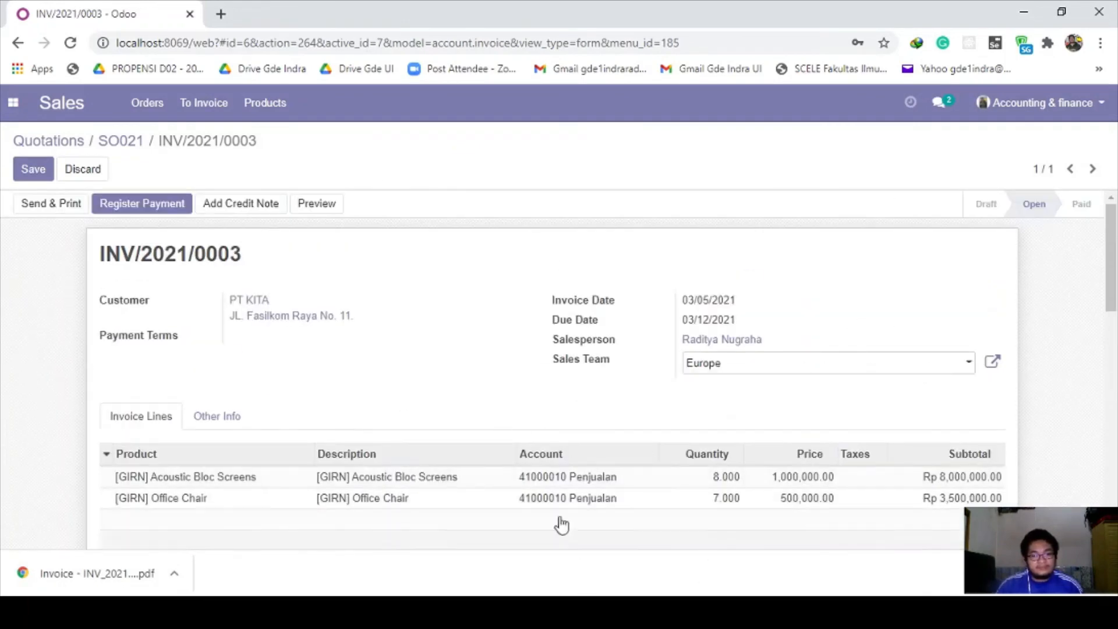